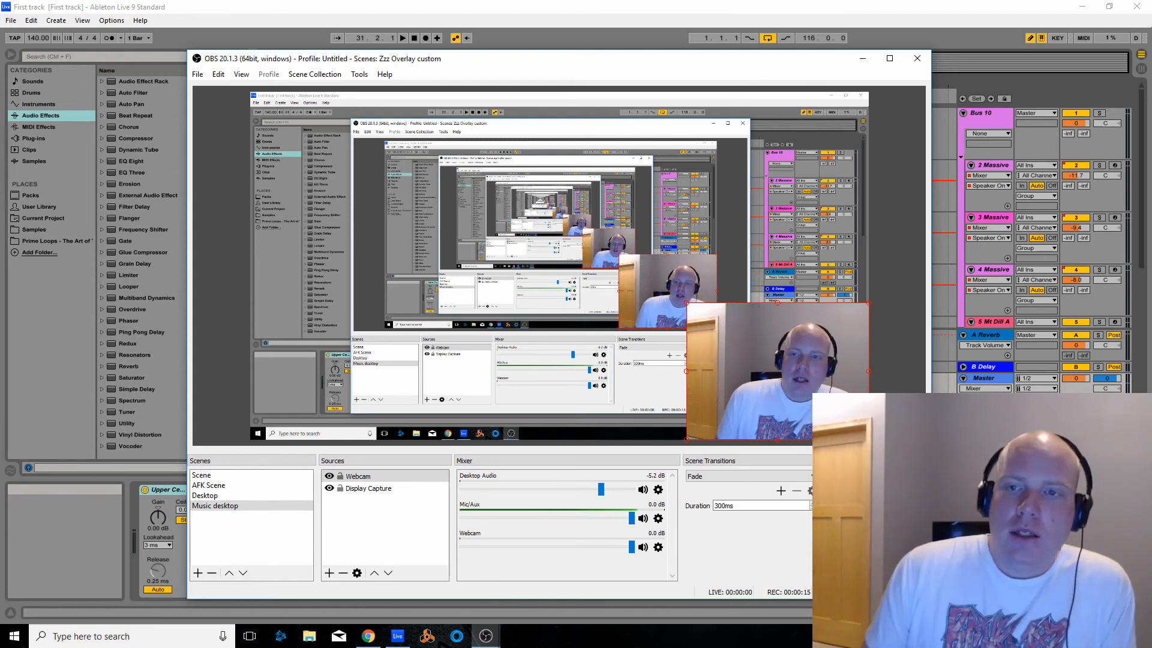
Switch to Ableton Live and turn off Draw Mode in the arrangement
{"action": "left_click", "coordinate": [652, 13]}
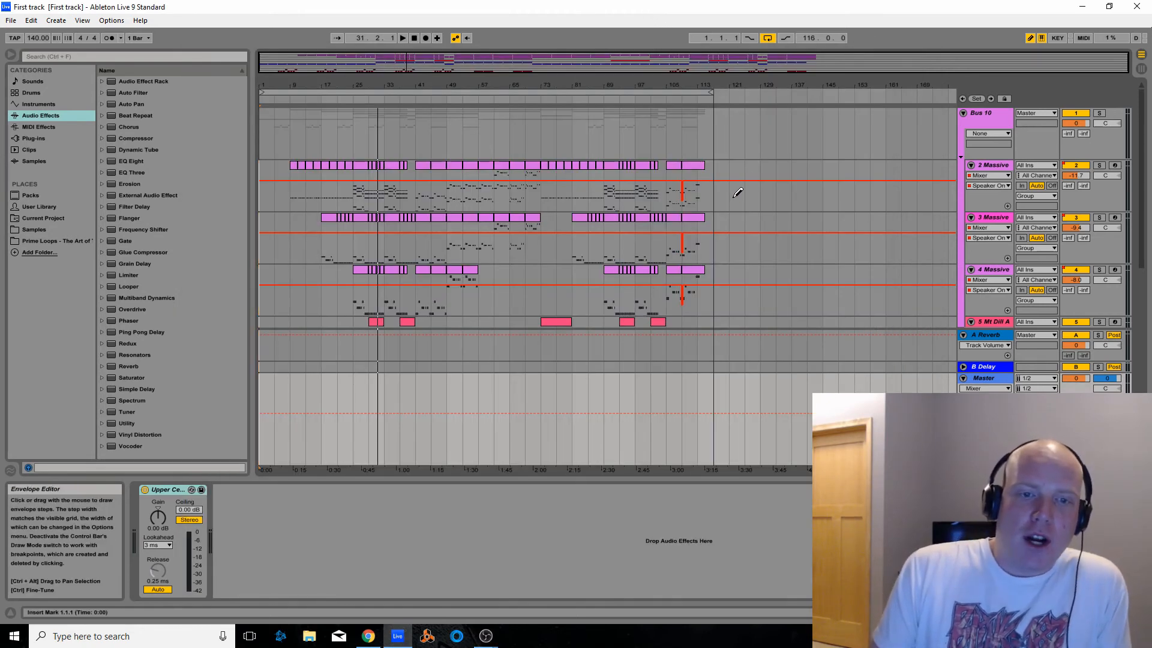
{"action": "mouse_move", "coordinate": [465, 62]}
{"action": "left_mouse_down"}
{"action": "mouse_move", "coordinate": [464, 96]}
{"action": "mouse_move", "coordinate": [390, 105]}
{"action": "mouse_move", "coordinate": [387, 93]}
{"action": "mouse_move", "coordinate": [447, 65]}
{"action": "mouse_move", "coordinate": [447, 108]}
{"action": "mouse_move", "coordinate": [406, 108]}
{"action": "mouse_move", "coordinate": [517, 131]}
{"action": "left_mouse_up"}
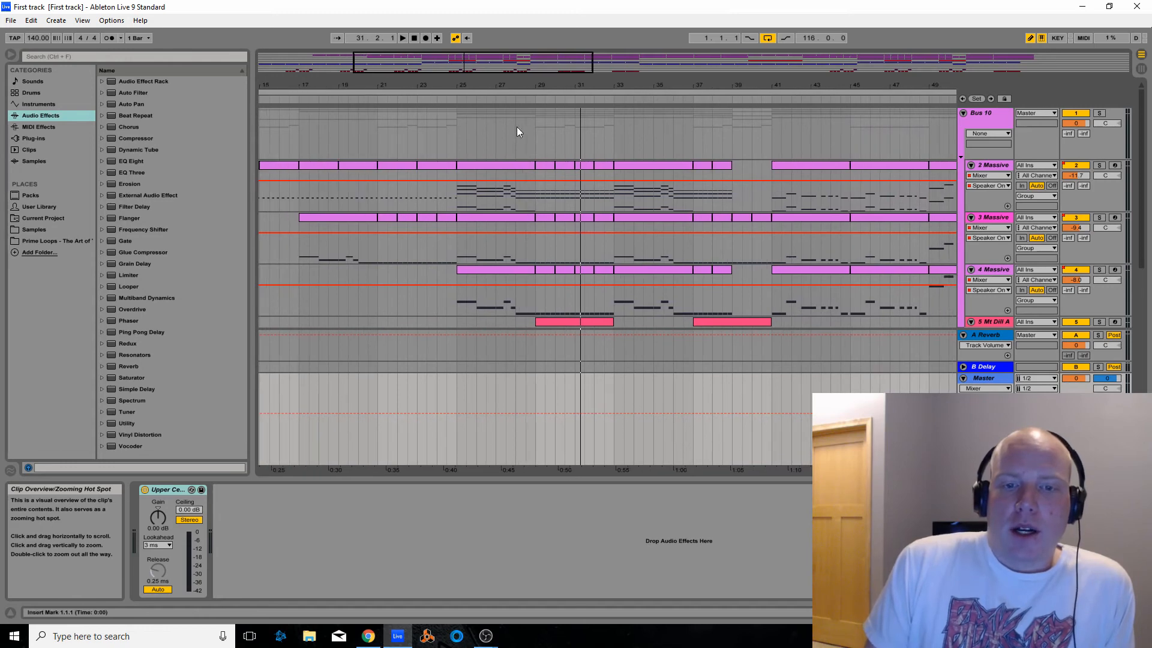
{"action": "scroll", "coordinate": [522, 125], "scroll_direction": "down", "scroll_amount": 5}
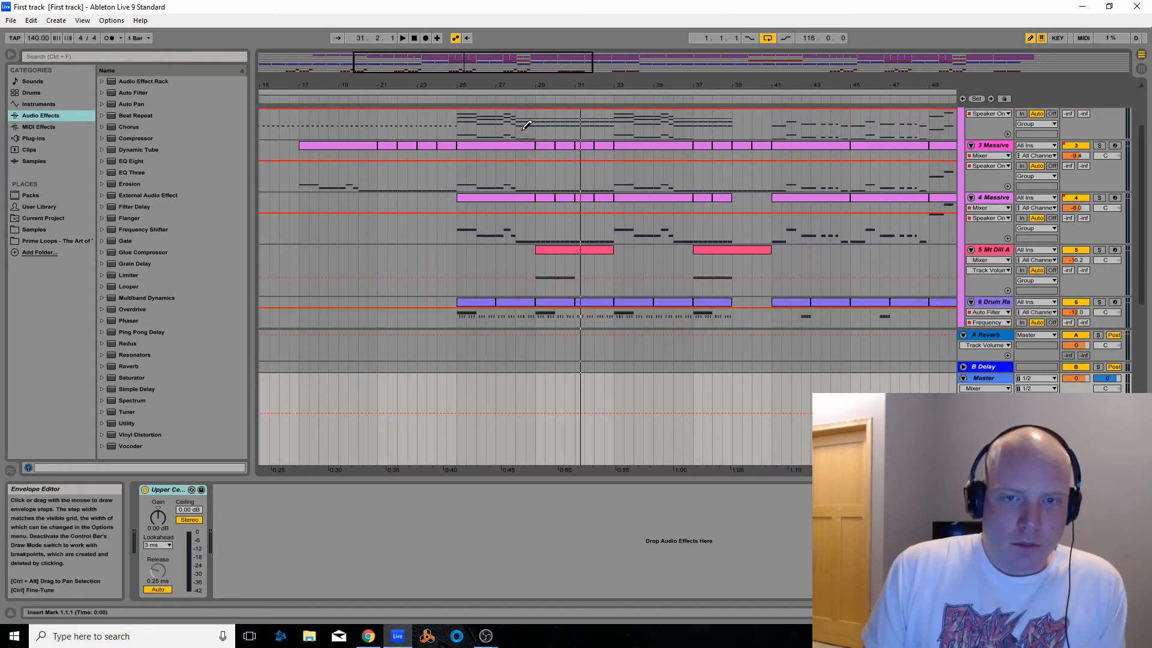
{"action": "key", "text": "b"}
{"action": "left_click_drag", "start_coordinate": [534, 66], "coordinate": [535, 21]}
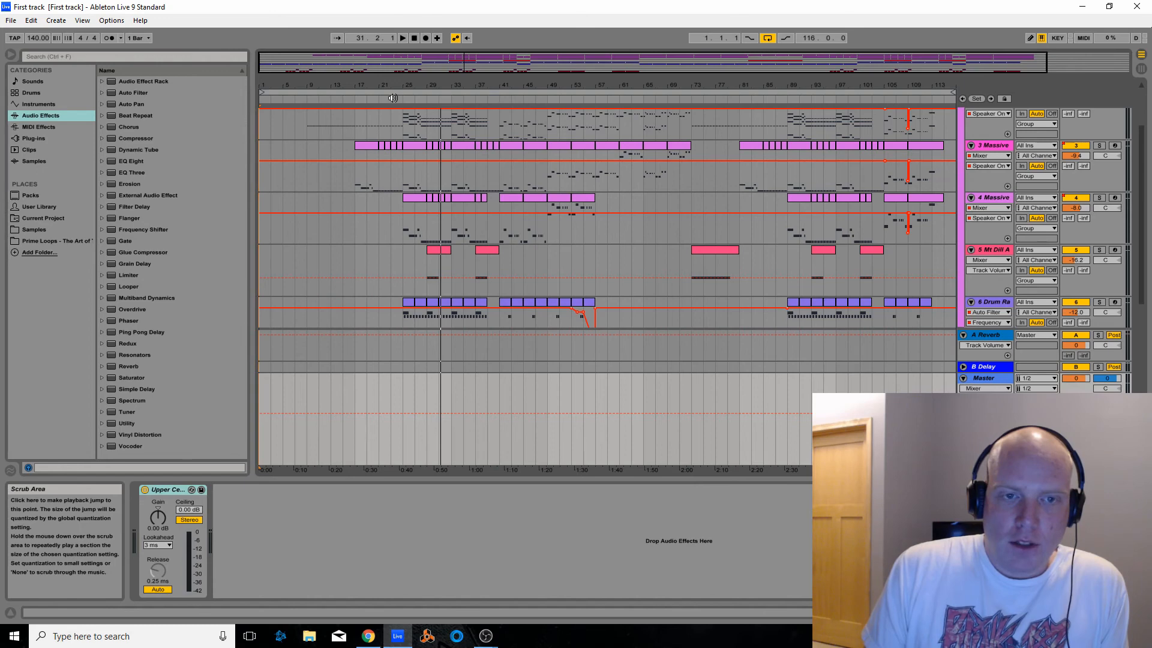
Play short passages of the arrangement, one from around bar 23 and one from just before bar 41
{"action": "left_click", "coordinate": [392, 98]}
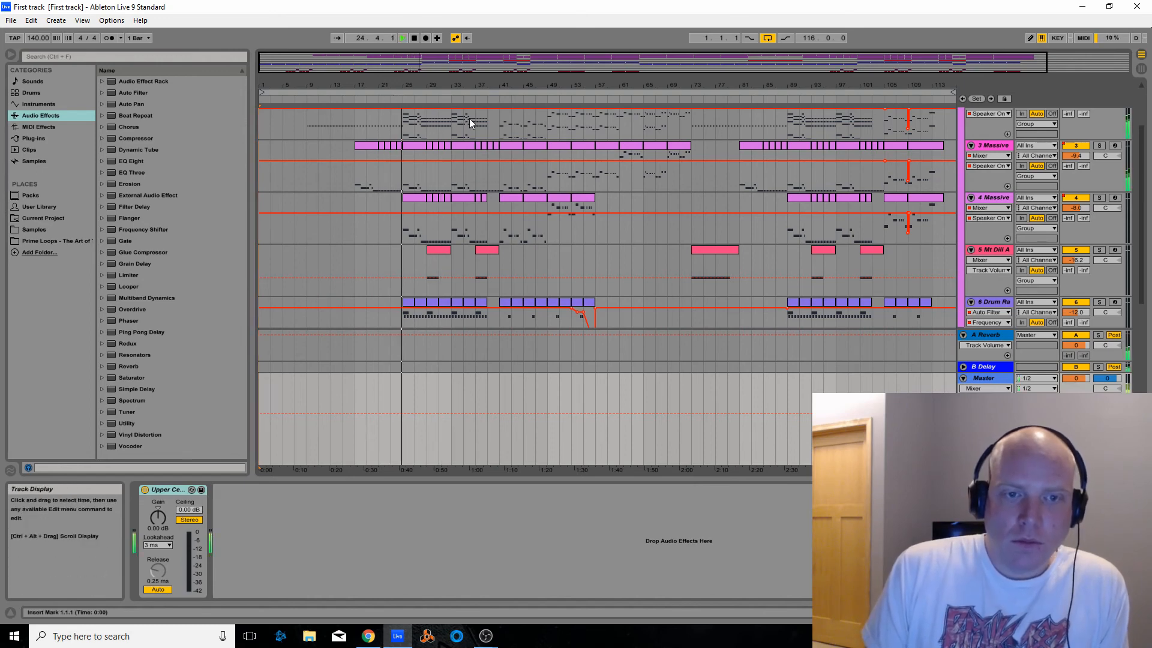
{"action": "left_click", "coordinate": [414, 38]}
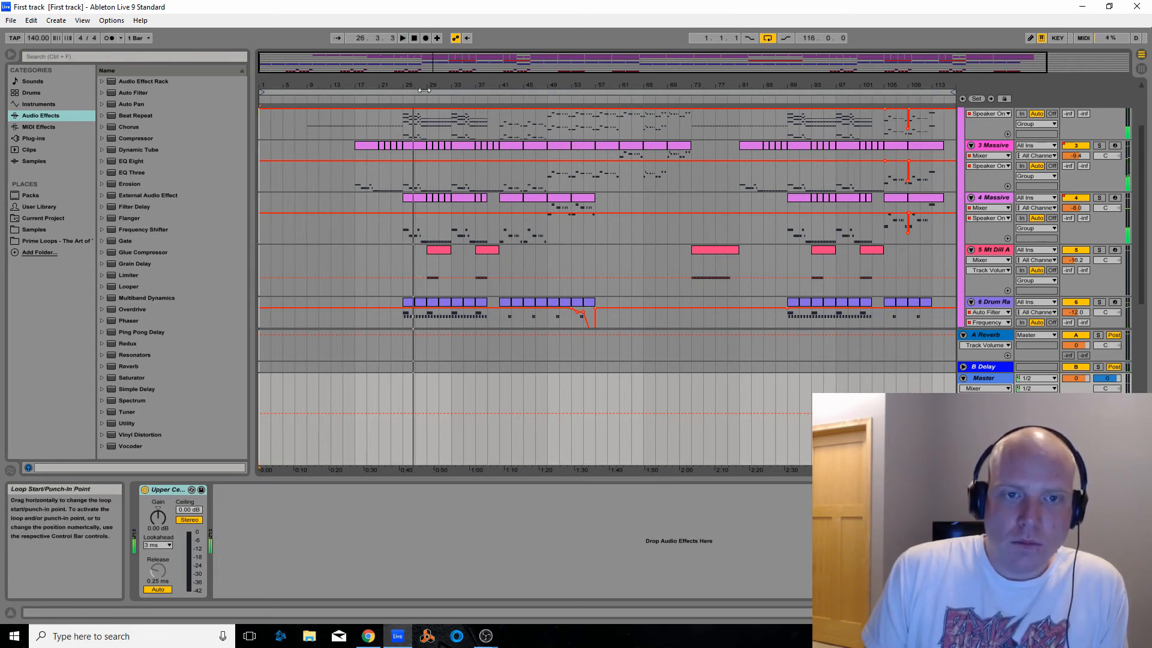
{"action": "left_click_drag", "start_coordinate": [439, 68], "coordinate": [447, 104]}
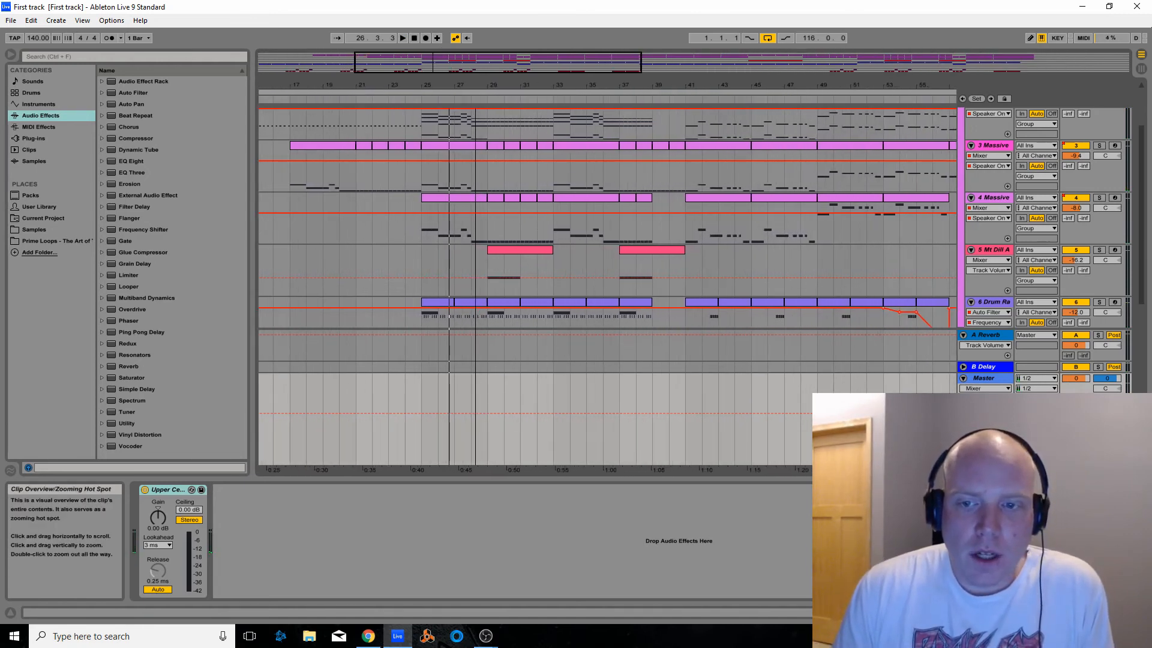
{"action": "left_click", "coordinate": [679, 99]}
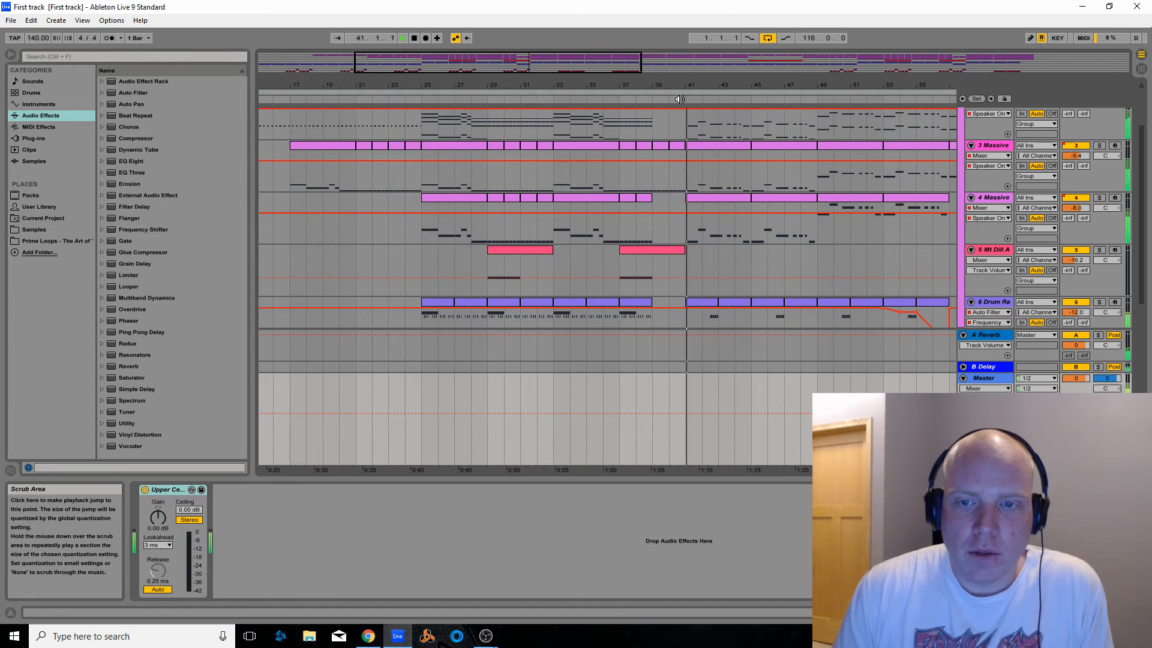
{"action": "left_click", "coordinate": [414, 37]}
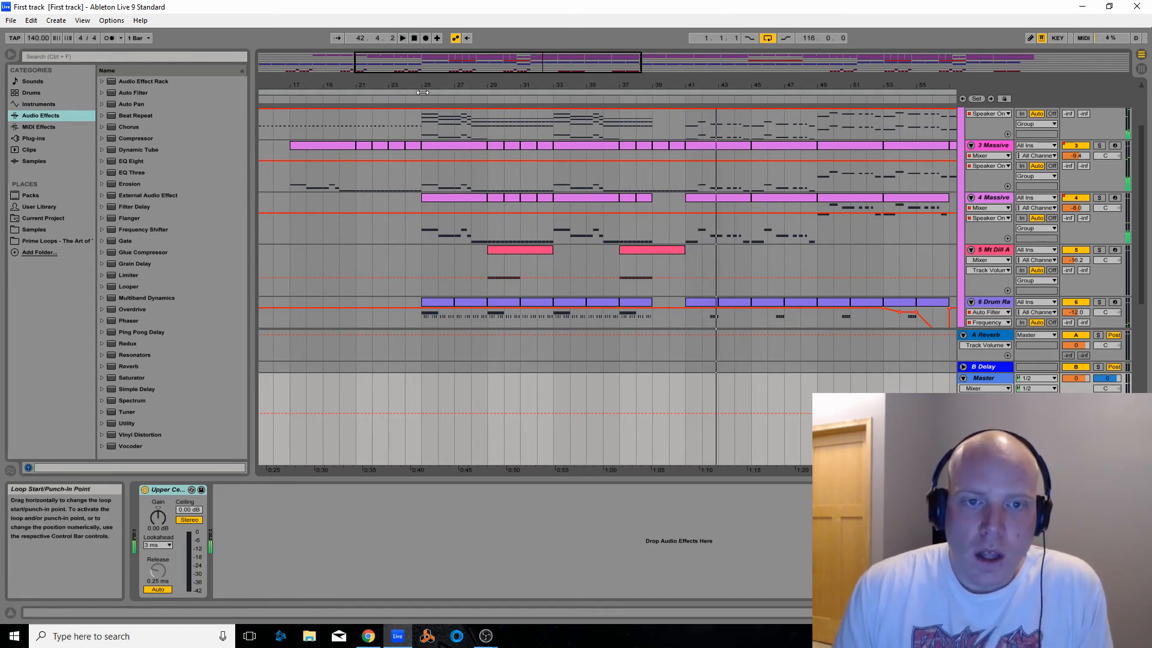
Select the 4 Massive track to show its Massive device, and solo the track
{"action": "left_click_drag", "start_coordinate": [414, 68], "coordinate": [414, 66]}
{"action": "scroll", "coordinate": [454, 182], "scroll_direction": "up", "scroll_amount": 3}
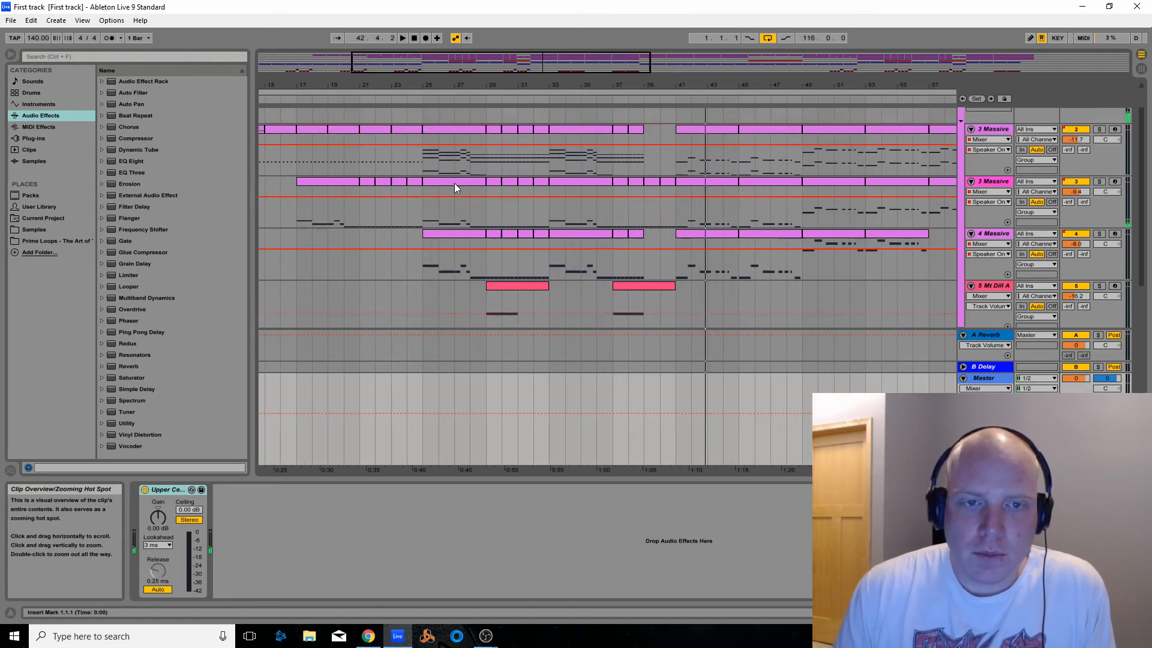
{"action": "scroll", "coordinate": [448, 182], "scroll_direction": "down", "scroll_amount": 3}
{"action": "scroll", "coordinate": [440, 192], "scroll_direction": "down", "scroll_amount": 6}
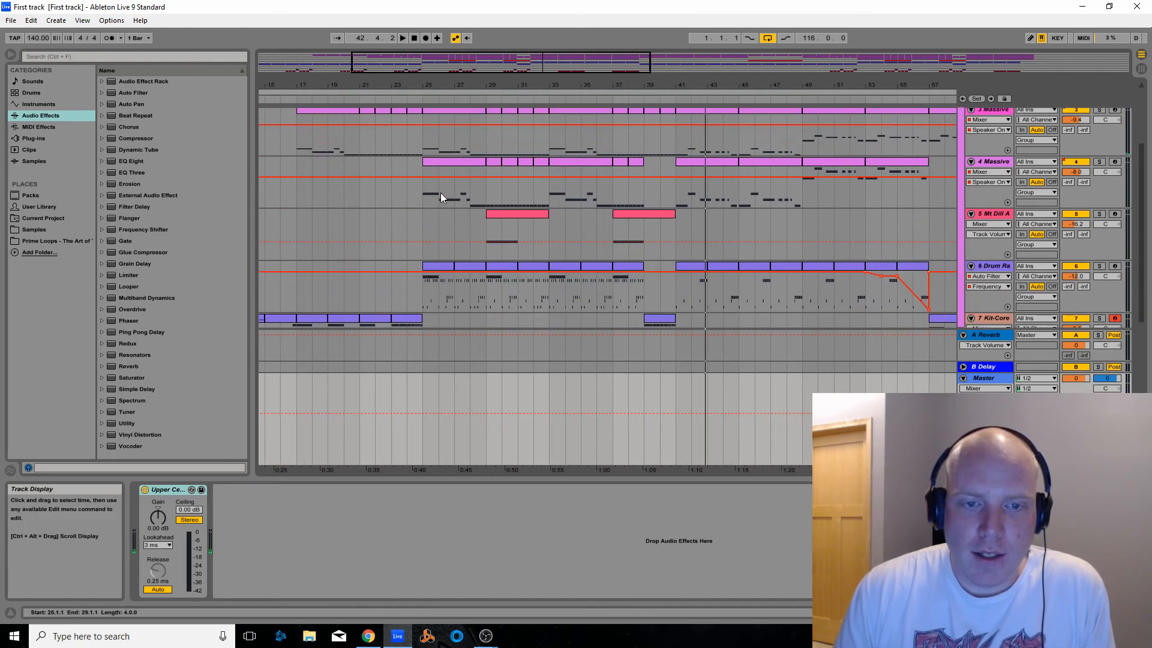
{"action": "scroll", "coordinate": [453, 234], "scroll_direction": "up", "scroll_amount": 6}
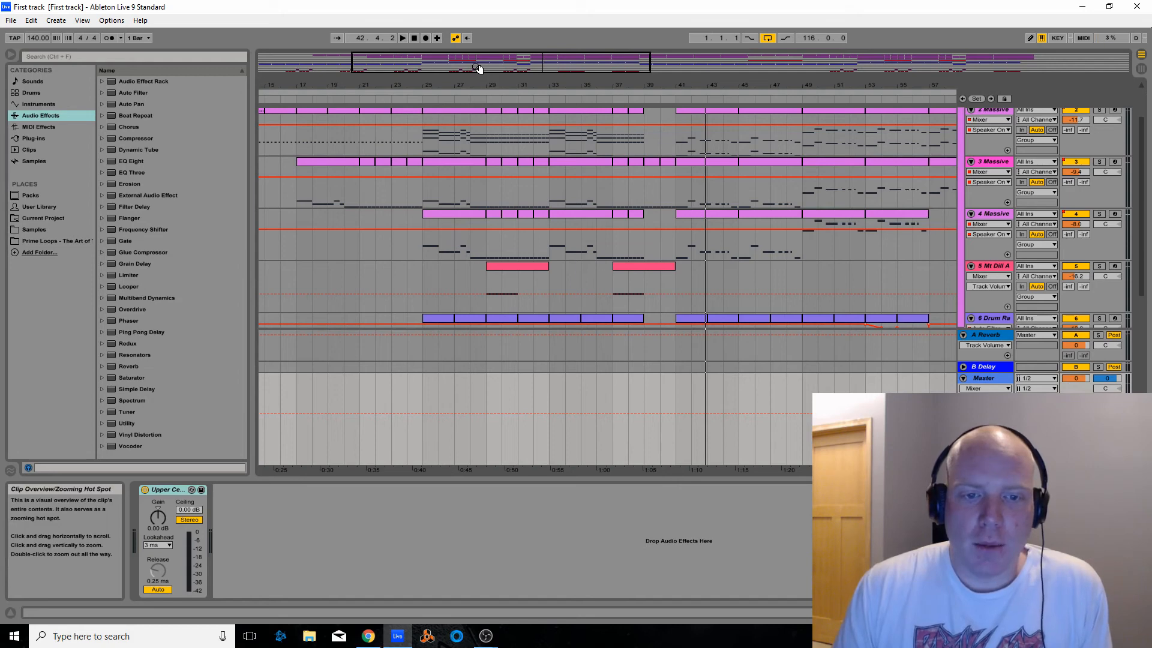
{"action": "left_click", "coordinate": [990, 251]}
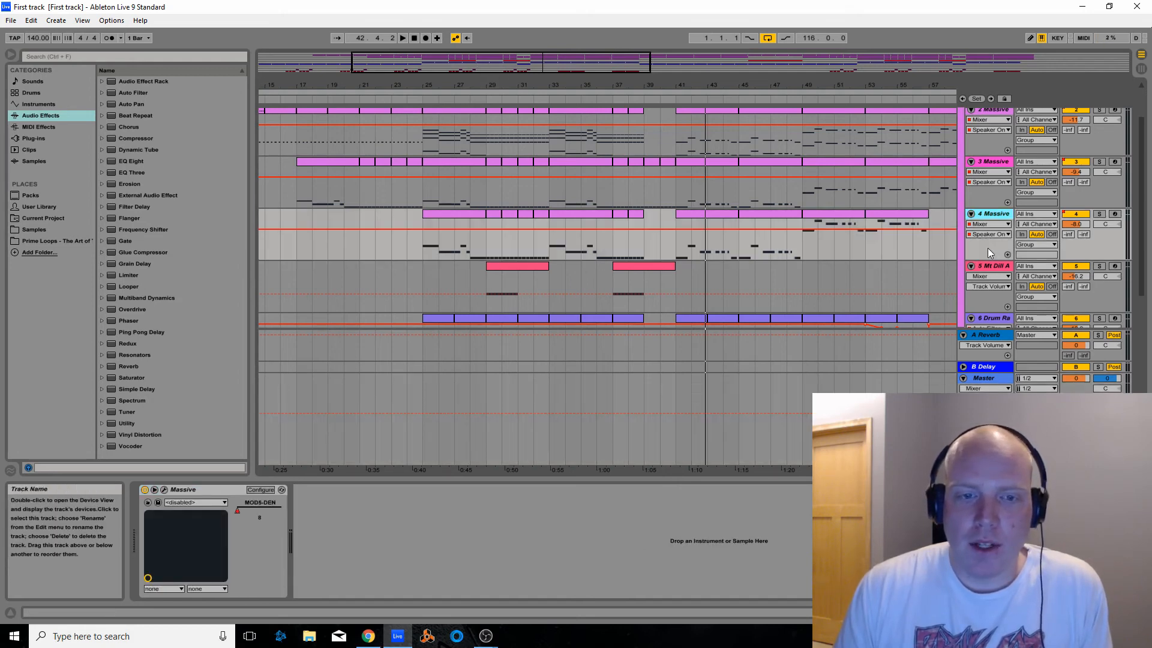
{"action": "left_click", "coordinate": [163, 489]}
{"action": "left_click", "coordinate": [163, 489]}
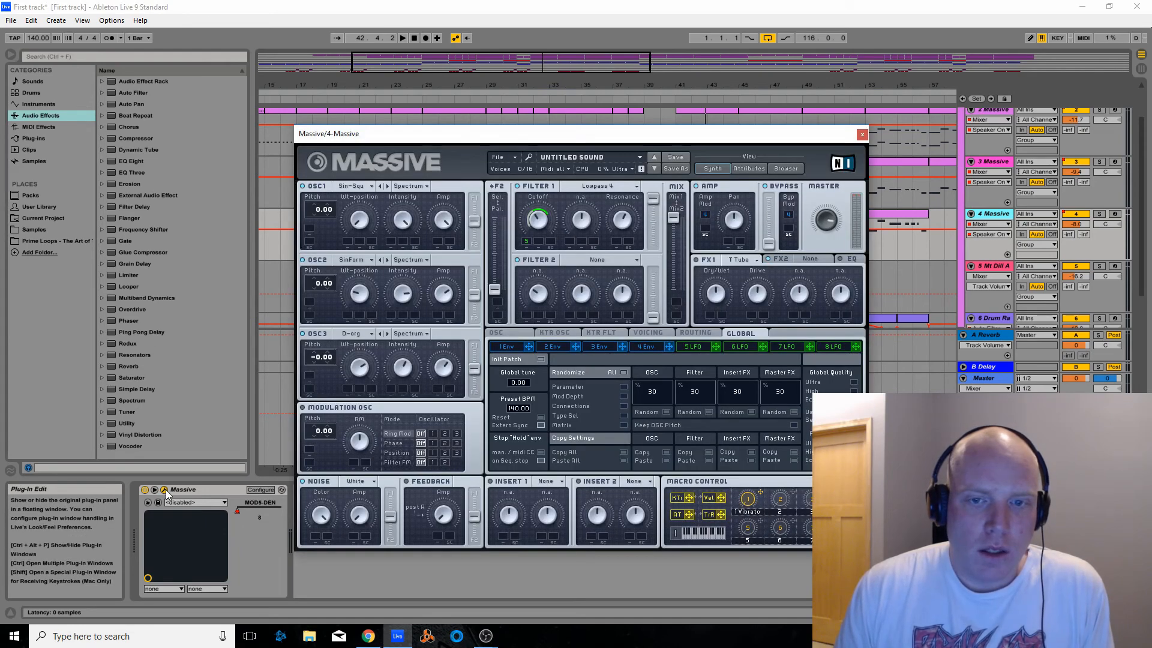
{"action": "left_click", "coordinate": [166, 491]}
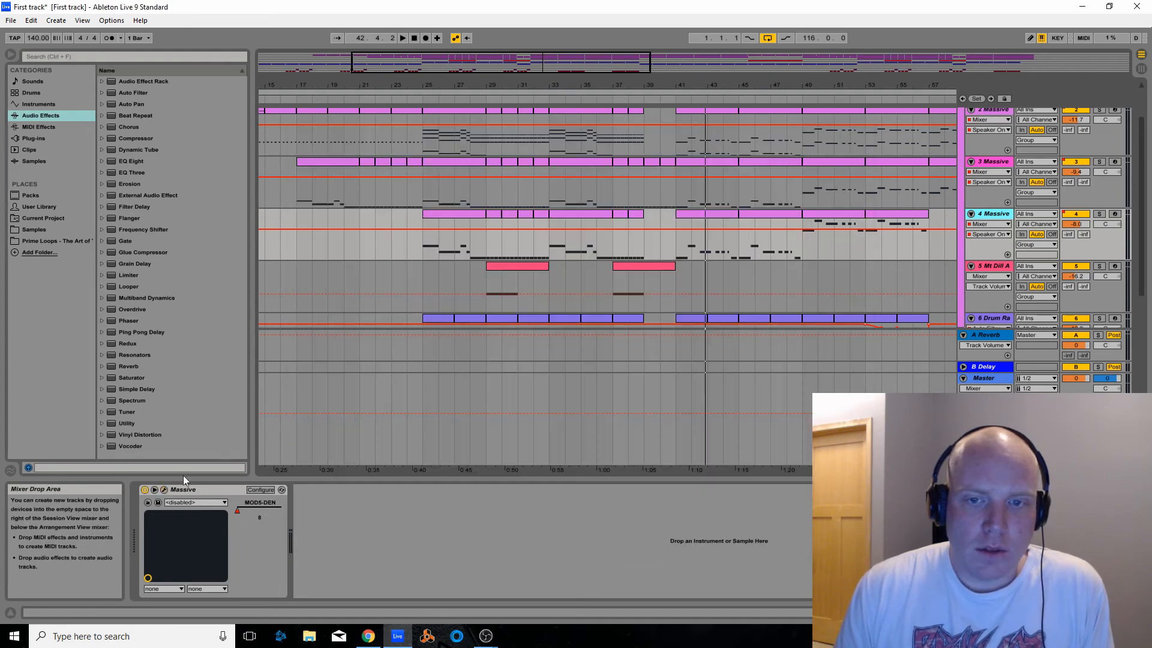
{"action": "left_click", "coordinate": [1098, 214]}
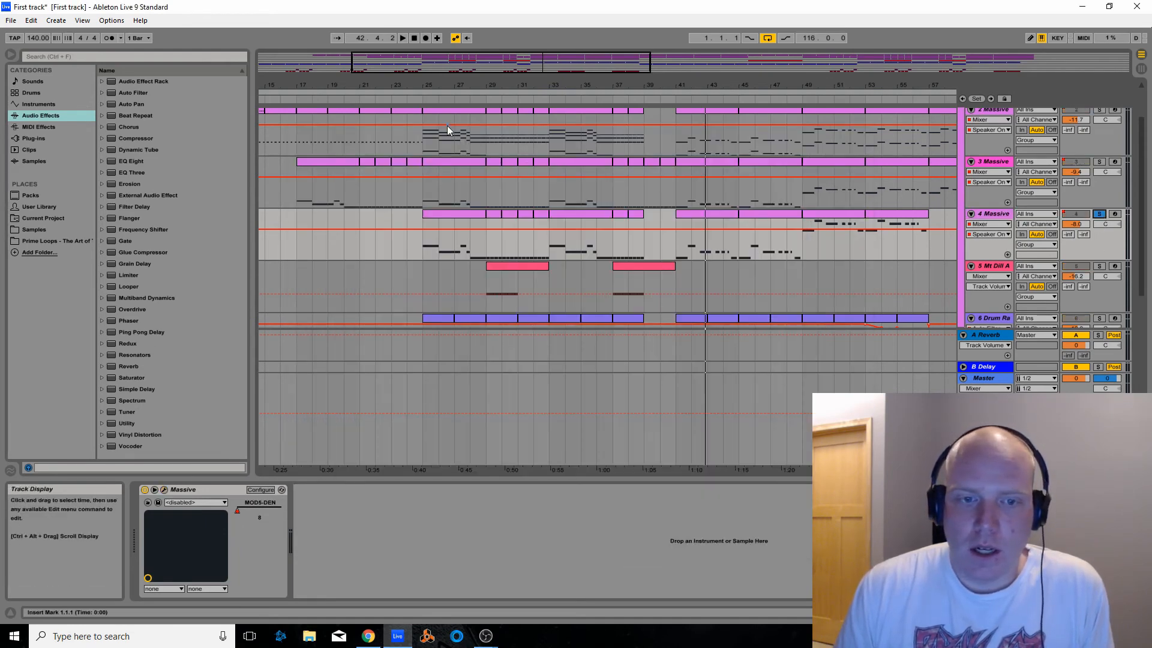
Set the arrangement loop to start at bar 25 with a length of one bar, and play the soloed loop
{"action": "left_click_drag", "start_coordinate": [475, 72], "coordinate": [591, 72]}
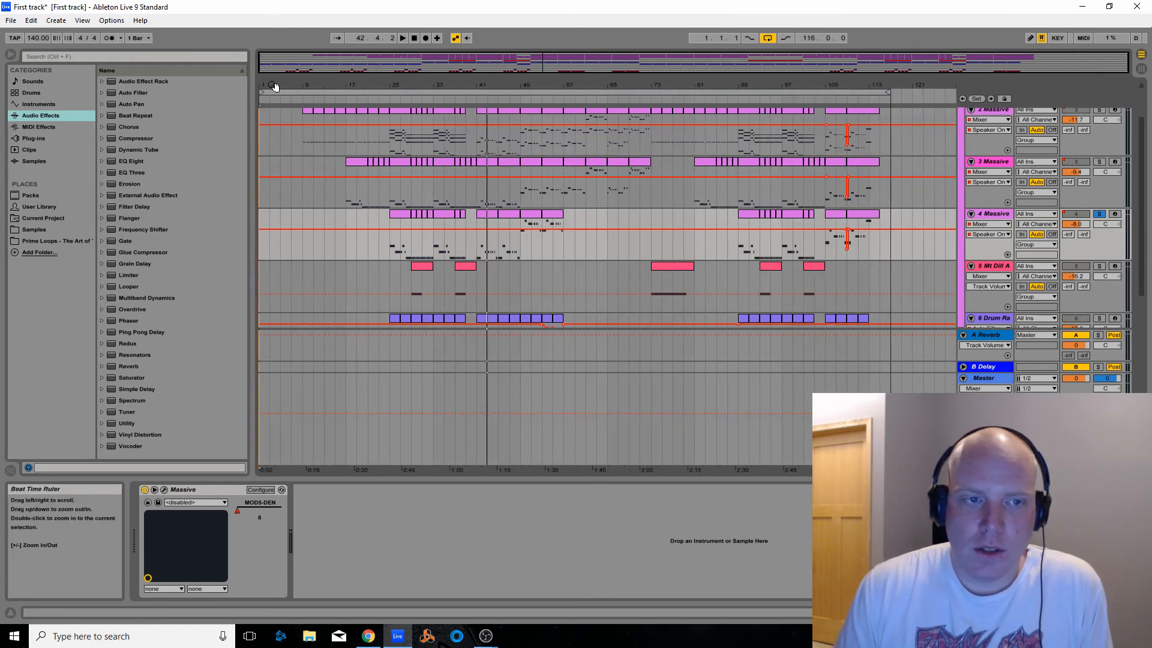
{"action": "mouse_move", "coordinate": [262, 92]}
{"action": "left_mouse_down"}
{"action": "mouse_move", "coordinate": [398, 92]}
{"action": "mouse_move", "coordinate": [393, 109]}
{"action": "left_mouse_up"}
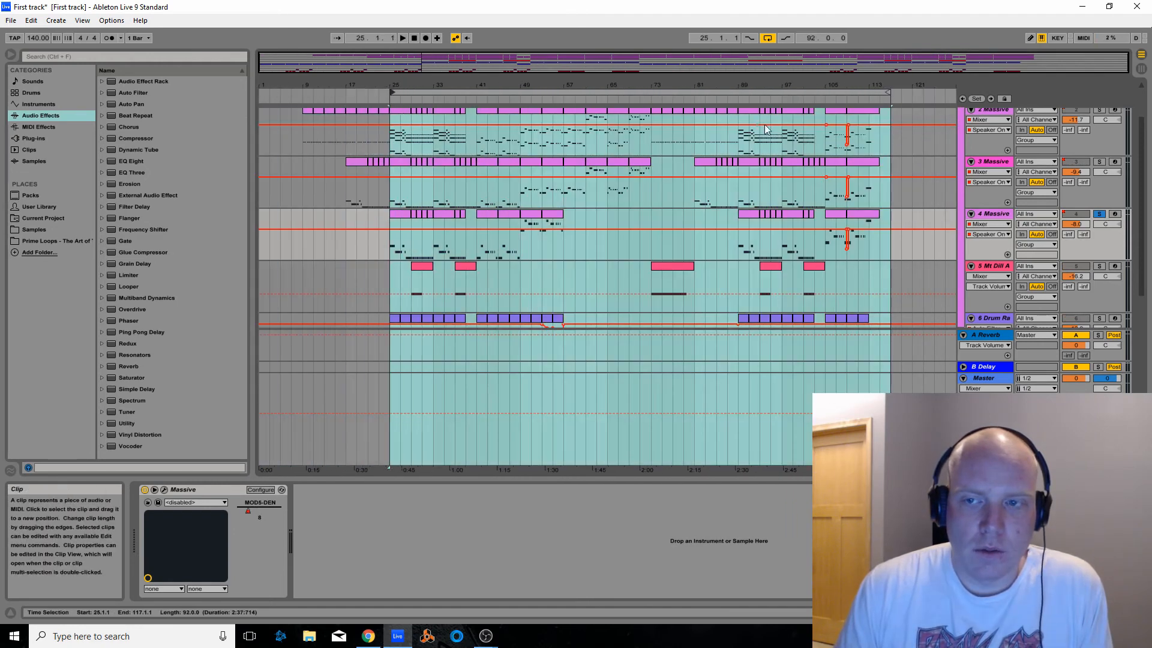
{"action": "mouse_move", "coordinate": [889, 92]}
{"action": "left_mouse_down"}
{"action": "mouse_move", "coordinate": [418, 106]}
{"action": "mouse_move", "coordinate": [412, 90]}
{"action": "mouse_move", "coordinate": [737, 89]}
{"action": "mouse_move", "coordinate": [526, 91]}
{"action": "left_mouse_up"}
{"action": "left_click_drag", "start_coordinate": [445, 59], "coordinate": [447, 121]}
{"action": "left_click", "coordinate": [457, 98]}
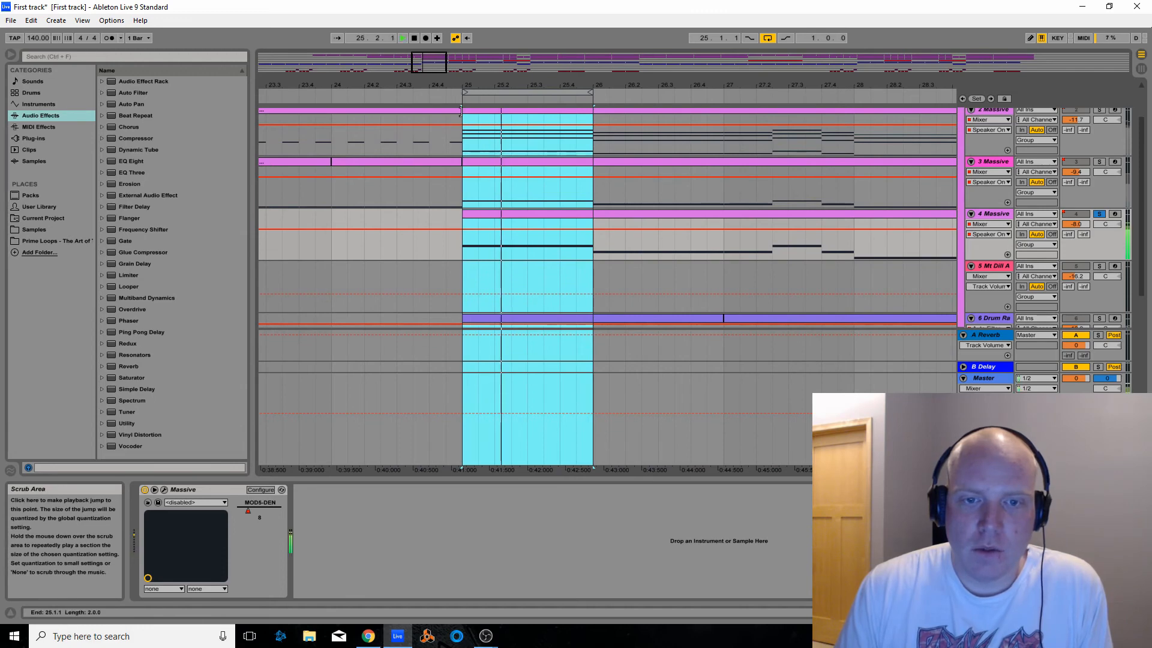
{"action": "left_click", "coordinate": [415, 37]}
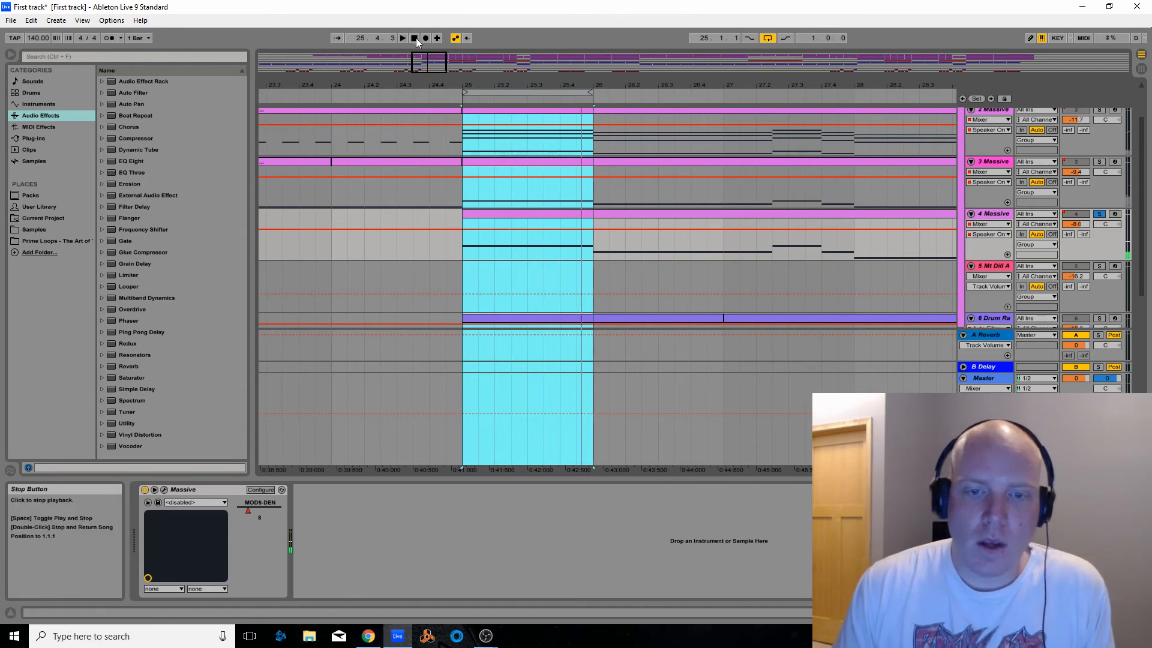
Open the Massive plug-in window for the 4 Massive track and choose Sin-Square as OSC1's wavetable
{"action": "left_click", "coordinate": [164, 488]}
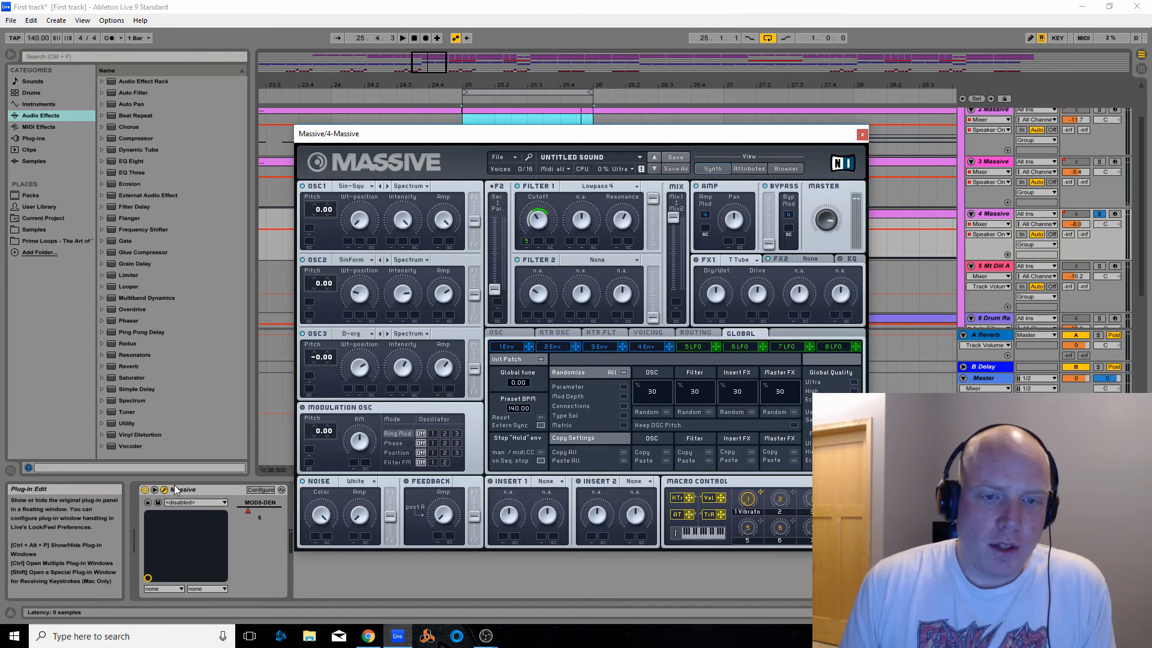
{"action": "left_click", "coordinate": [363, 187]}
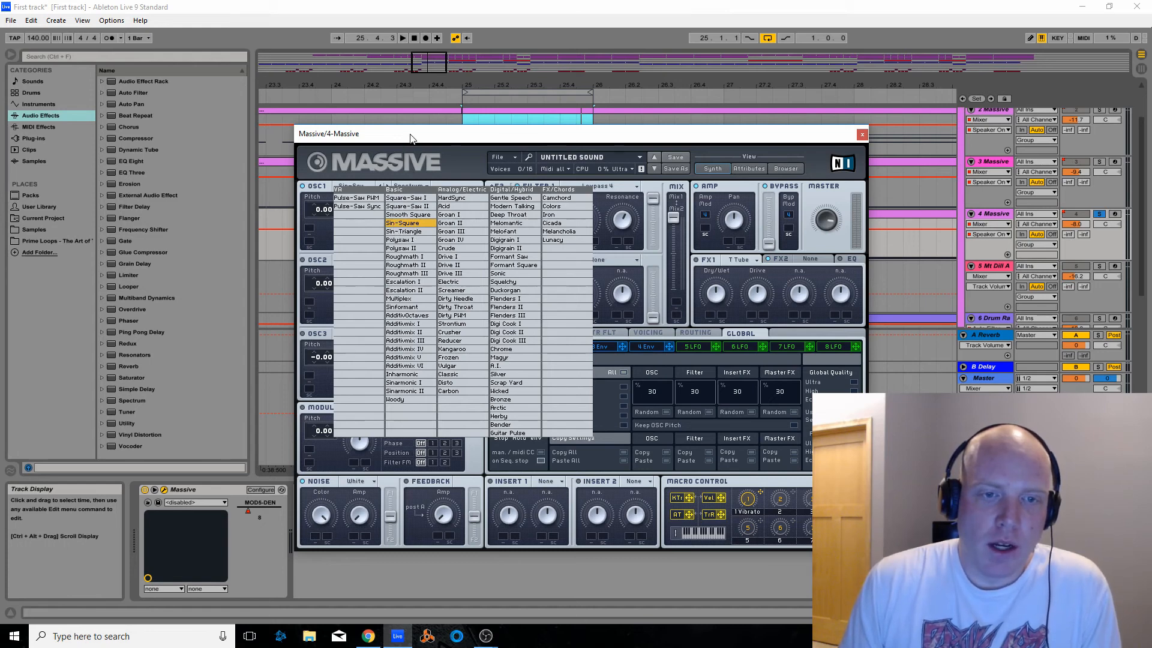
{"action": "left_click", "coordinate": [407, 223]}
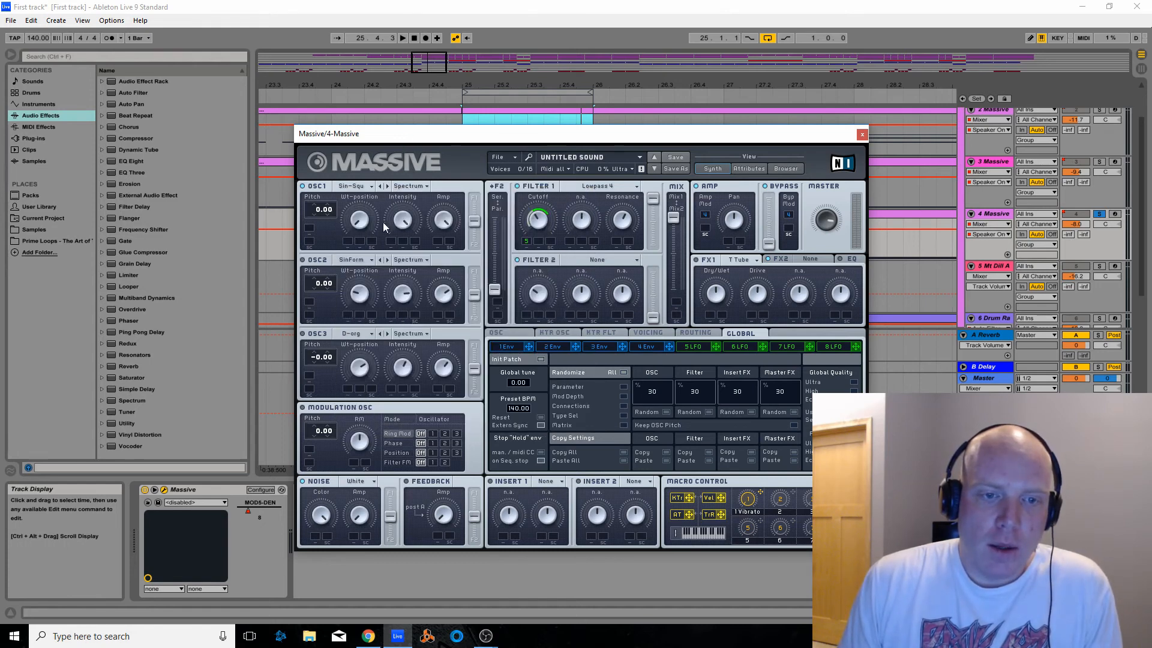
Audition OSC1's Wt-position at both ends of its range while playing the looped bar
{"action": "left_click", "coordinate": [365, 225]}
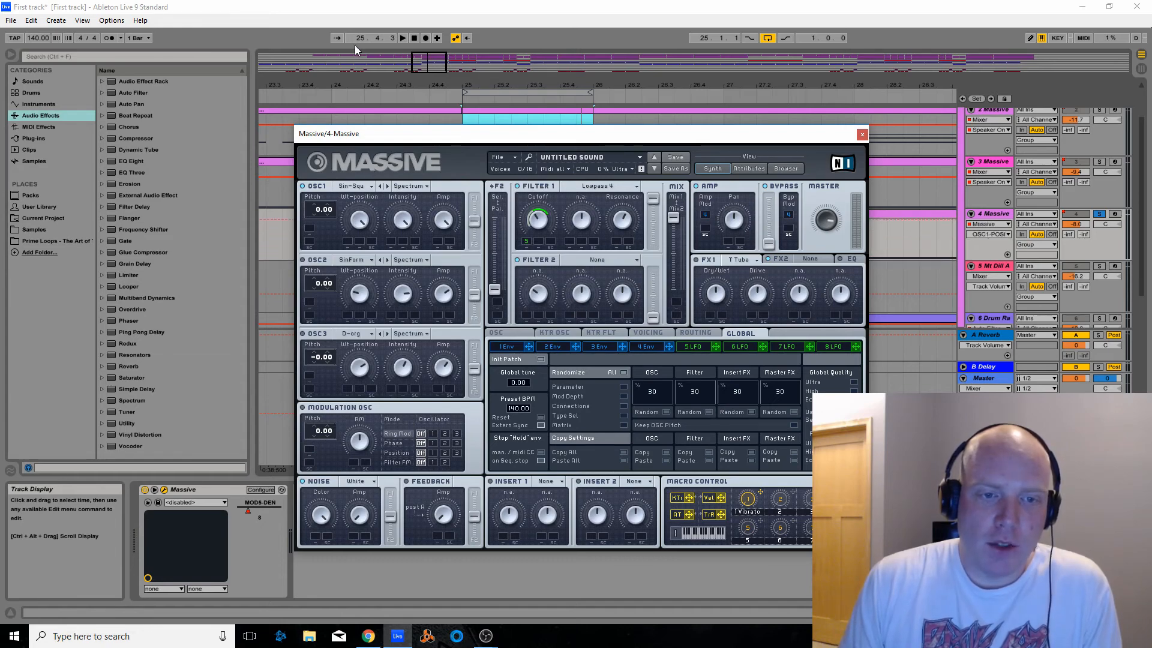
{"action": "left_click", "coordinate": [402, 38]}
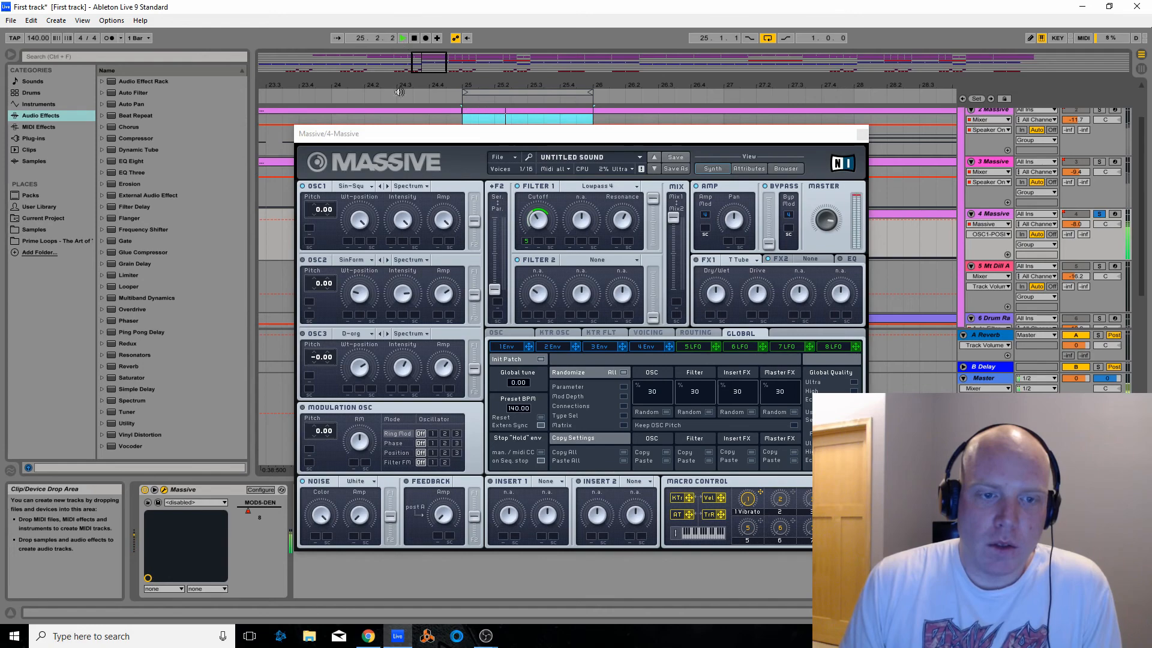
{"action": "key", "text": "space"}
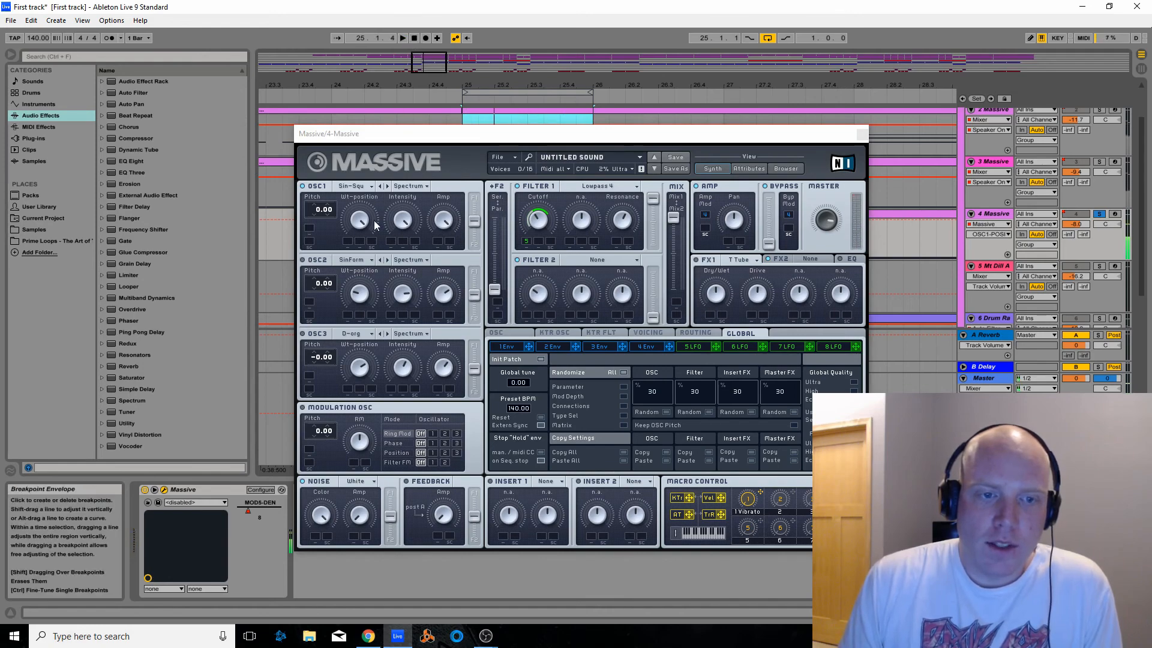
{"action": "left_click", "coordinate": [354, 242]}
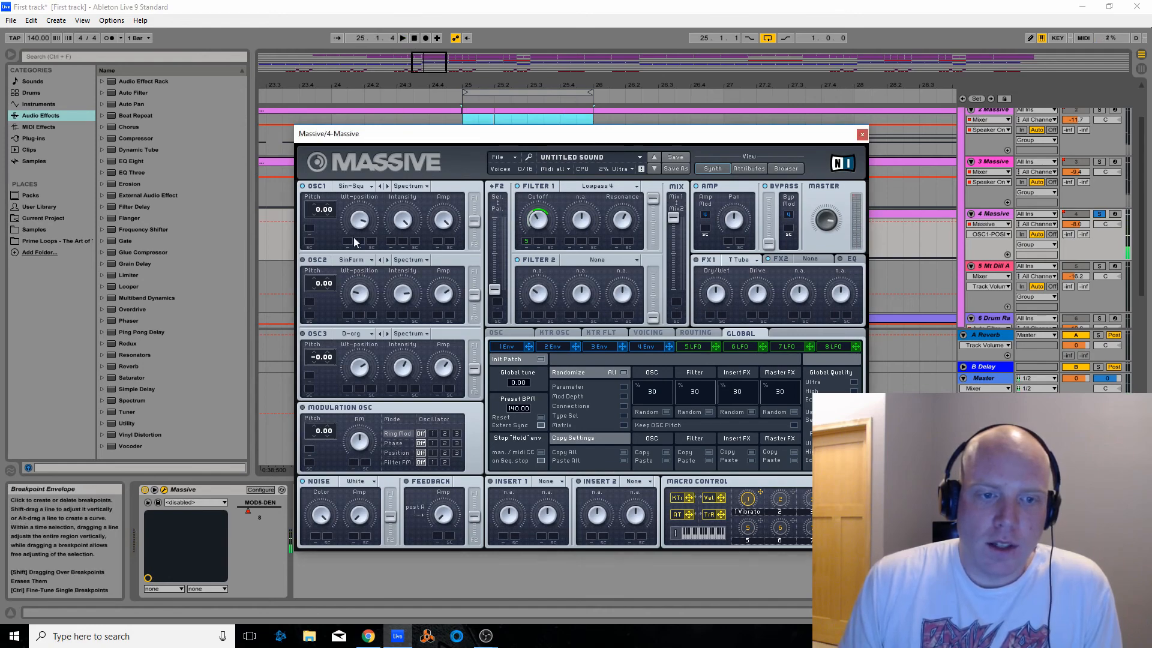
{"action": "left_click", "coordinate": [405, 42]}
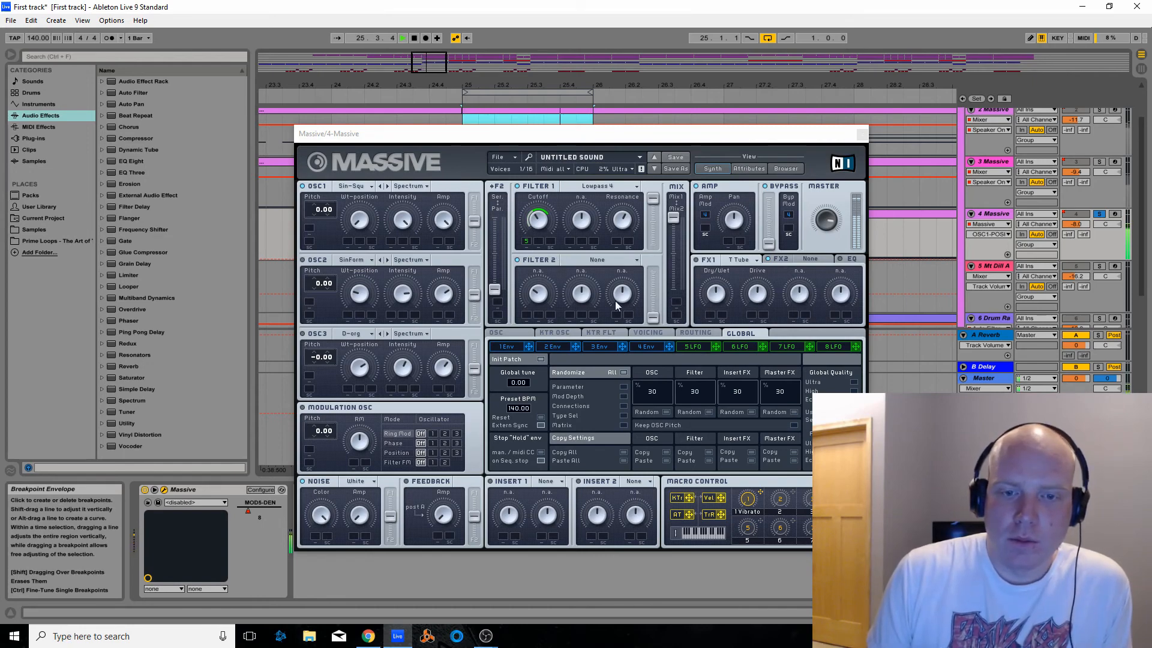
Look at the options for the modulation slot on Filter 1's Cutoff, leave them unchanged, and stop playback
{"action": "right_click", "coordinate": [528, 243]}
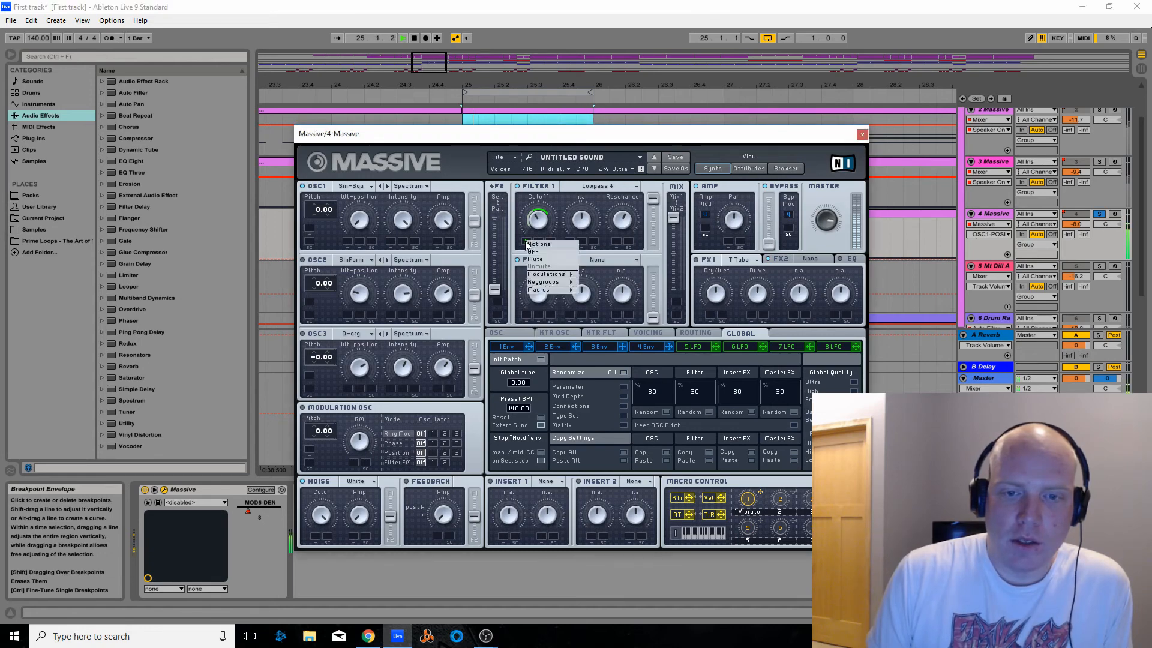
{"action": "left_click", "coordinate": [516, 230]}
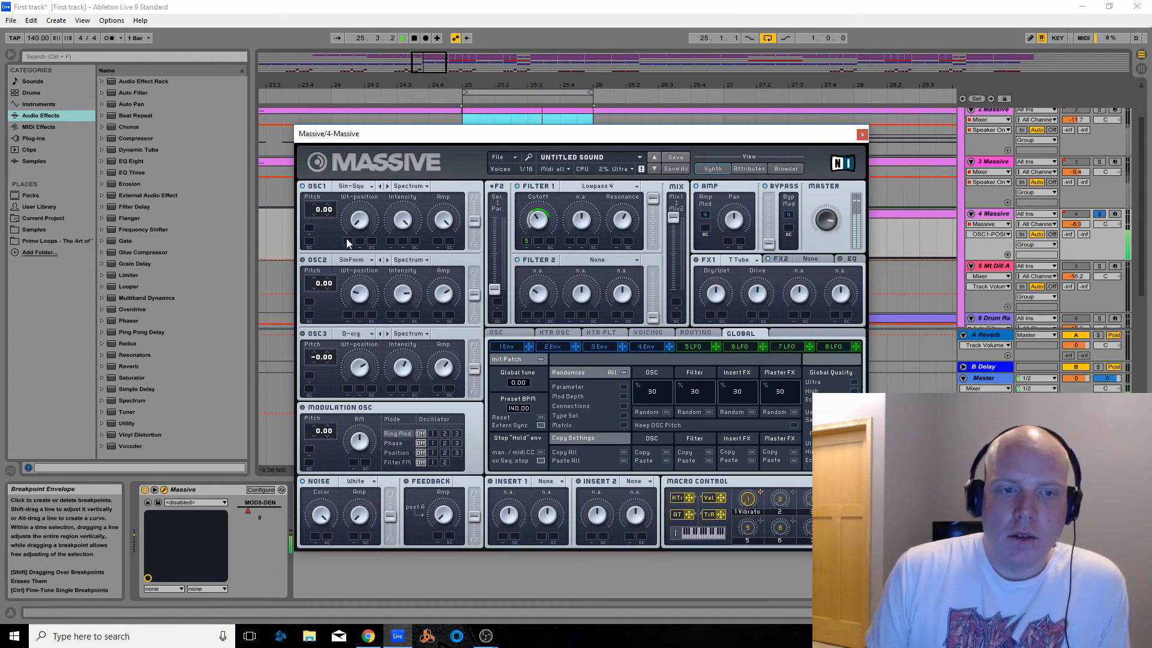
{"action": "left_click", "coordinate": [414, 39]}
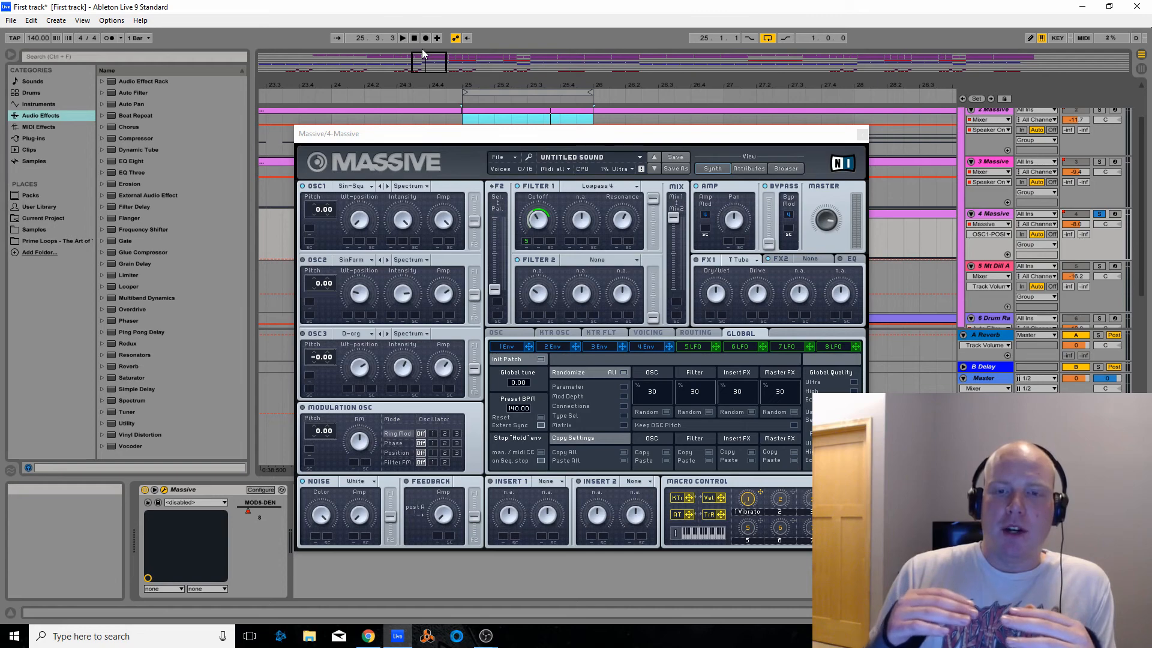
Enable OSC2 in Massive, play the looped bar, close the plug-in window and stop playback
{"action": "left_click", "coordinate": [303, 261]}
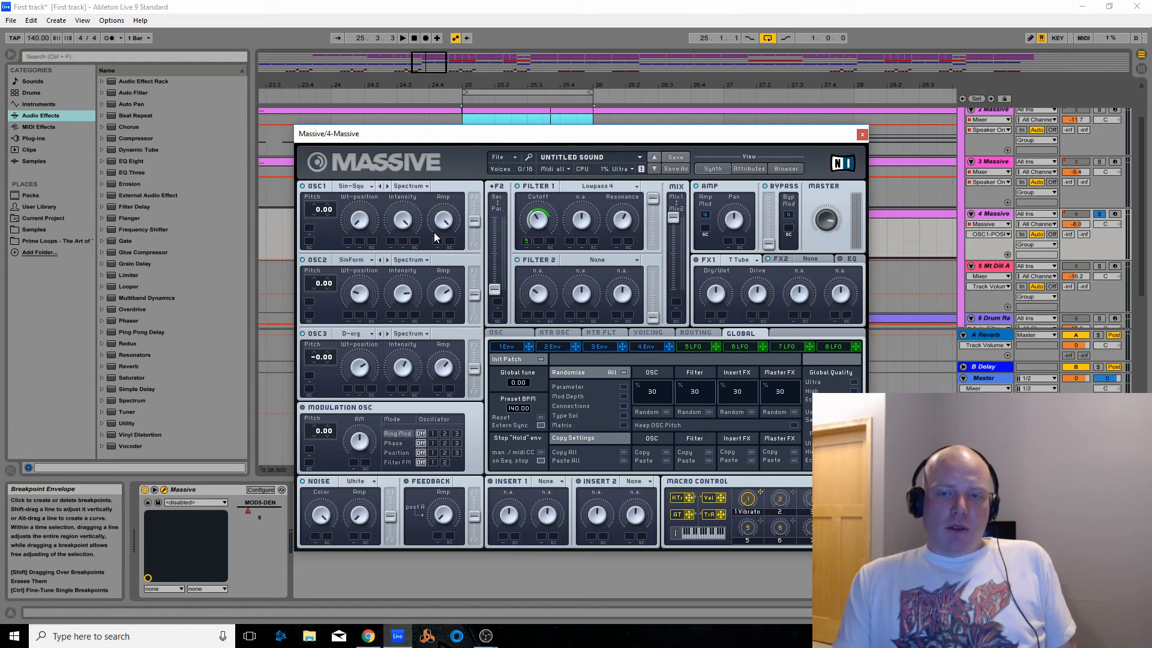
{"action": "left_click_drag", "start_coordinate": [468, 134], "coordinate": [469, 139]}
{"action": "left_click", "coordinate": [402, 38]}
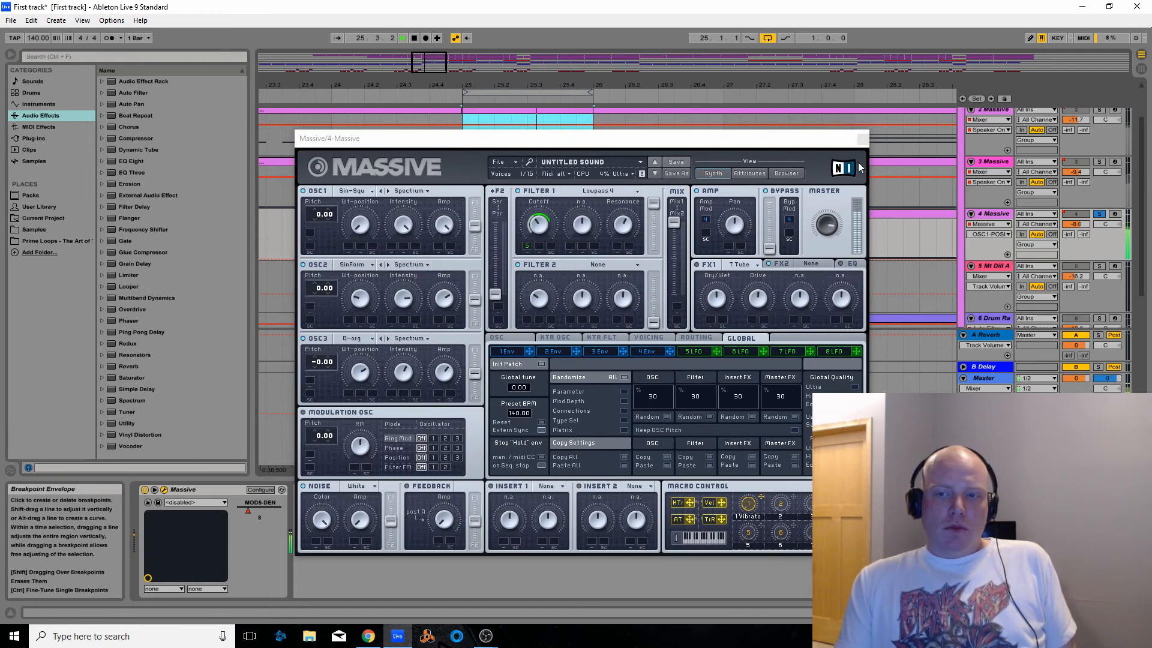
{"action": "left_click", "coordinate": [862, 139]}
{"action": "left_click", "coordinate": [413, 38]}
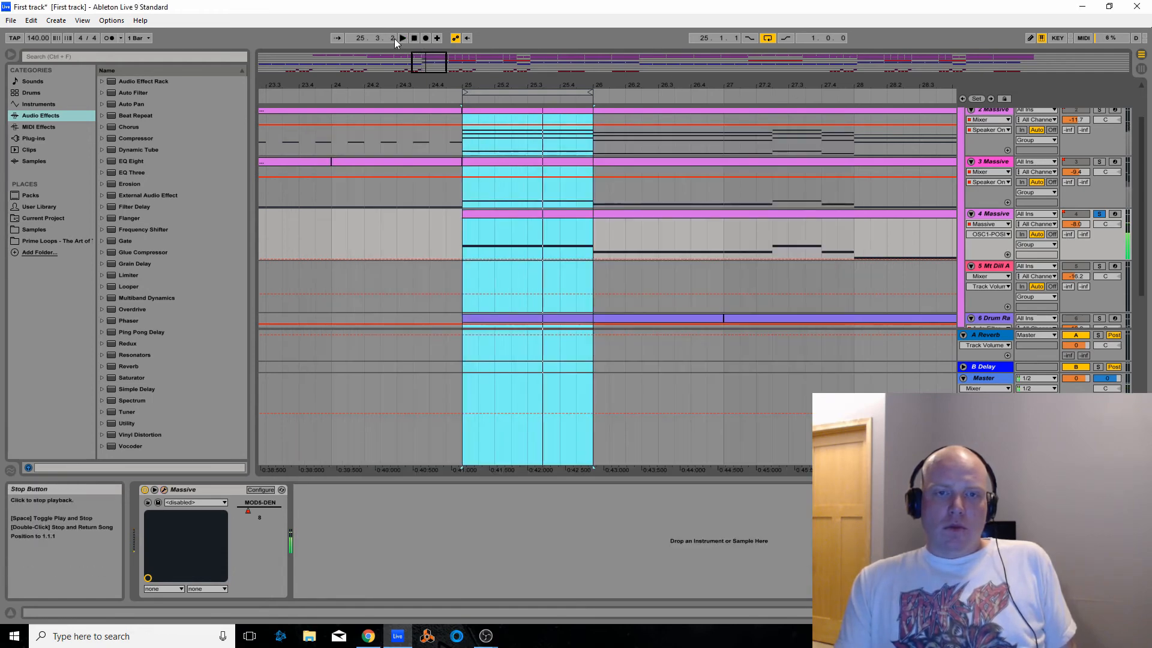
Start a new Live Set without saving the changes to First track, and switch it to the Arrangement View
{"action": "left_click", "coordinate": [10, 19]}
{"action": "left_click", "coordinate": [21, 33]}
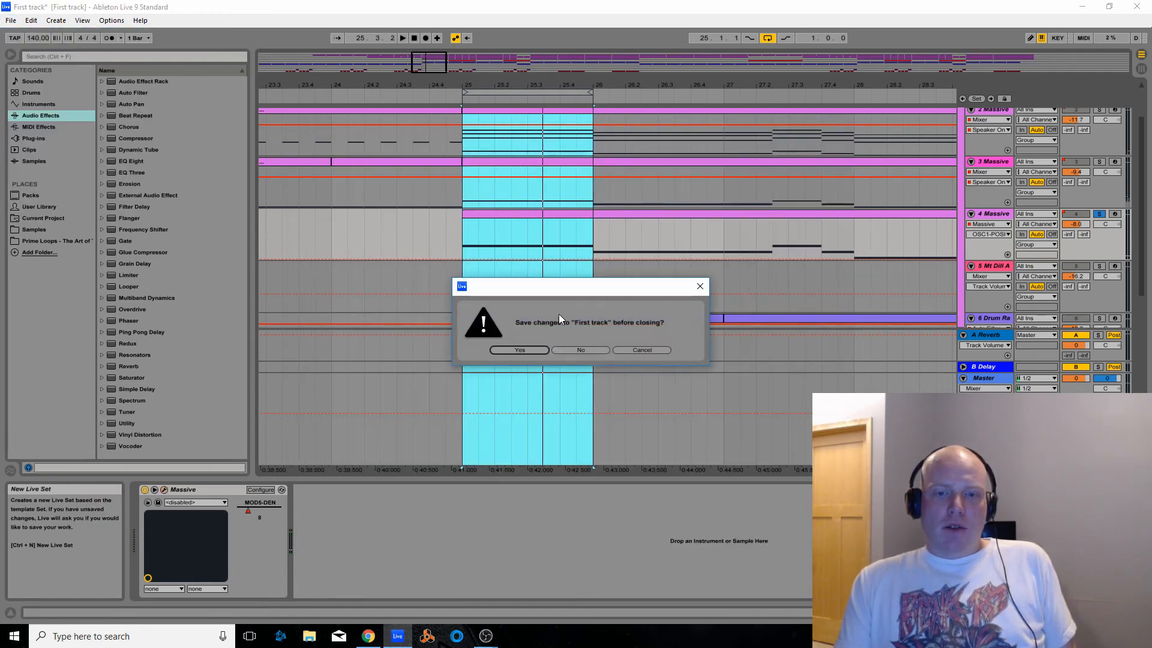
{"action": "left_click", "coordinate": [581, 351]}
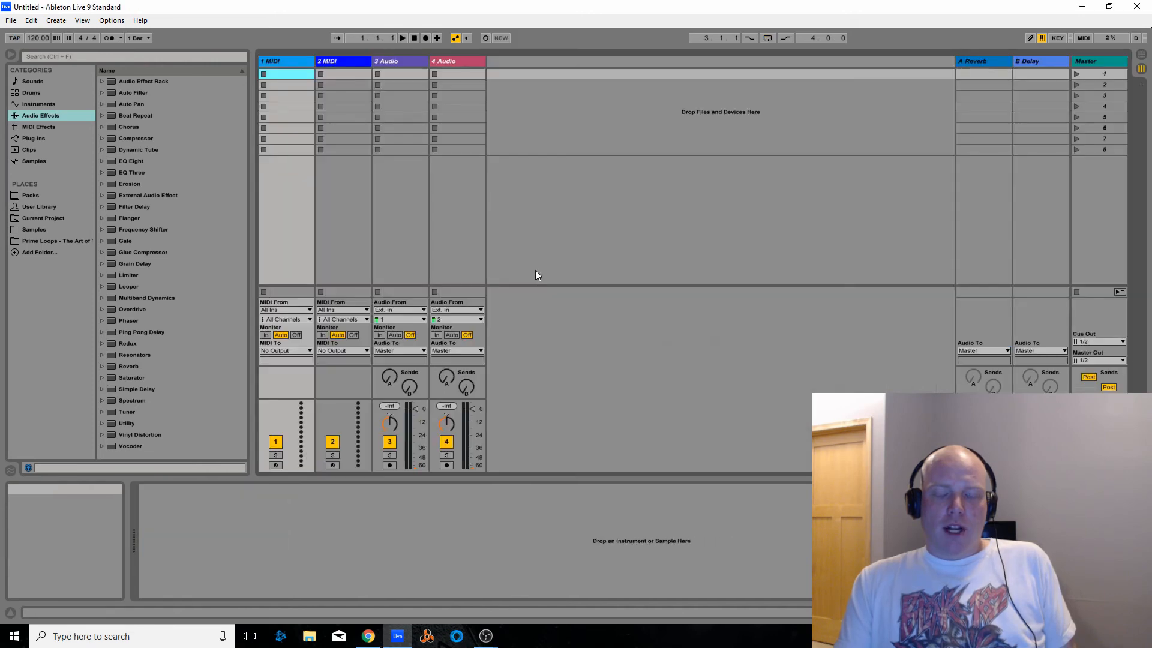
{"action": "left_click", "coordinate": [1140, 55]}
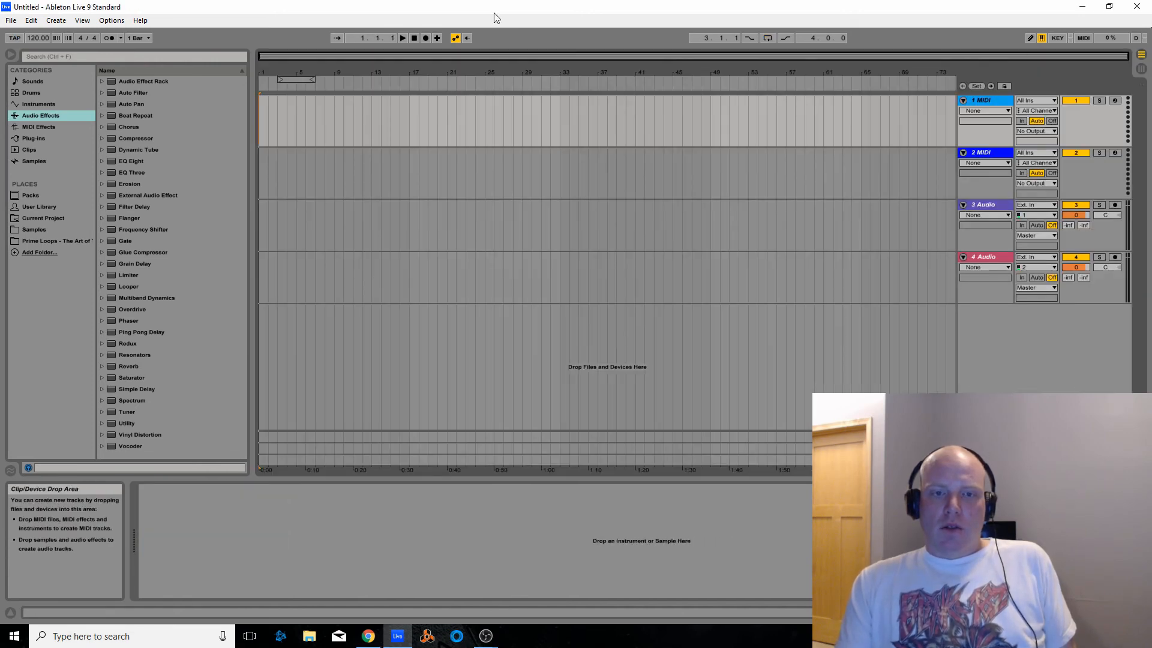
Reopen the saved First track.als from the recently used sets
{"action": "left_click", "coordinate": [8, 24]}
{"action": "mouse_move", "coordinate": [47, 64]}
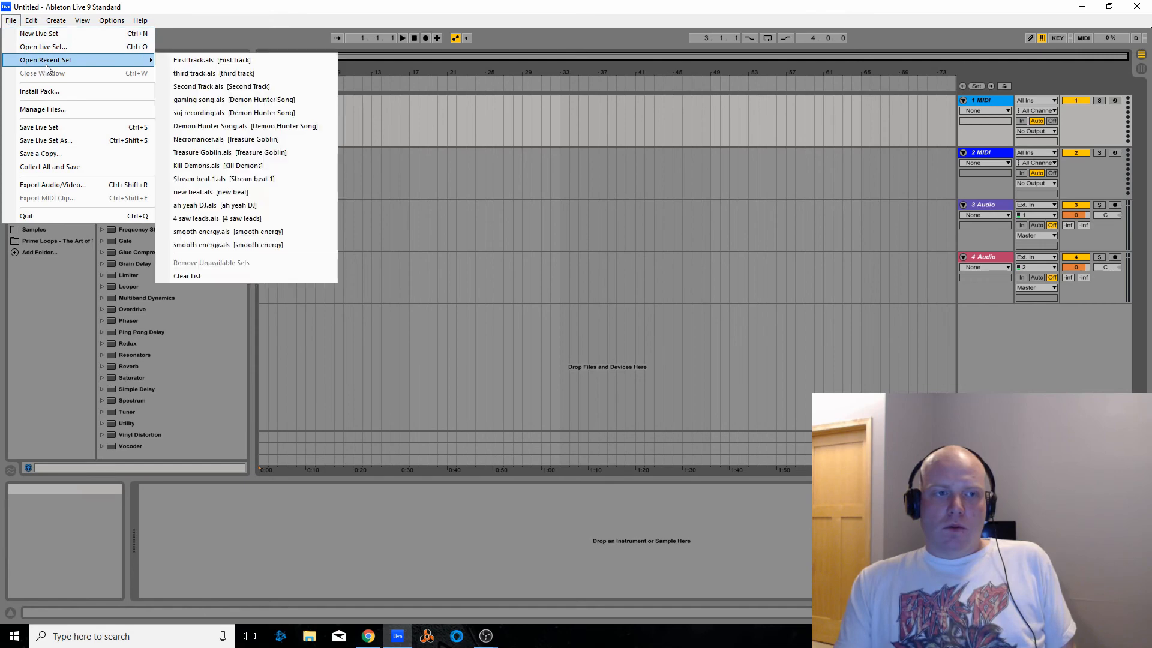
{"action": "left_click", "coordinate": [197, 62]}
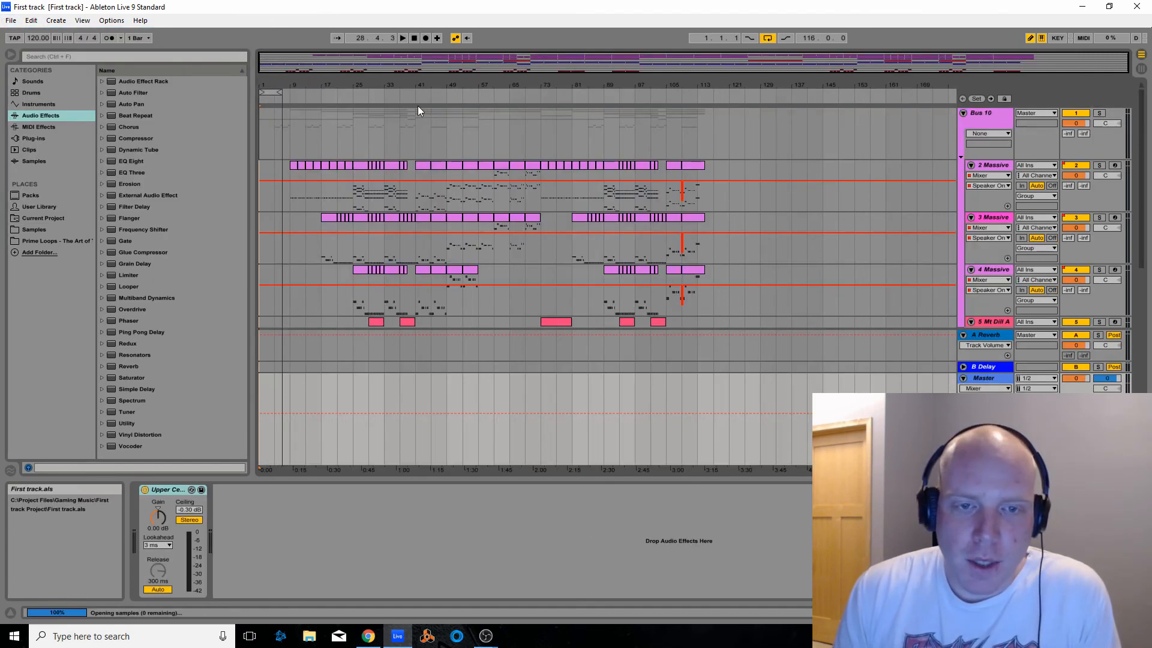
Set the arrangement loop to start at bar 25 with a length of one bar
{"action": "left_click", "coordinate": [467, 38]}
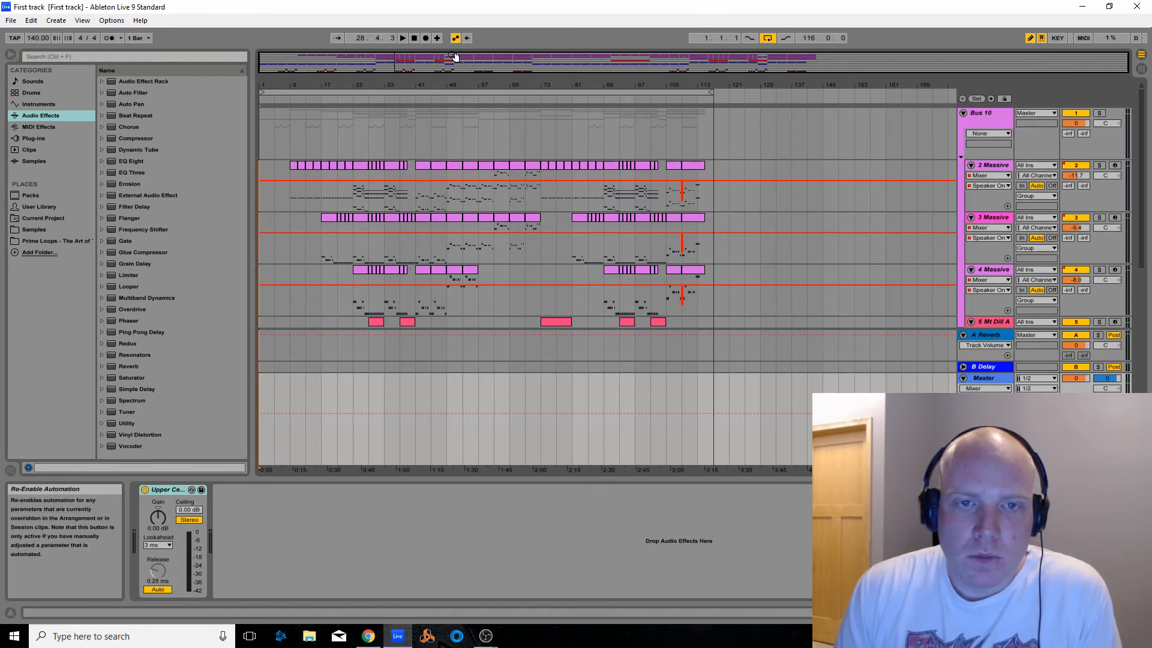
{"action": "left_click_drag", "start_coordinate": [457, 60], "coordinate": [415, 64]}
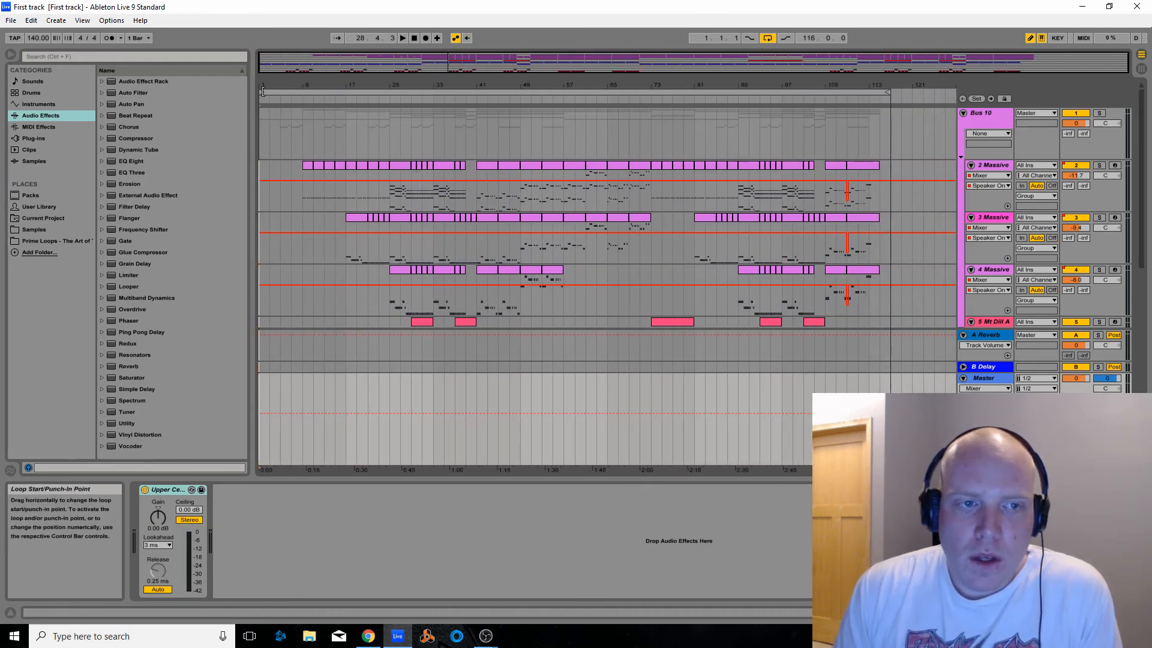
{"action": "left_click_drag", "start_coordinate": [262, 92], "coordinate": [392, 92]}
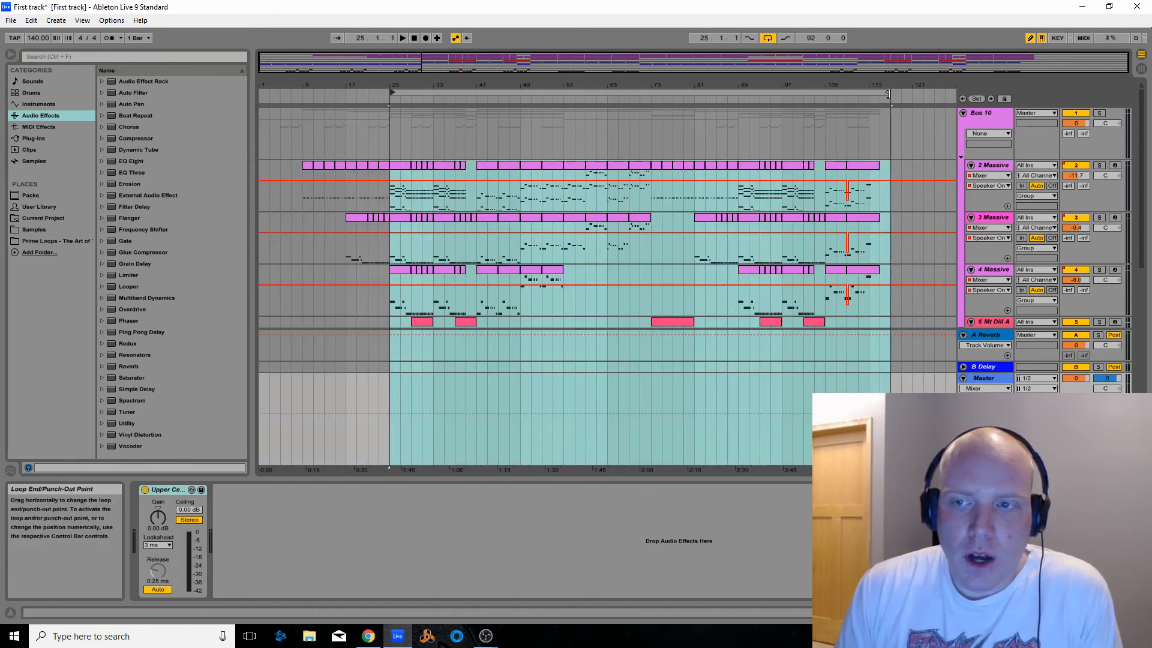
{"action": "left_click_drag", "start_coordinate": [891, 93], "coordinate": [553, 92]}
{"action": "scroll", "coordinate": [542, 219], "scroll_direction": "down", "scroll_amount": 1}
{"action": "scroll", "coordinate": [542, 220], "scroll_direction": "down", "scroll_amount": 2}
{"action": "scroll", "coordinate": [1045, 237], "scroll_direction": "down", "scroll_amount": 3}
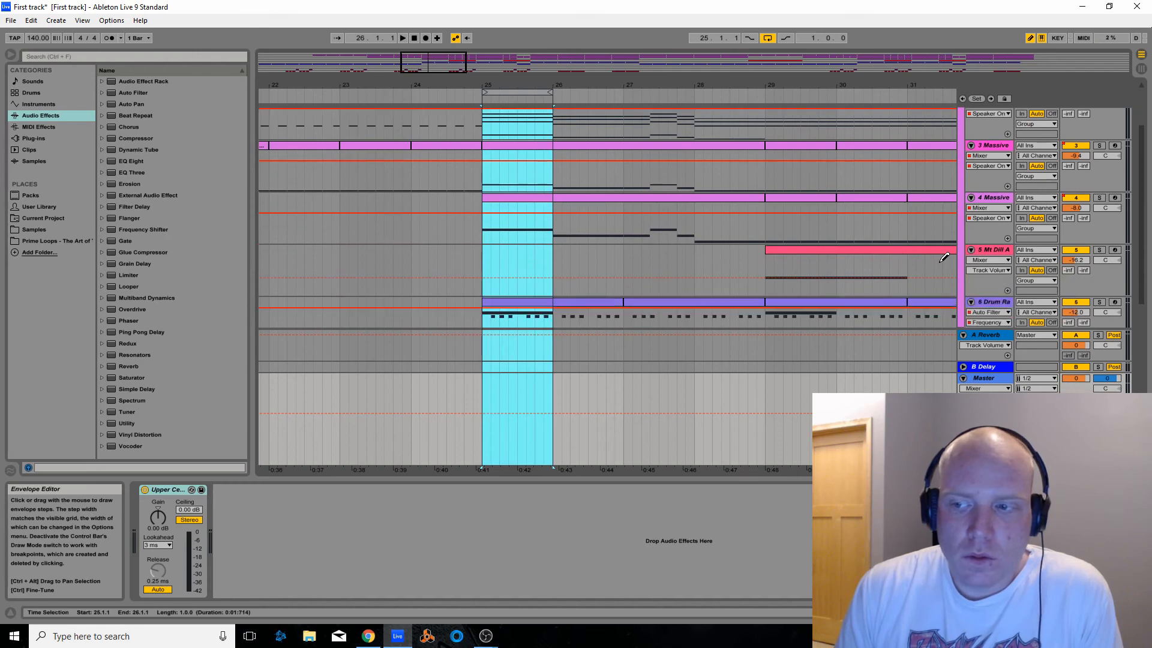
Solo the 4 Massive track and open the Massive plug-in window from its device view
{"action": "scroll", "coordinate": [928, 261], "scroll_direction": "up", "scroll_amount": 1}
{"action": "left_click", "coordinate": [1099, 173]}
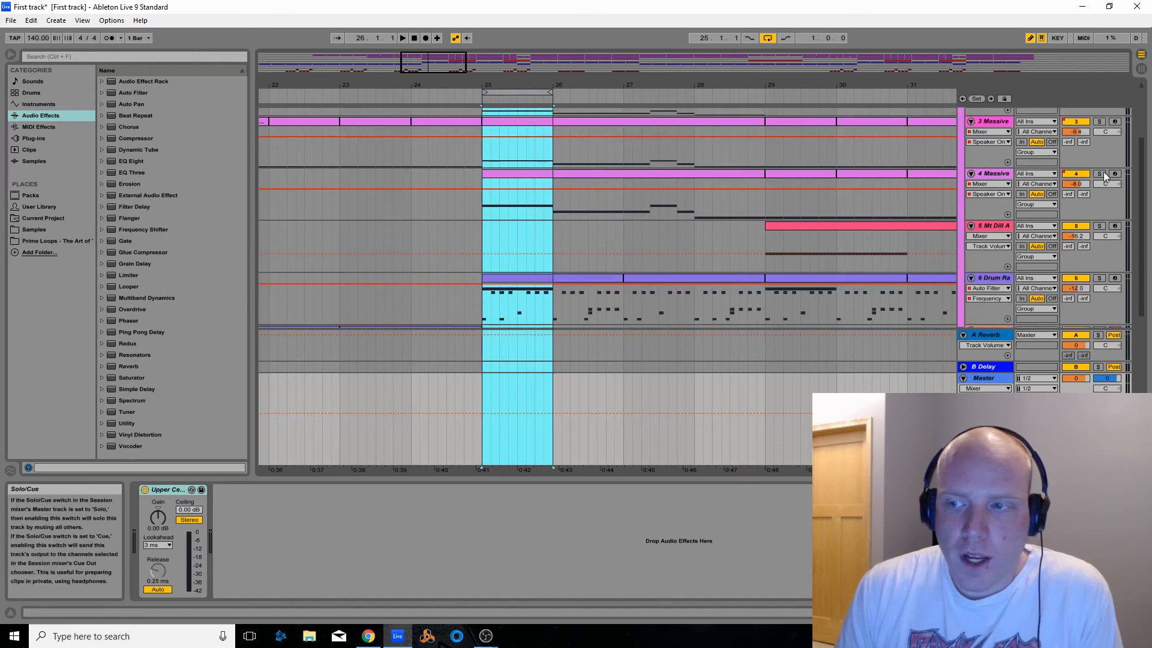
{"action": "double_click", "coordinate": [526, 175]}
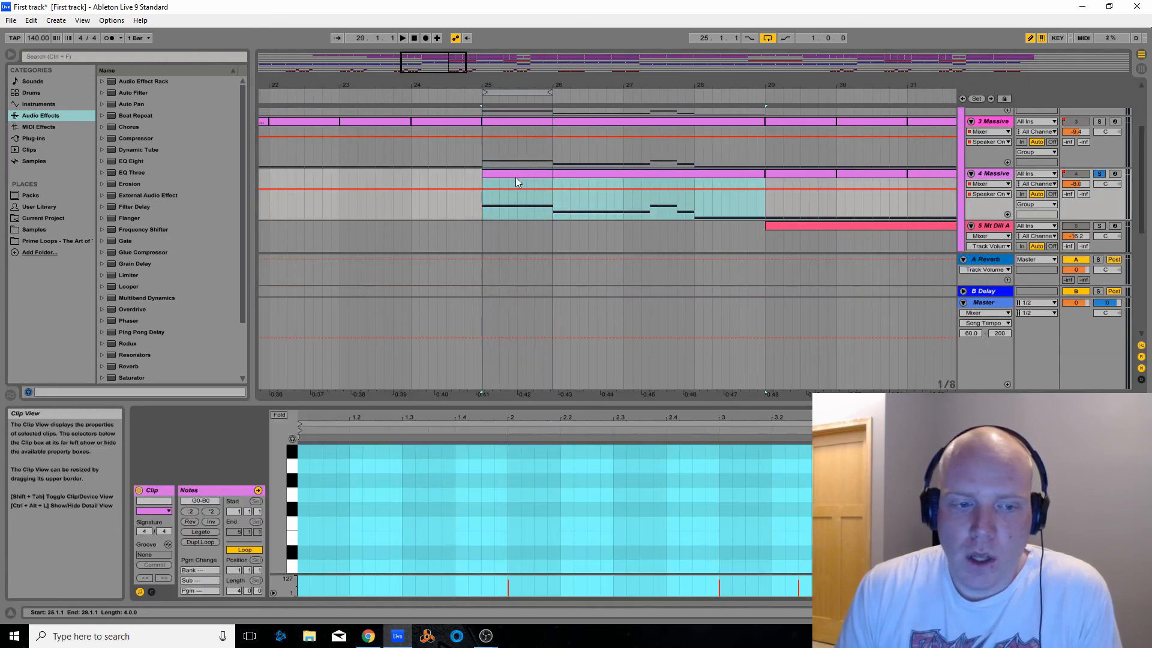
{"action": "key", "text": "shift+Tab"}
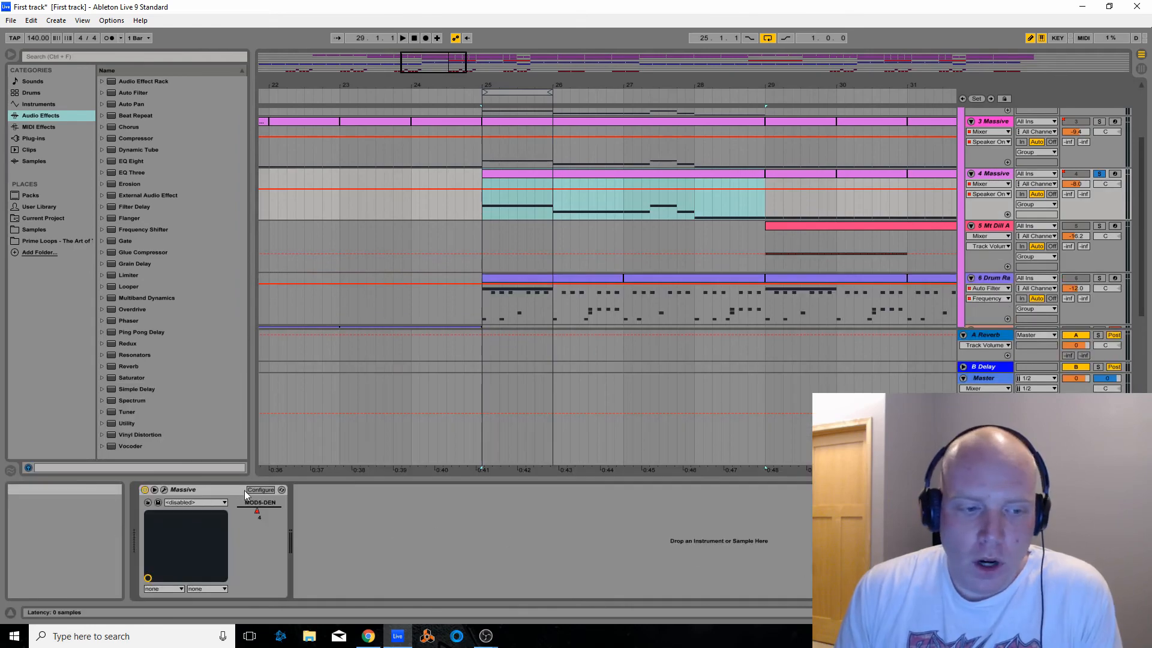
{"action": "left_click", "coordinate": [164, 490]}
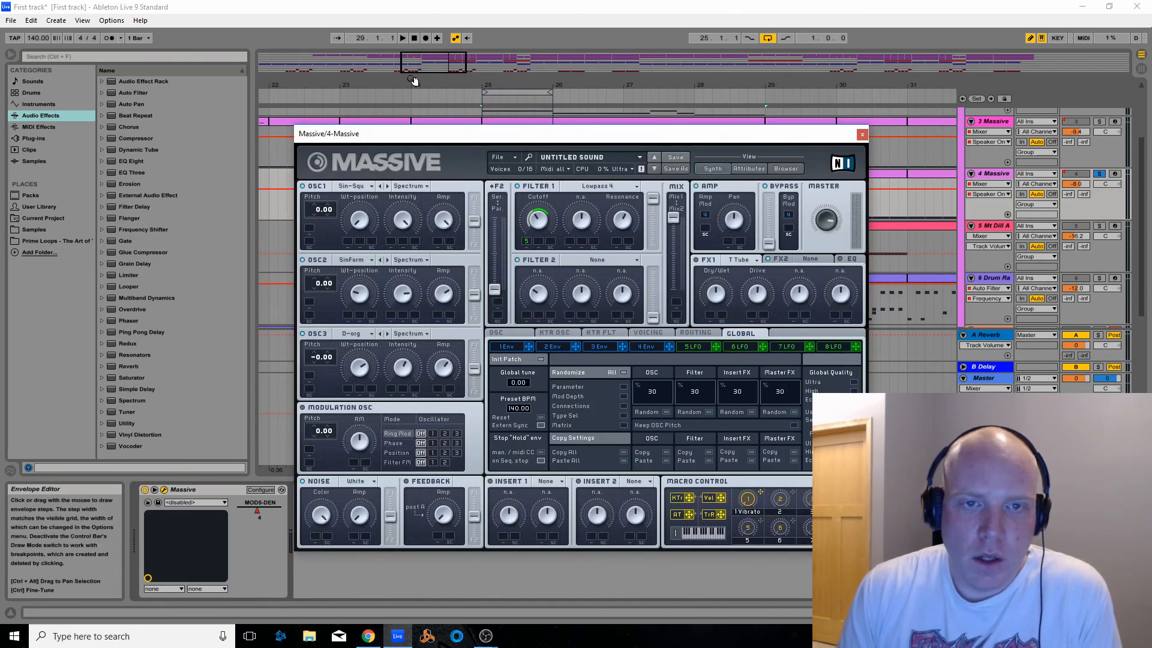
Audition the looped bar while toggling OSC2 in Massive for comparison, stop playback and close the plug-in window
{"action": "left_click", "coordinate": [402, 39]}
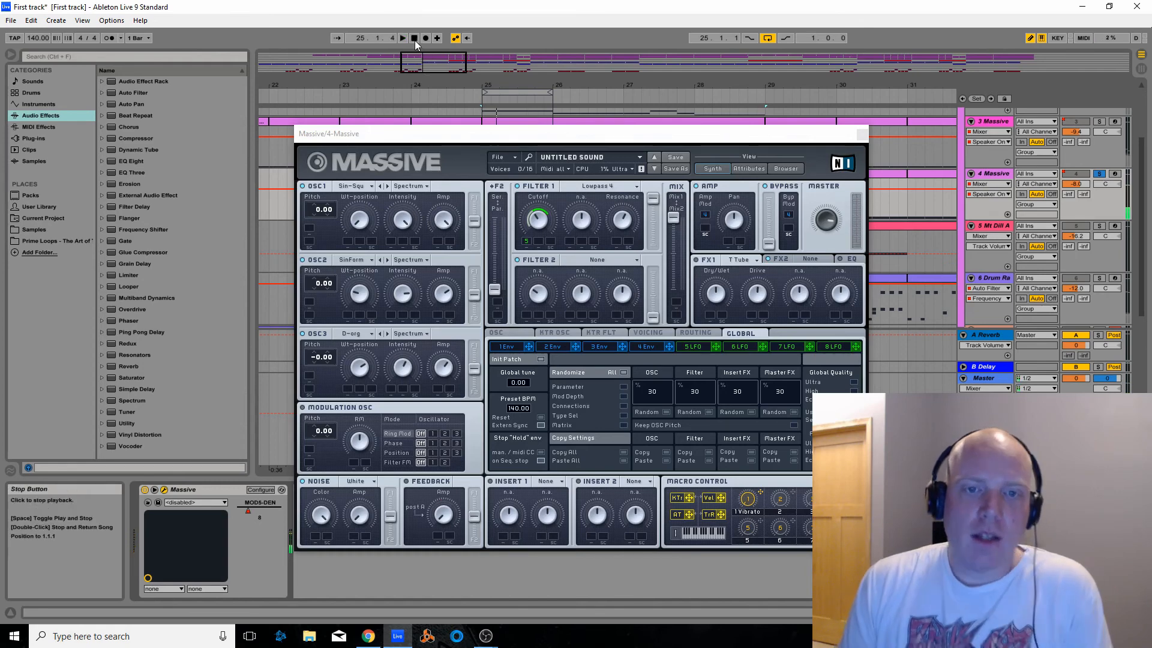
{"action": "left_click", "coordinate": [304, 260]}
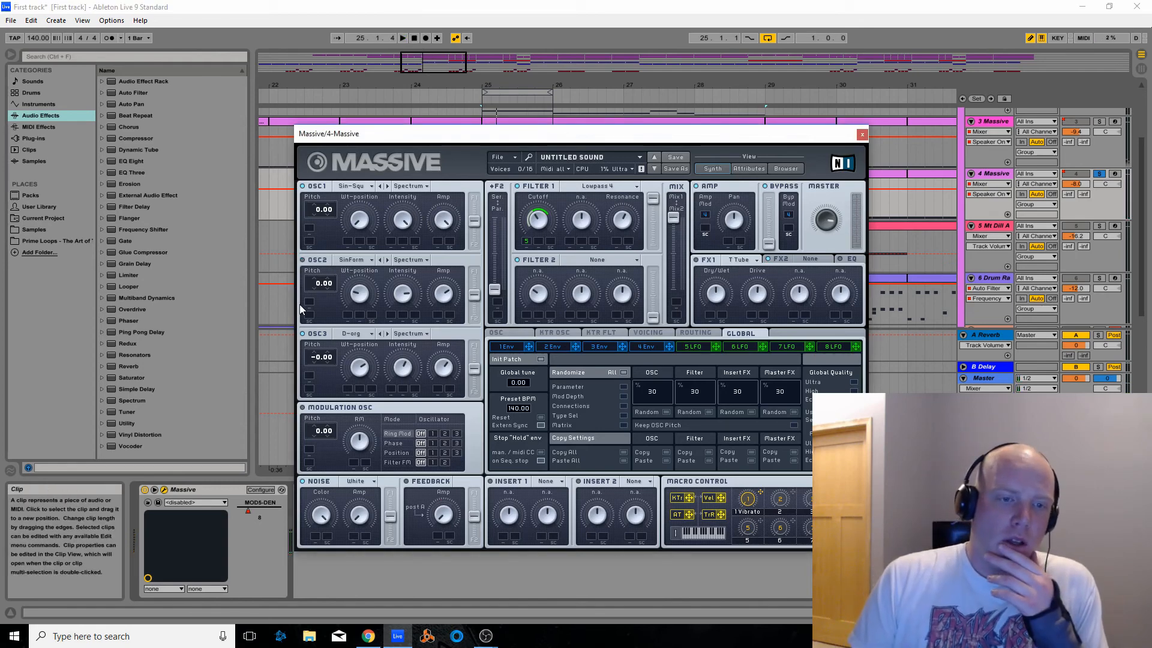
{"action": "left_click", "coordinate": [402, 38]}
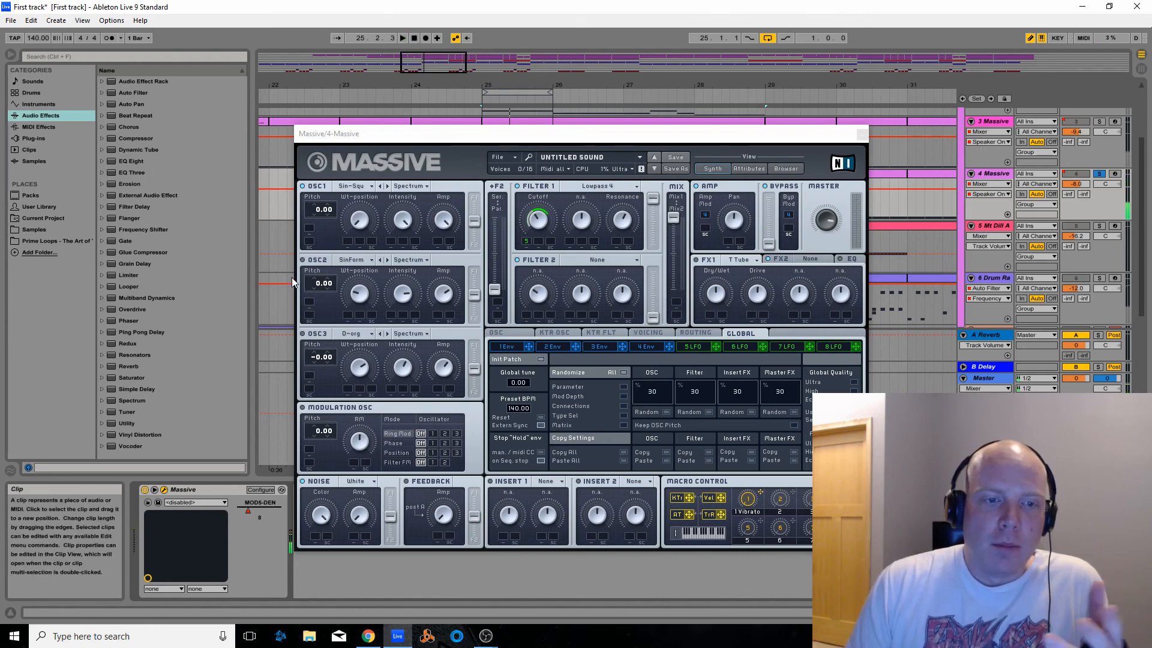
{"action": "left_click", "coordinate": [304, 260]}
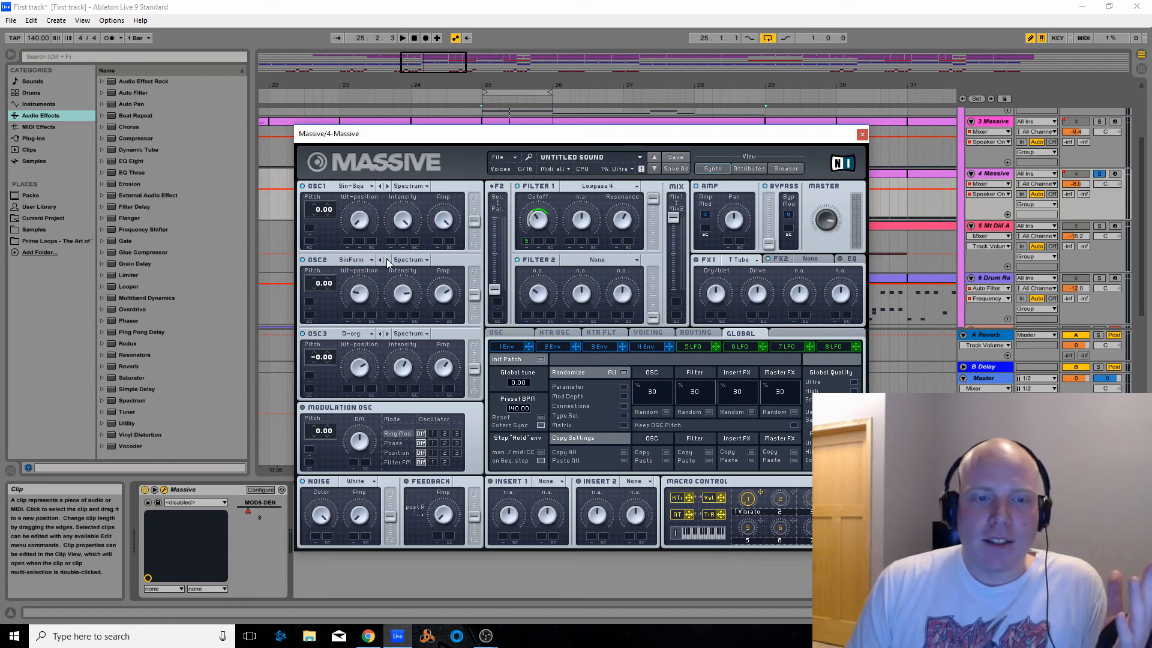
{"action": "left_click", "coordinate": [403, 38]}
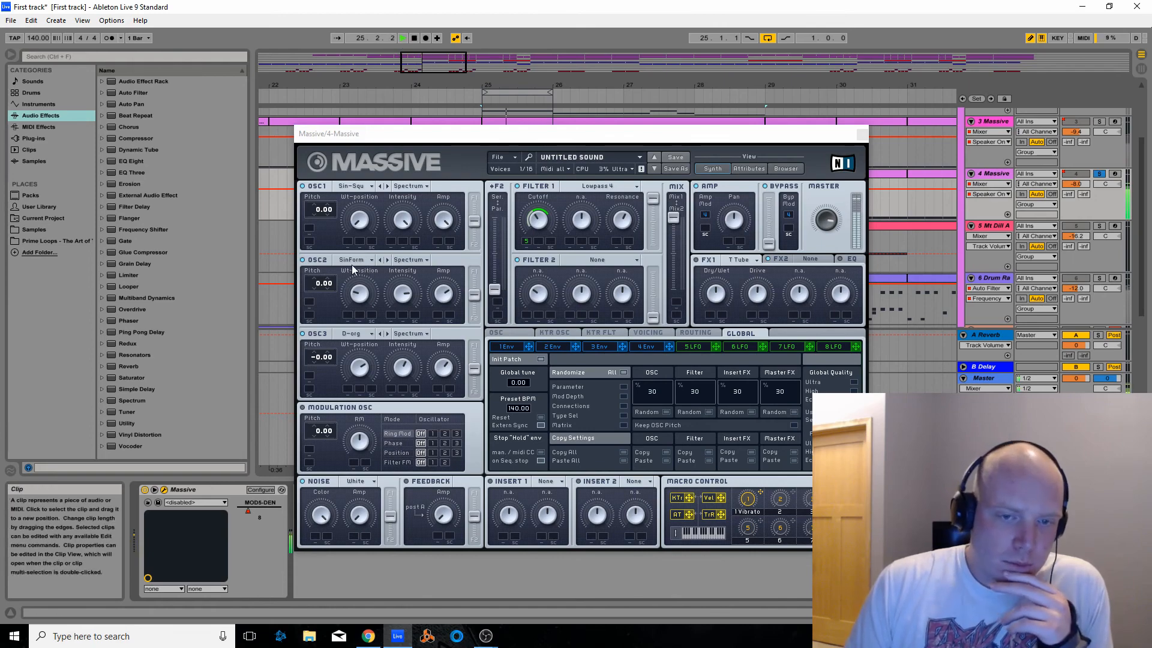
{"action": "left_click", "coordinate": [414, 39]}
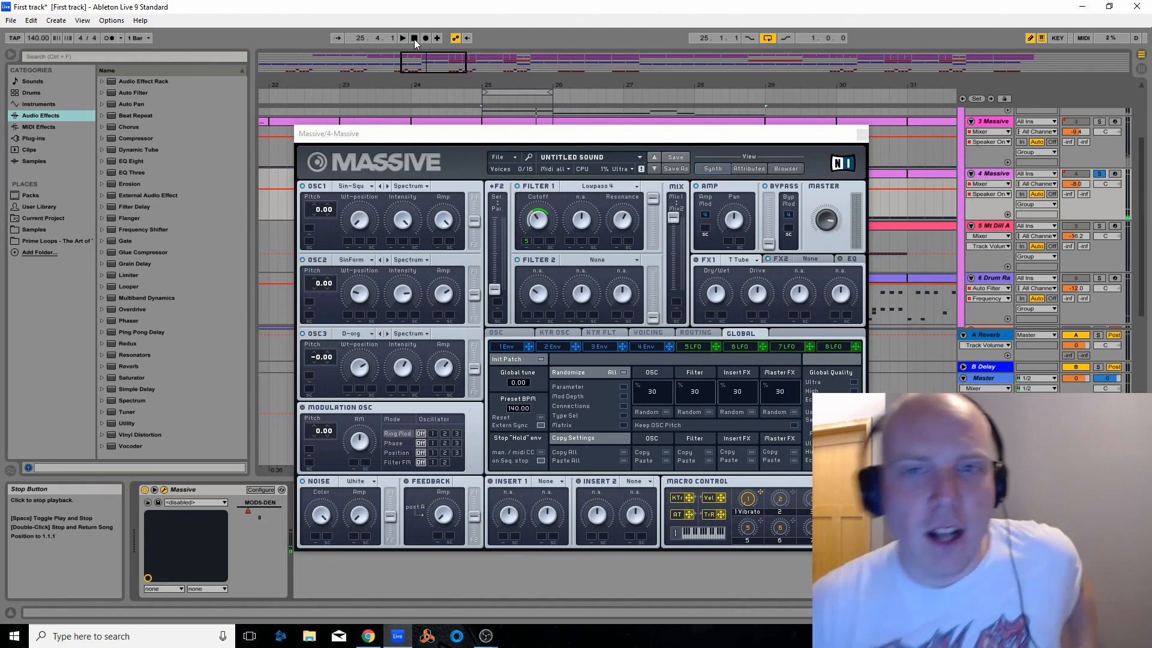
{"action": "left_click", "coordinate": [862, 135]}
Solo the 2 Massive track and play the looped bar from bar 25
{"action": "scroll", "coordinate": [703, 160], "scroll_direction": "up", "scroll_amount": 3}
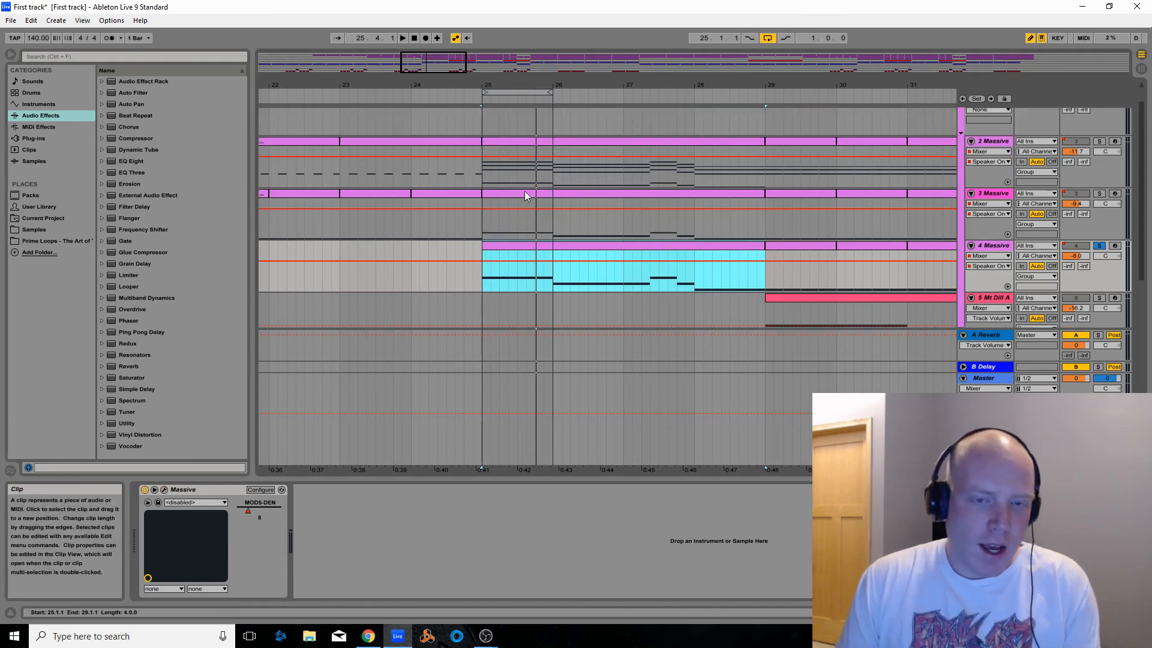
{"action": "left_click", "coordinate": [1100, 140]}
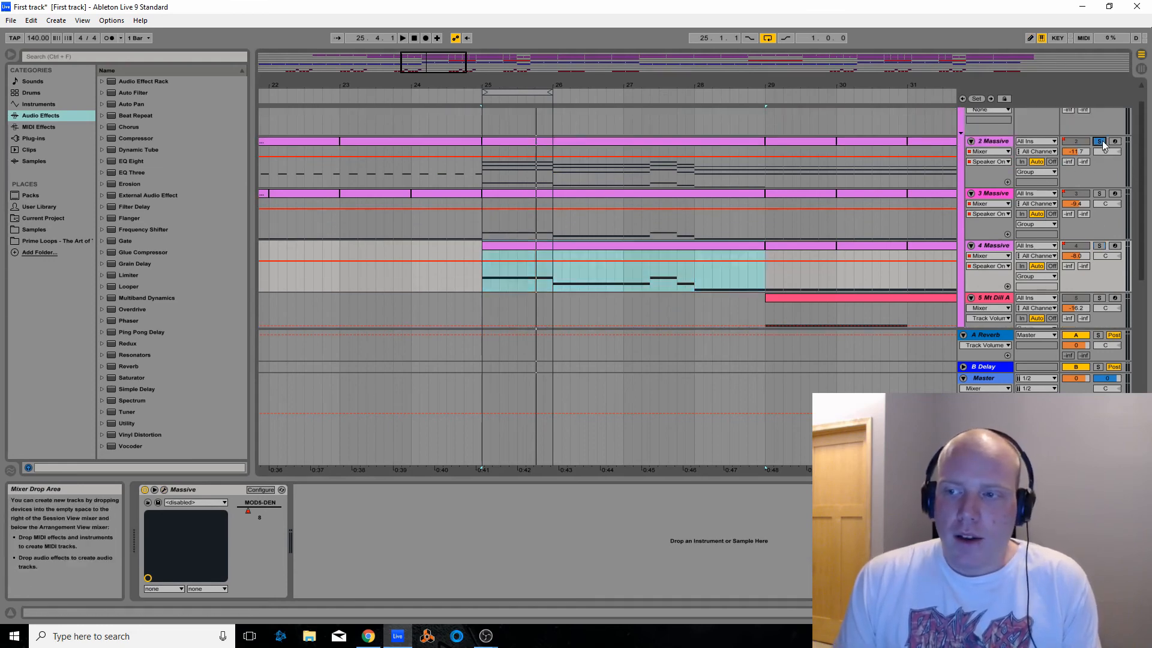
{"action": "left_click", "coordinate": [480, 101]}
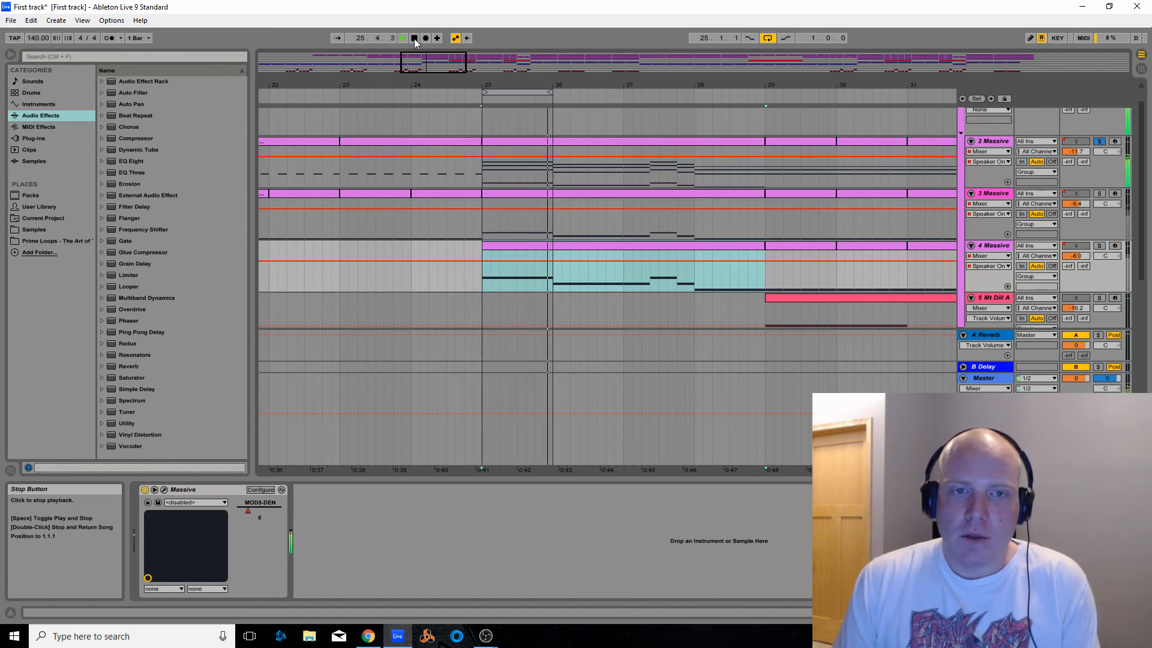
Examine the chord notes of the 2 Massive clip at bar 25 in an enlarged note editor, with playback stopped
{"action": "double_click", "coordinate": [506, 139]}
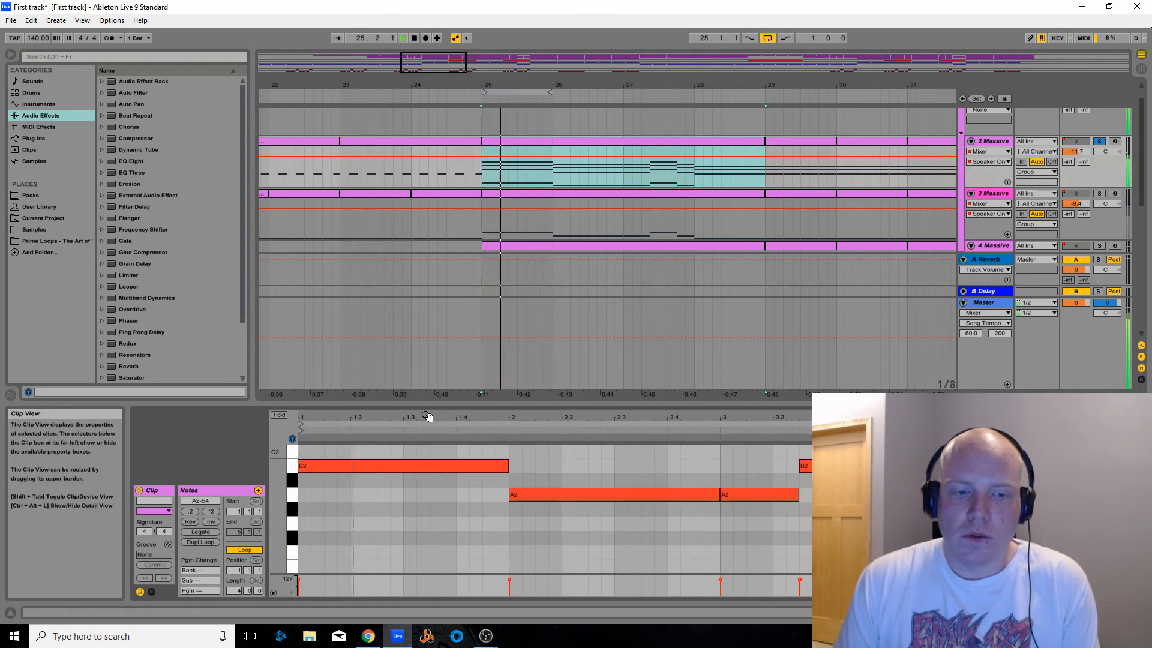
{"action": "left_click_drag", "start_coordinate": [440, 407], "coordinate": [423, 207]}
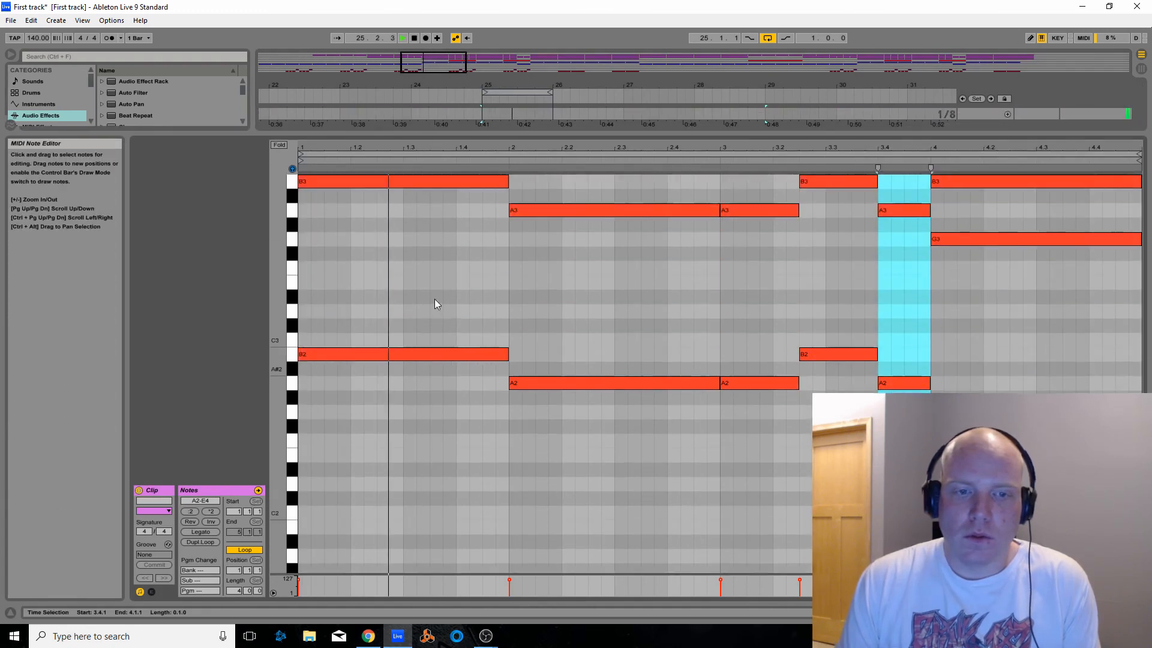
{"action": "scroll", "coordinate": [426, 293], "scroll_direction": "up", "scroll_amount": 5}
{"action": "left_click", "coordinate": [414, 38]}
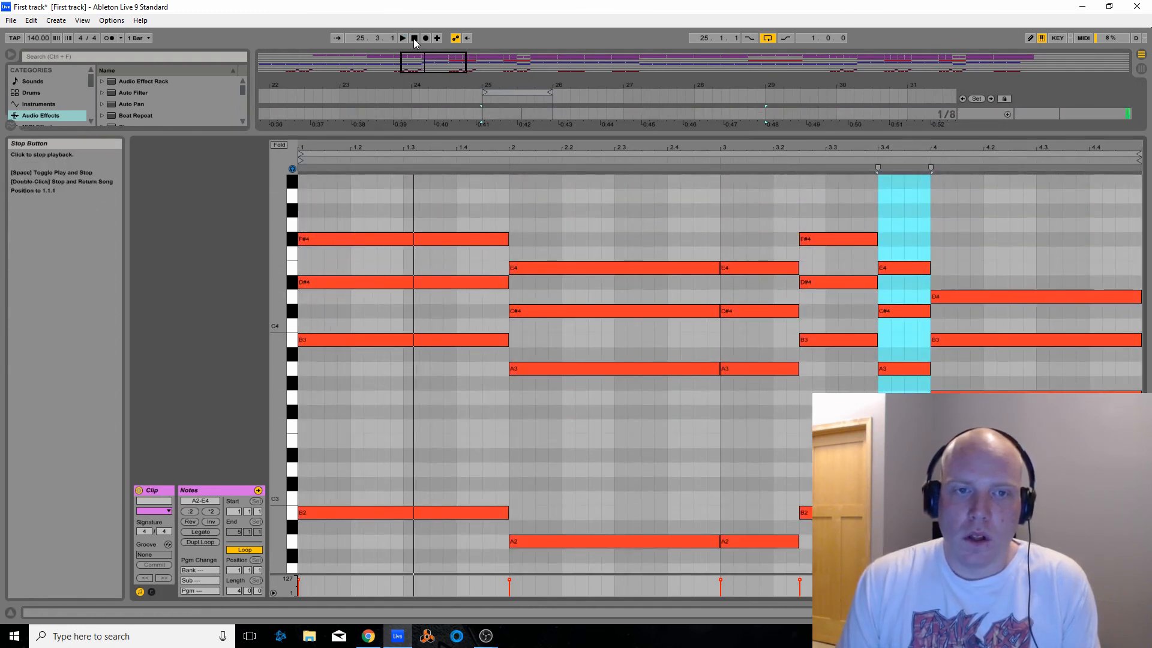
{"action": "mouse_move", "coordinate": [549, 134]}
{"action": "left_mouse_down"}
{"action": "mouse_move", "coordinate": [550, 204]}
{"action": "mouse_move", "coordinate": [550, 155]}
{"action": "left_mouse_up"}
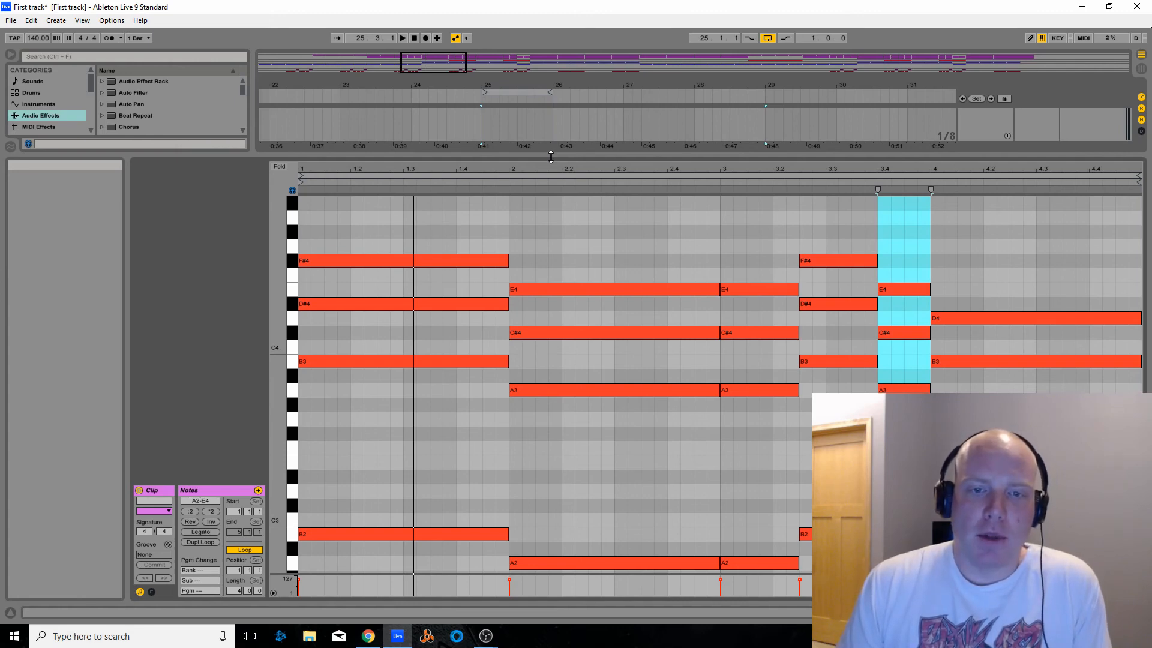
{"action": "left_click_drag", "start_coordinate": [550, 157], "coordinate": [548, 117]}
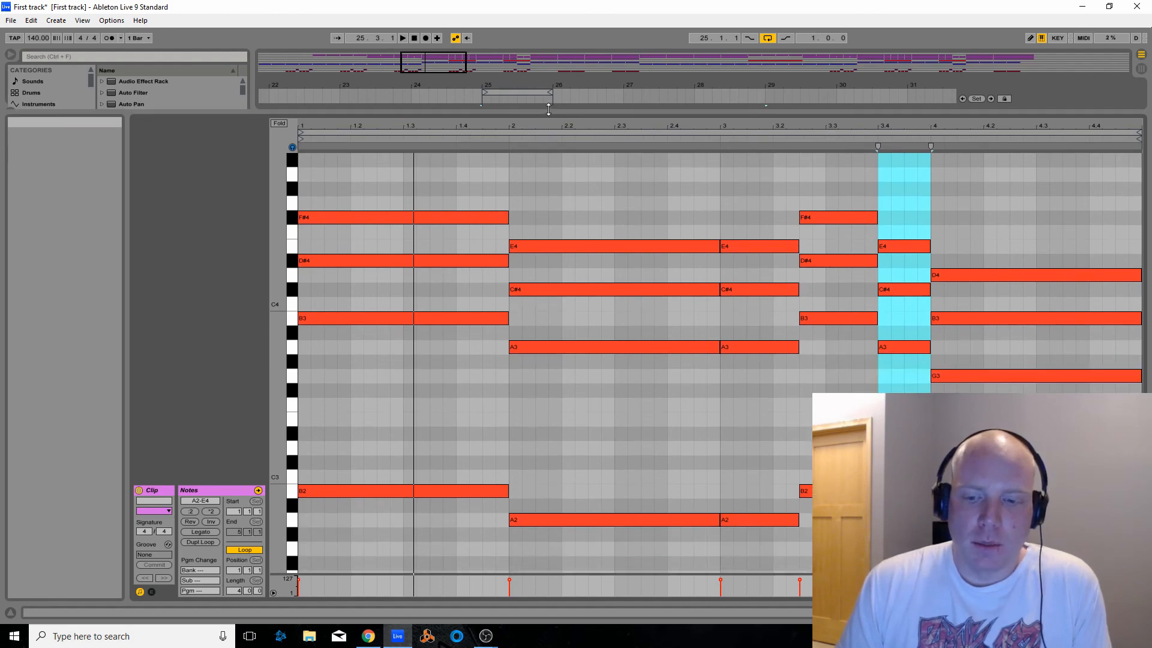
{"action": "mouse_move", "coordinate": [547, 109]}
{"action": "left_mouse_down"}
{"action": "mouse_move", "coordinate": [539, 145]}
{"action": "mouse_move", "coordinate": [534, 129]}
{"action": "mouse_move", "coordinate": [526, 232]}
{"action": "mouse_move", "coordinate": [545, 94]}
{"action": "left_mouse_up"}
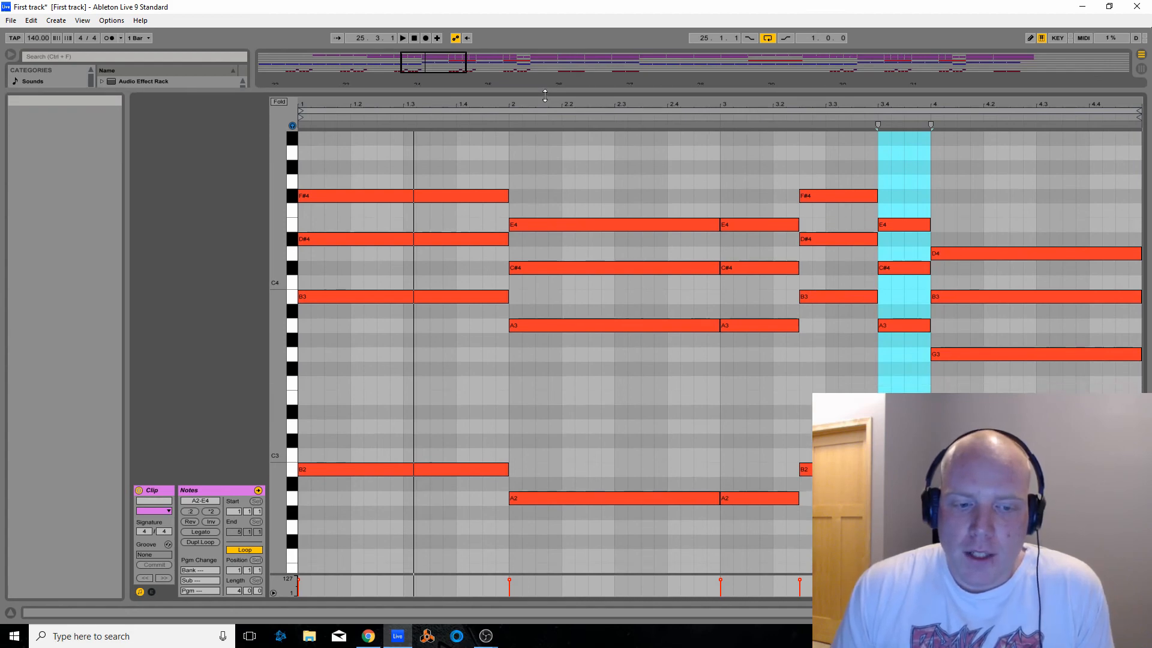
{"action": "left_click_drag", "start_coordinate": [544, 95], "coordinate": [526, 403]}
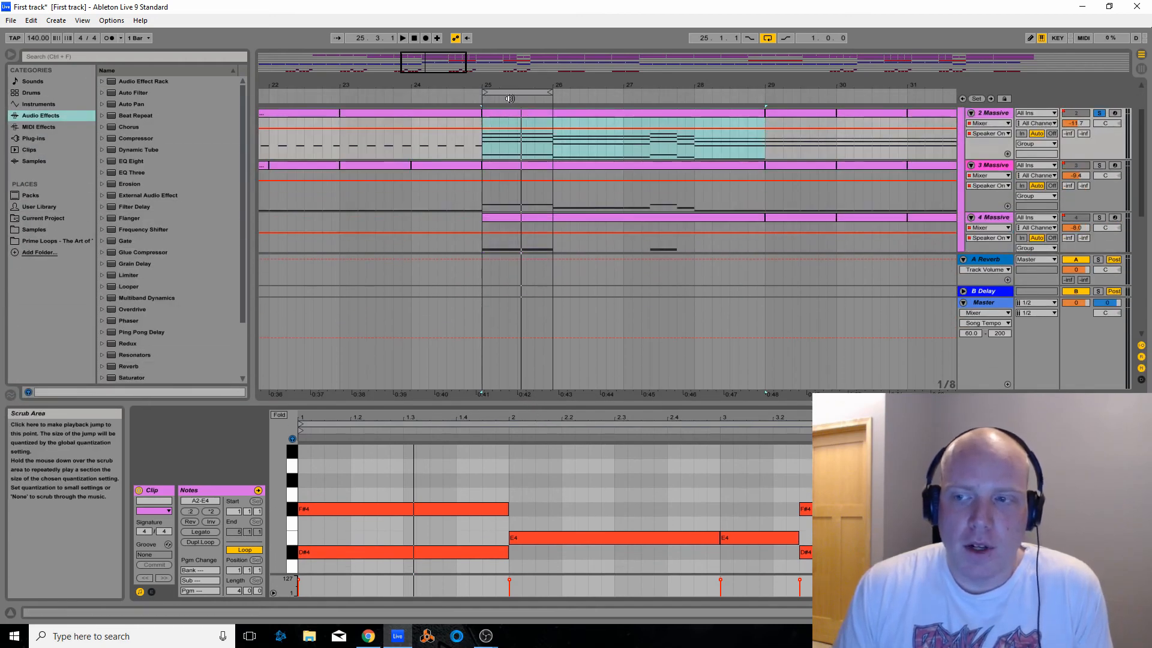
Replay the looped bar, extend the loop to four bars from bar 25 to bar 29, and start playback
{"action": "left_click", "coordinate": [482, 102]}
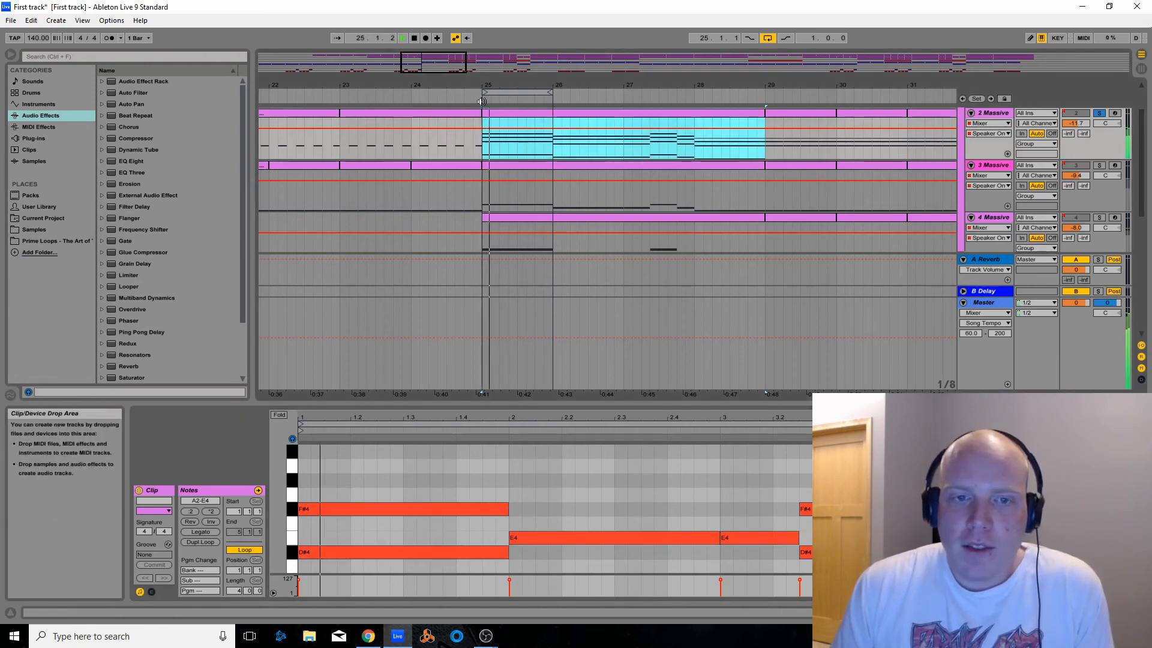
{"action": "left_click", "coordinate": [414, 38]}
{"action": "left_click_drag", "start_coordinate": [552, 92], "coordinate": [767, 110]}
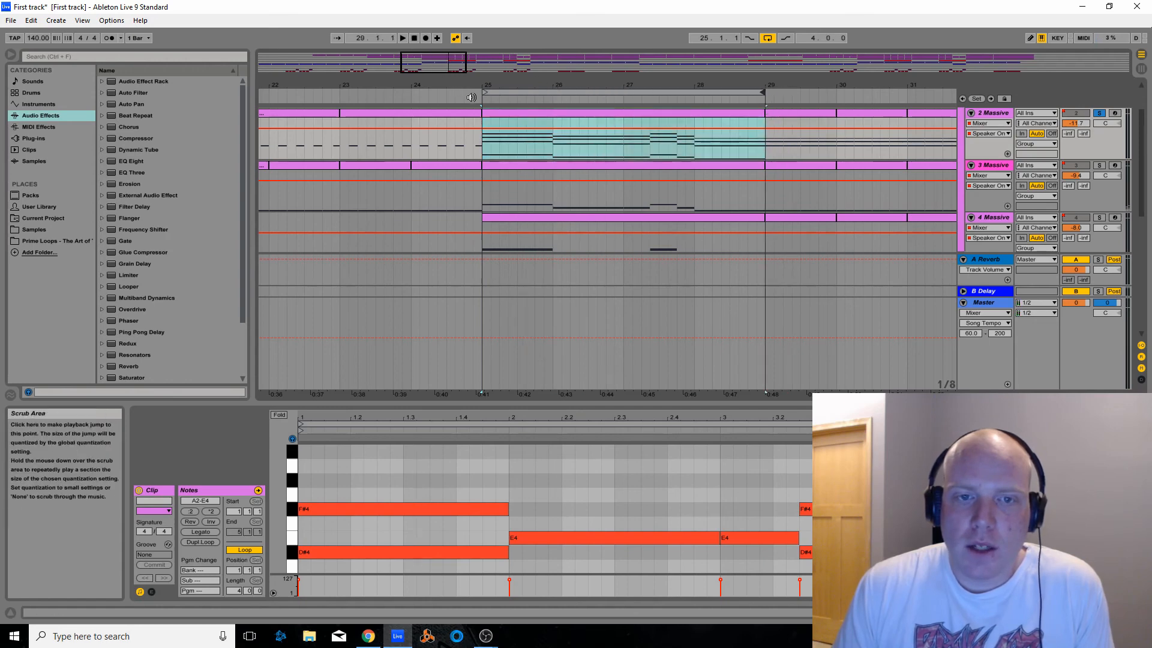
{"action": "key", "text": "space"}
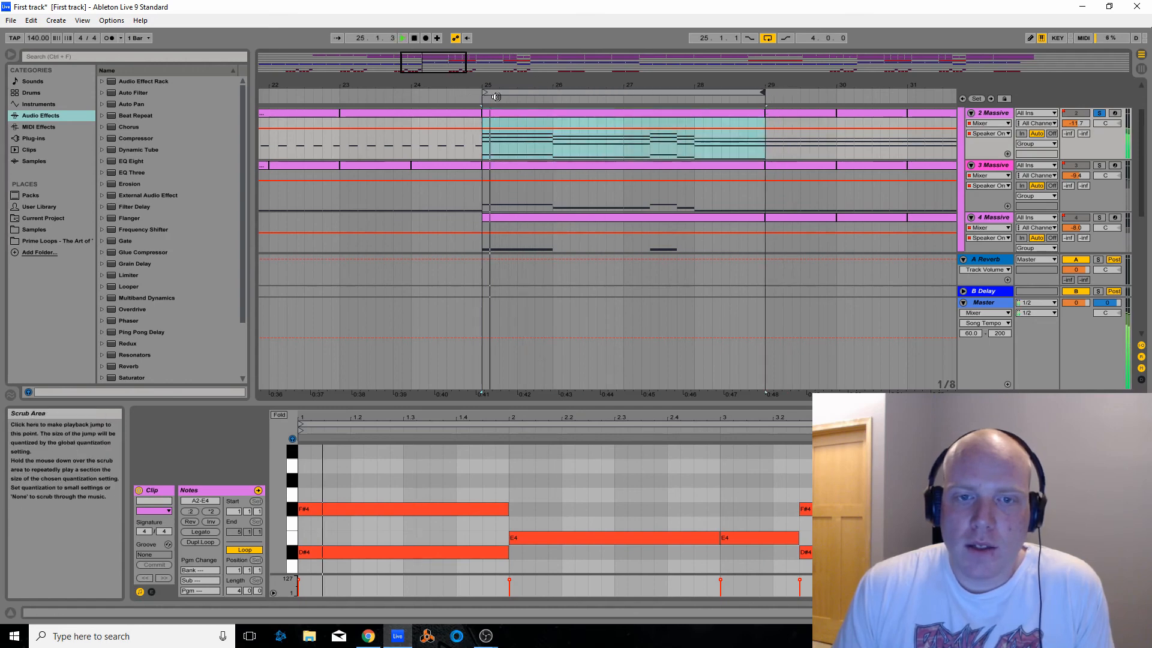
Take the 2 Massive track out of solo to hear the full mix of the loop, and stop playback
{"action": "left_click", "coordinate": [1100, 114]}
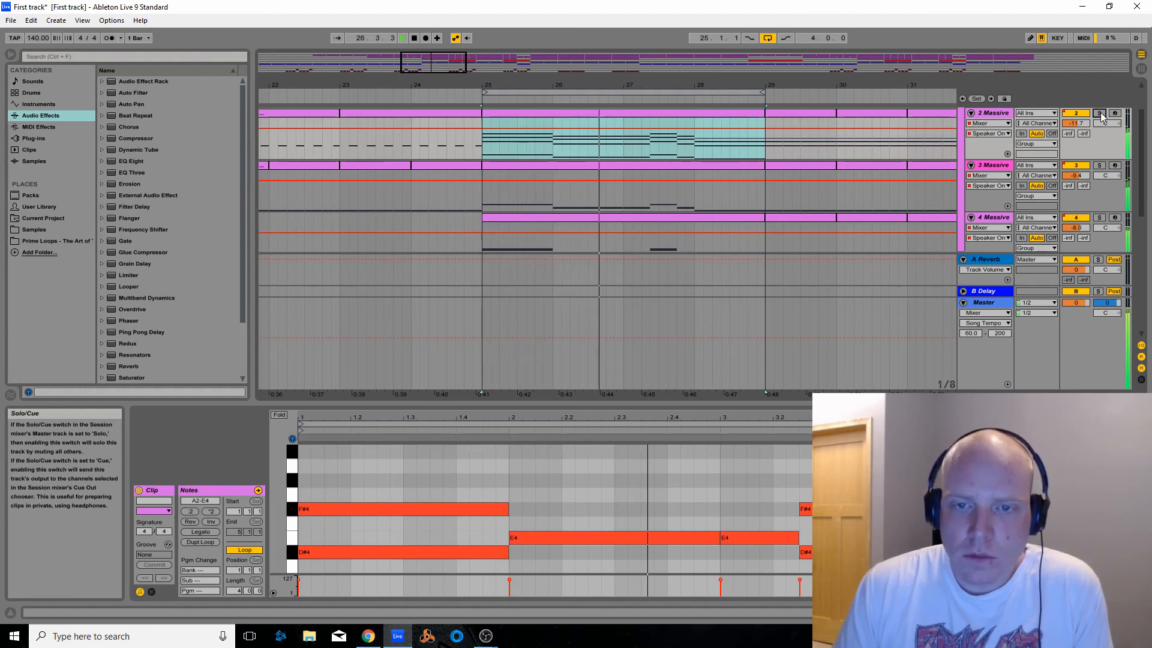
{"action": "left_click", "coordinate": [413, 38]}
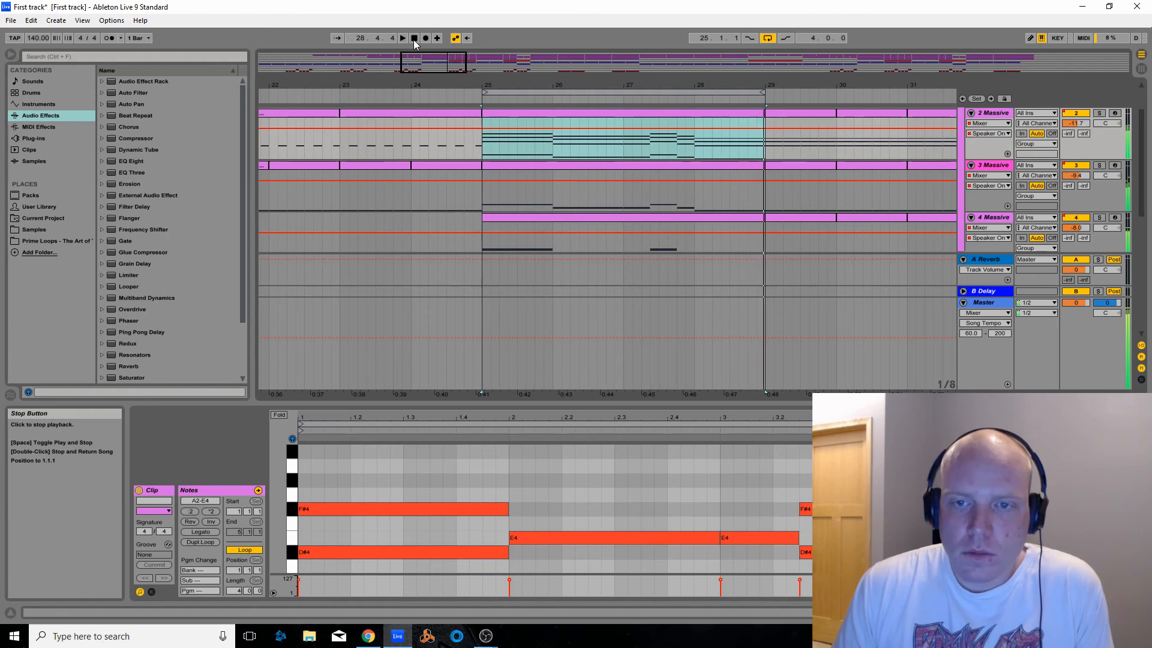
{"action": "key", "text": "minus"}
{"action": "key", "text": "minus"}
{"action": "key", "text": "minus"}
{"action": "key", "text": "minus"}
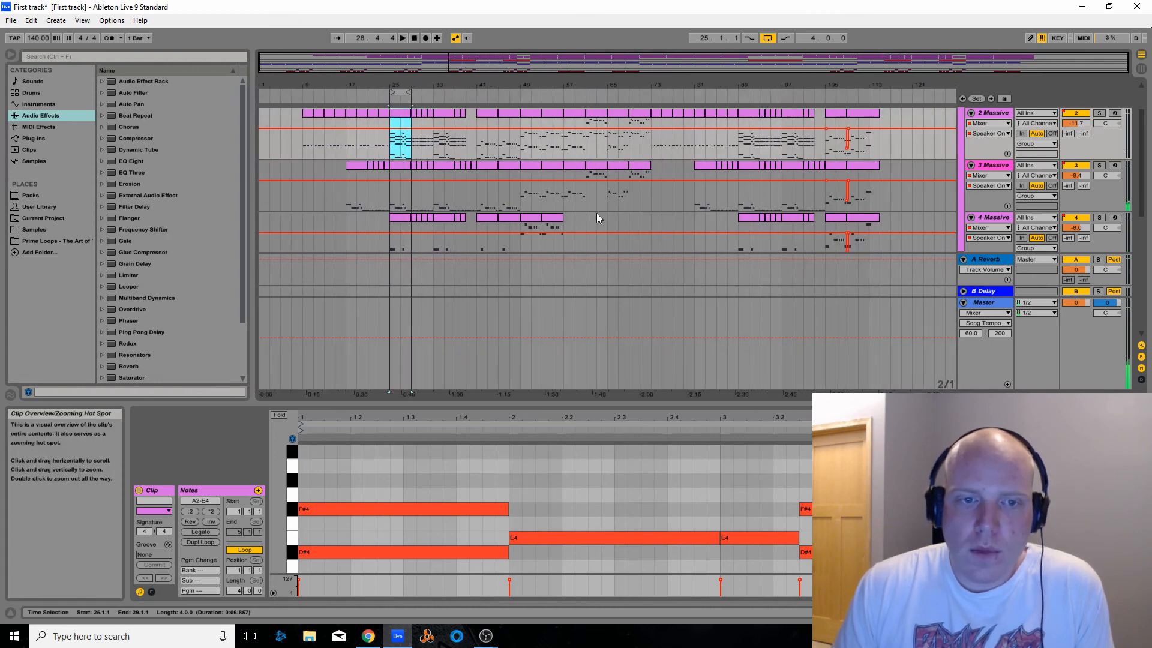
Set the loop to two bars from bar 23 to bar 25
{"action": "scroll", "coordinate": [456, 192], "scroll_direction": "down", "scroll_amount": 3}
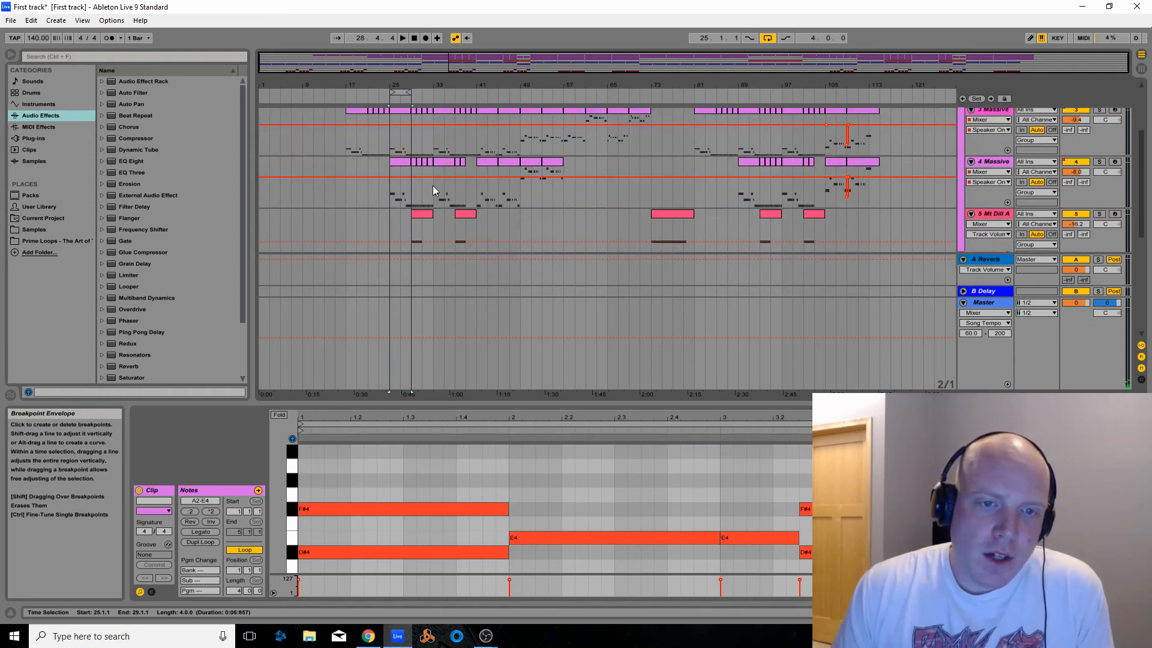
{"action": "scroll", "coordinate": [433, 185], "scroll_direction": "up", "scroll_amount": 2}
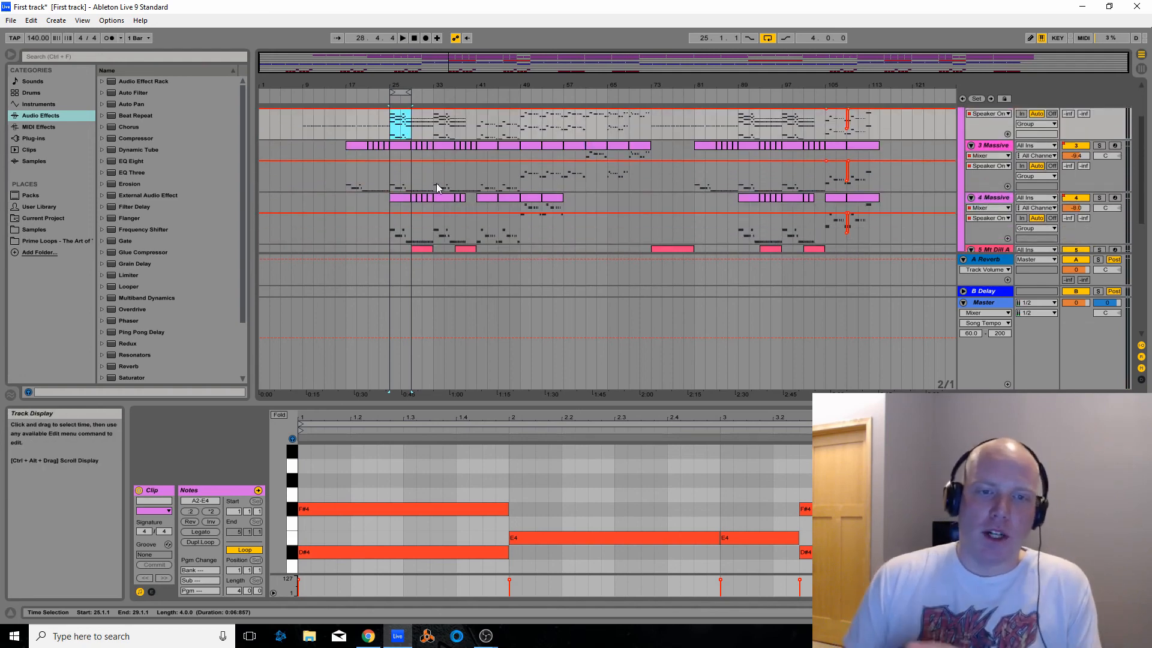
{"action": "scroll", "coordinate": [437, 183], "scroll_direction": "up", "scroll_amount": 2}
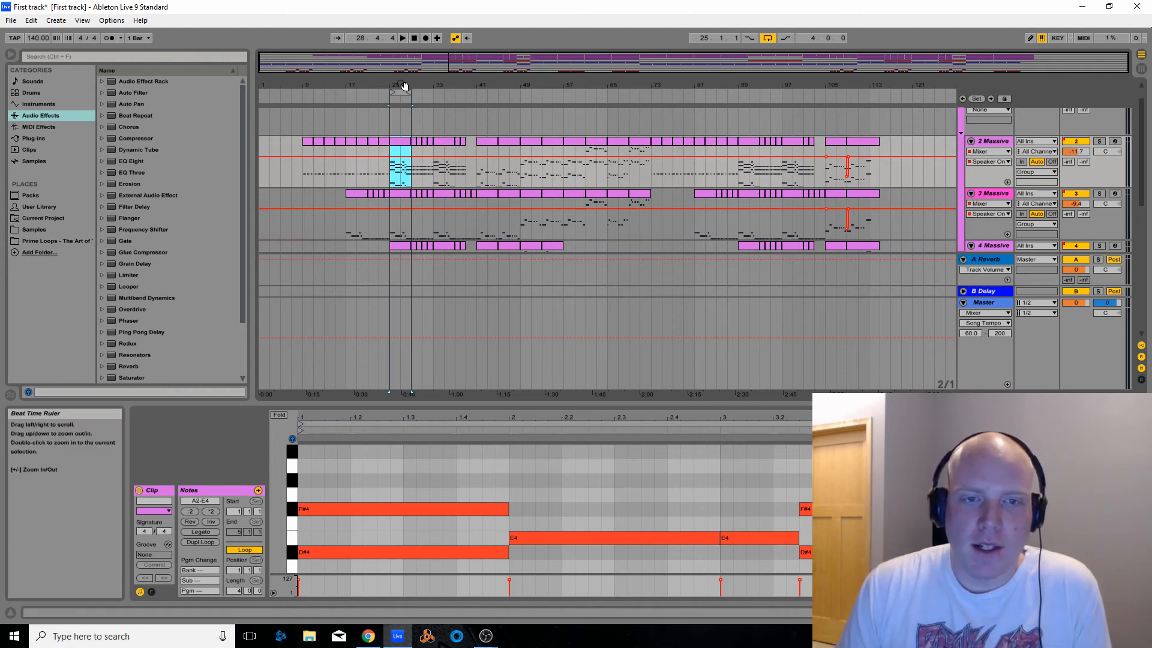
{"action": "scroll", "coordinate": [480, 189], "scroll_direction": "down", "scroll_amount": 10}
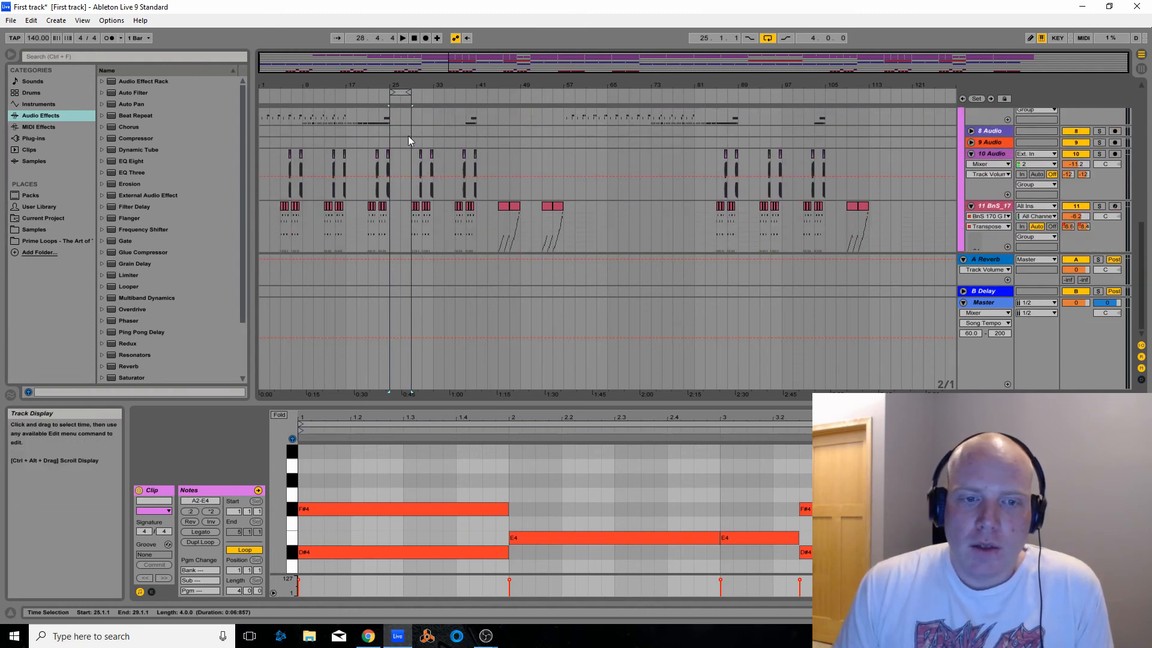
{"action": "left_click_drag", "start_coordinate": [414, 62], "coordinate": [417, 114]}
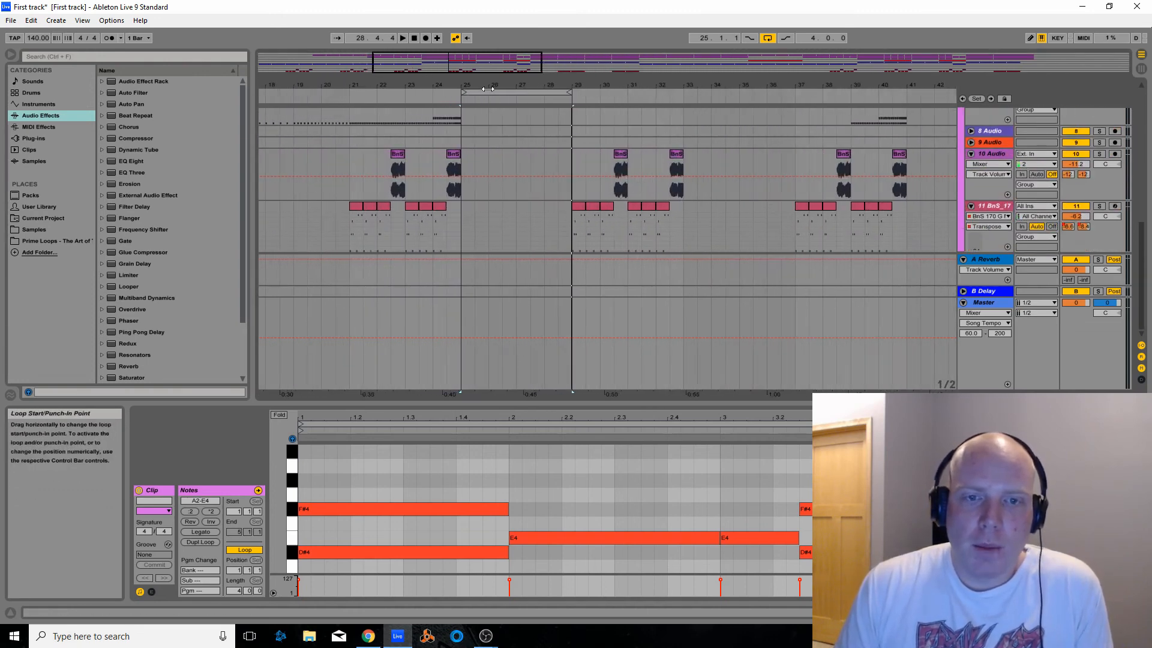
{"action": "left_click_drag", "start_coordinate": [487, 91], "coordinate": [407, 100]}
{"action": "left_click", "coordinate": [425, 93]}
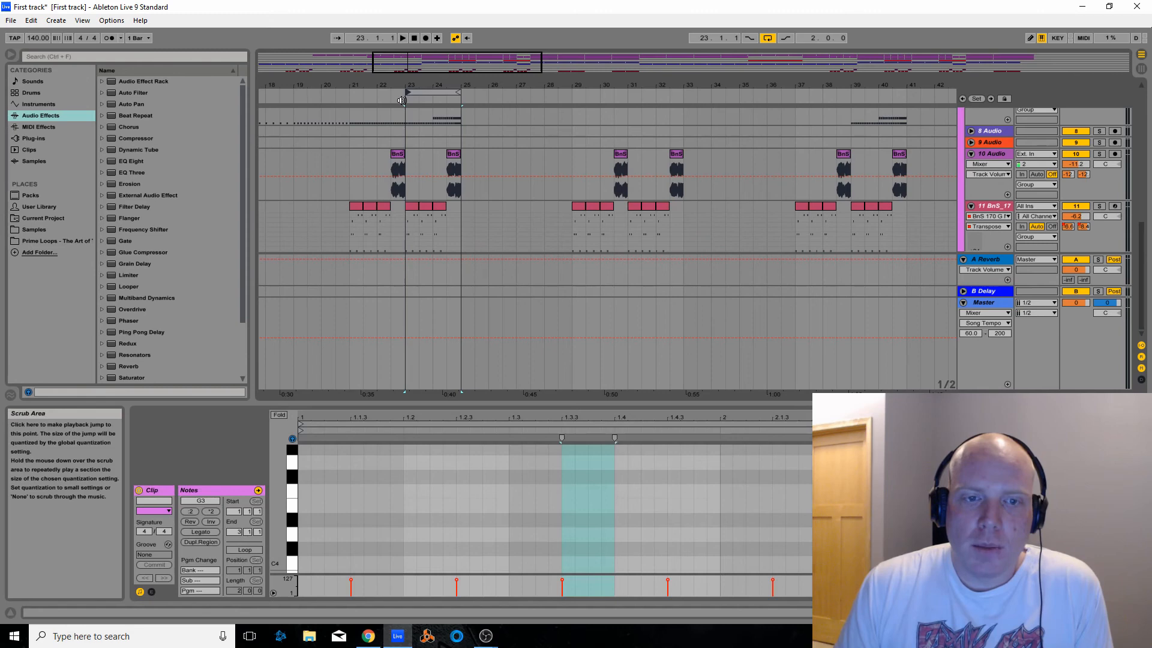
Play the full mix of the loop from bar 23 and stop playback
{"action": "left_click", "coordinate": [402, 100]}
{"action": "mouse_move", "coordinate": [461, 92]}
{"action": "left_mouse_down"}
{"action": "mouse_move", "coordinate": [445, 92]}
{"action": "mouse_move", "coordinate": [460, 92]}
{"action": "left_mouse_up"}
{"action": "left_click", "coordinate": [414, 38]}
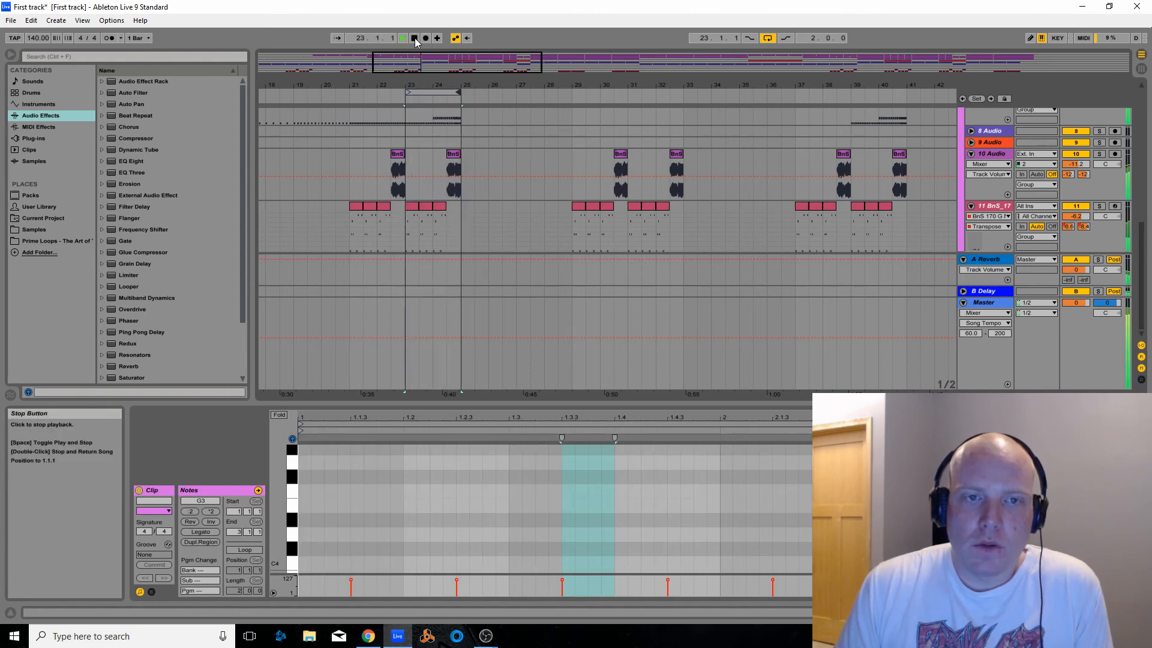
Examine the notes of the track 11 BnS clip at bar 23 in an enlarged editor, and view its sliced sample device
{"action": "left_click", "coordinate": [413, 211]}
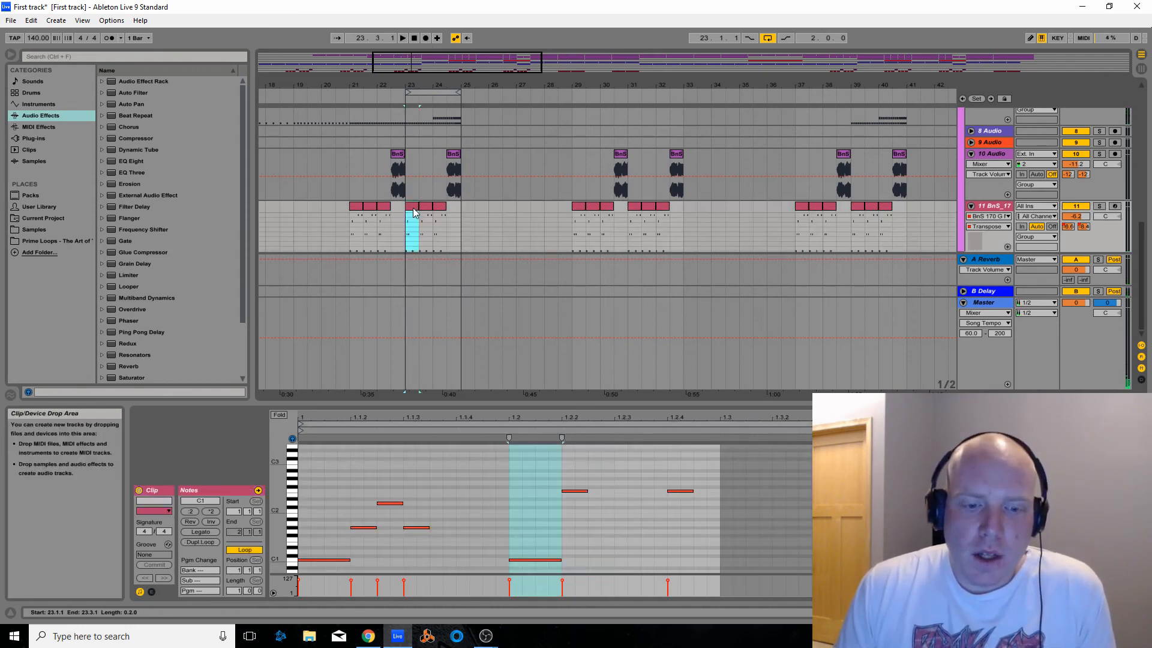
{"action": "left_click_drag", "start_coordinate": [472, 403], "coordinate": [481, 322]}
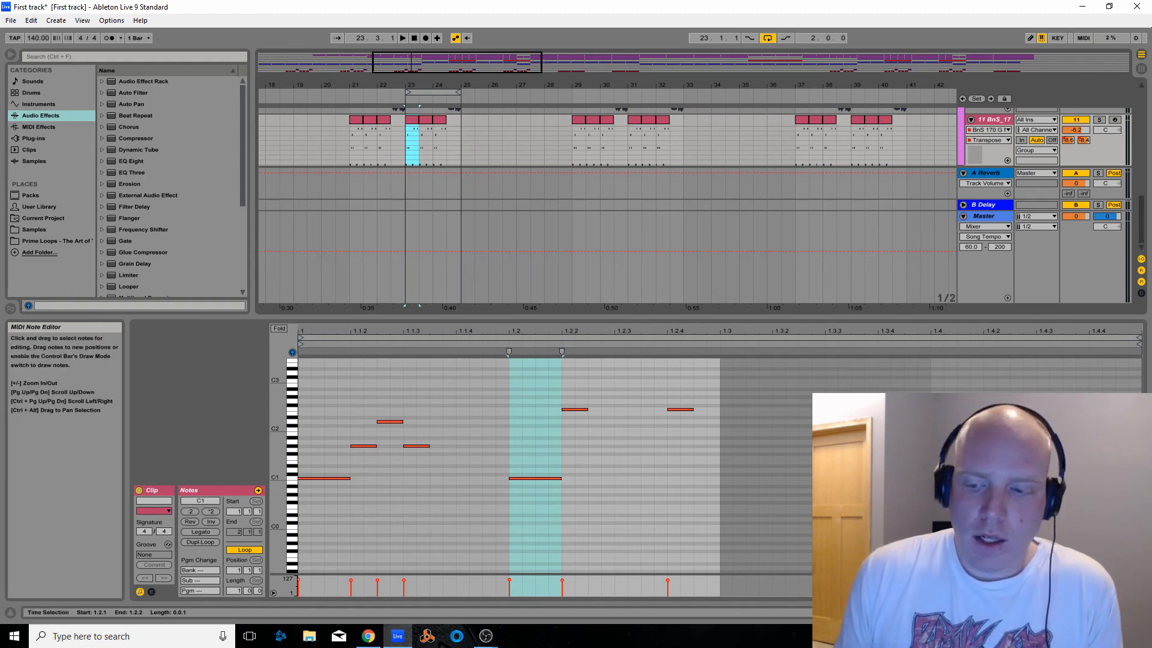
{"action": "key", "text": "shift+Tab"}
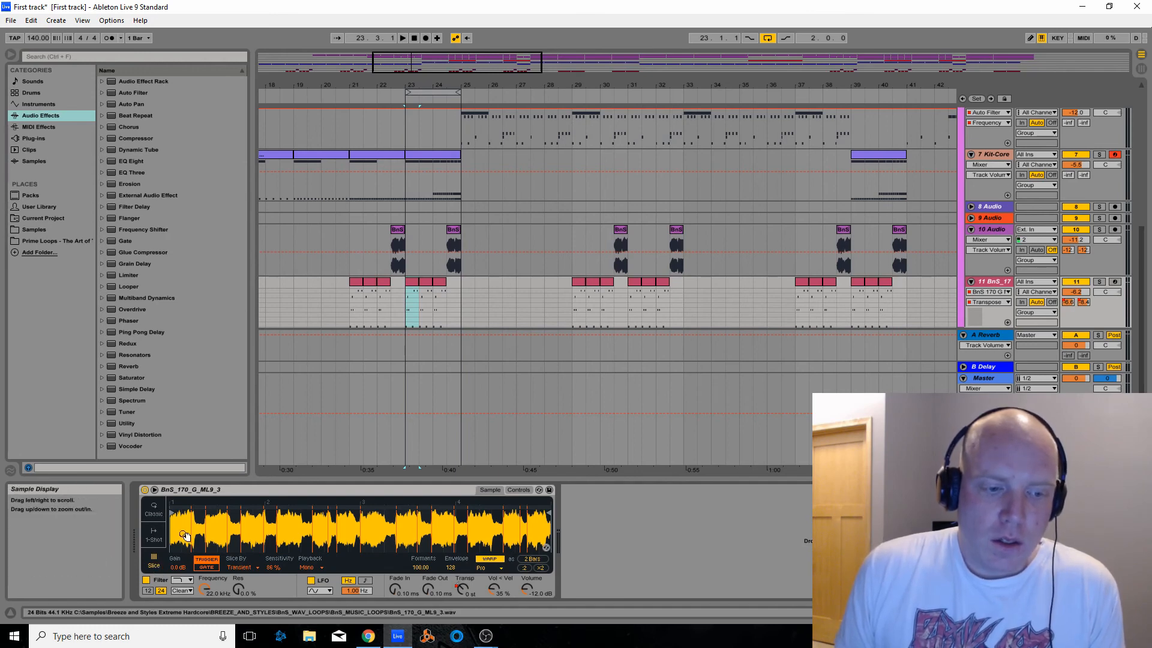
Audition the sample slices on the piano roll keys from C1 upward, and replay the two-bar loop from bar 23
{"action": "left_click", "coordinate": [412, 282]}
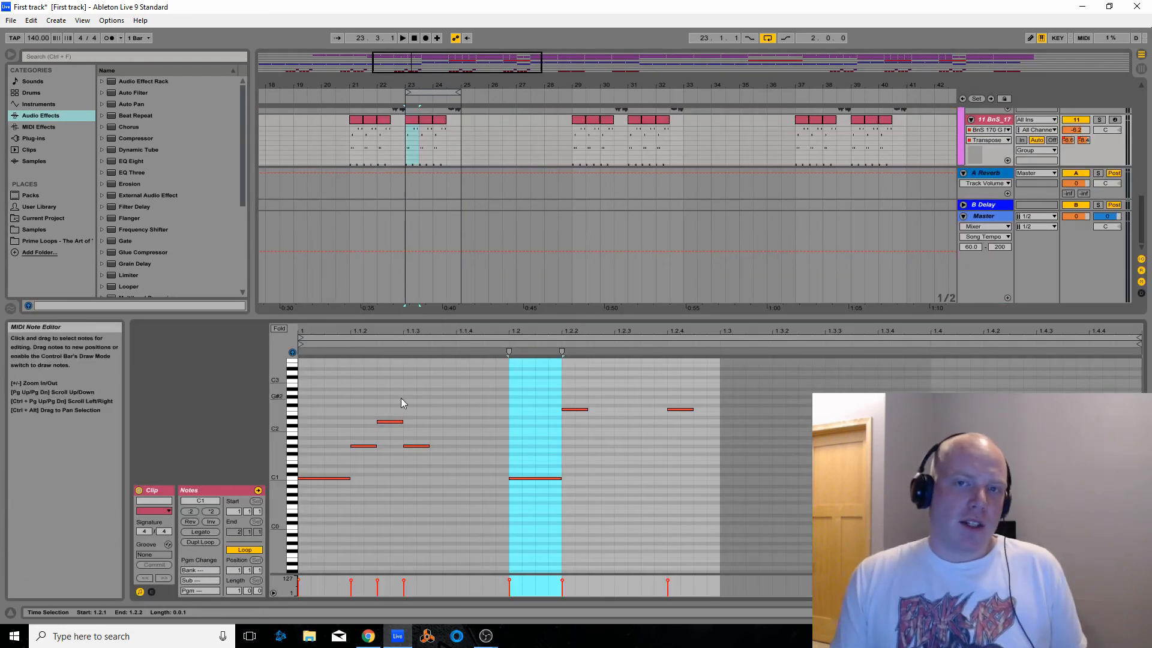
{"action": "left_click", "coordinate": [292, 480]}
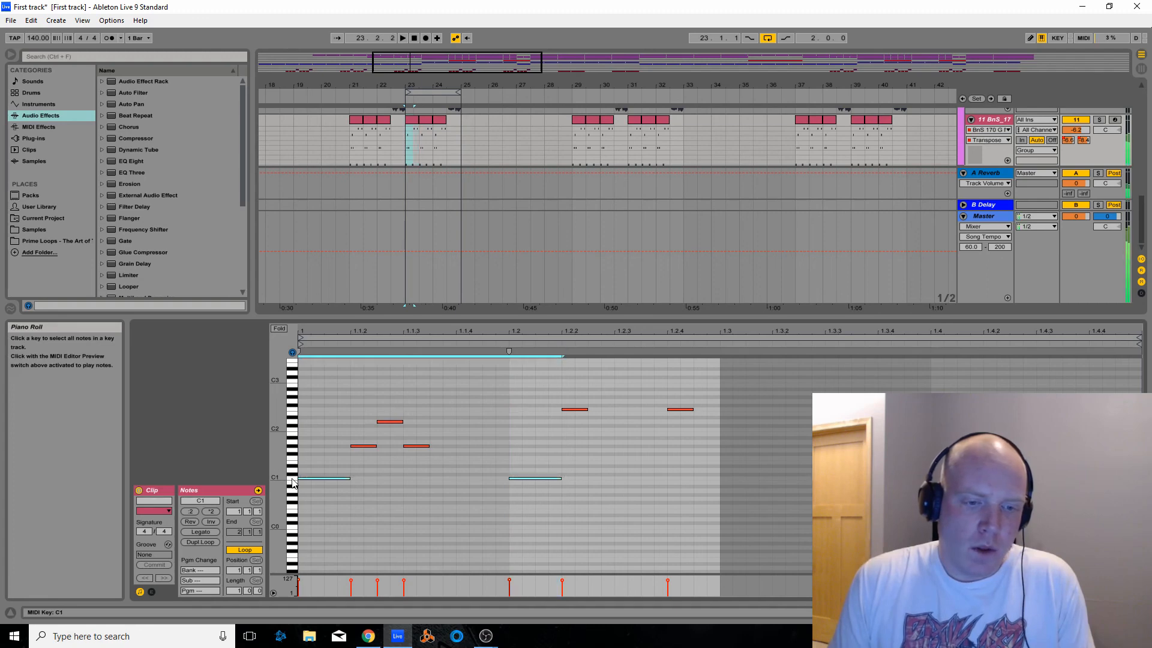
{"action": "left_click", "coordinate": [294, 447]}
{"action": "left_click", "coordinate": [295, 430]}
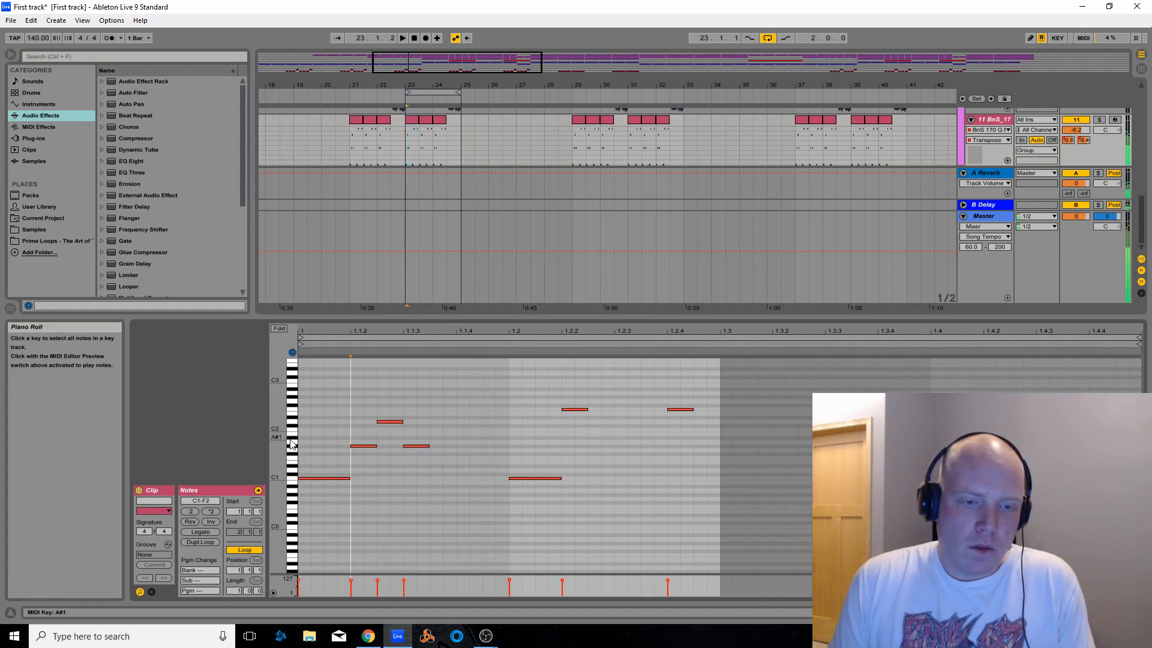
{"action": "left_click", "coordinate": [292, 446]}
{"action": "left_click", "coordinate": [292, 458]}
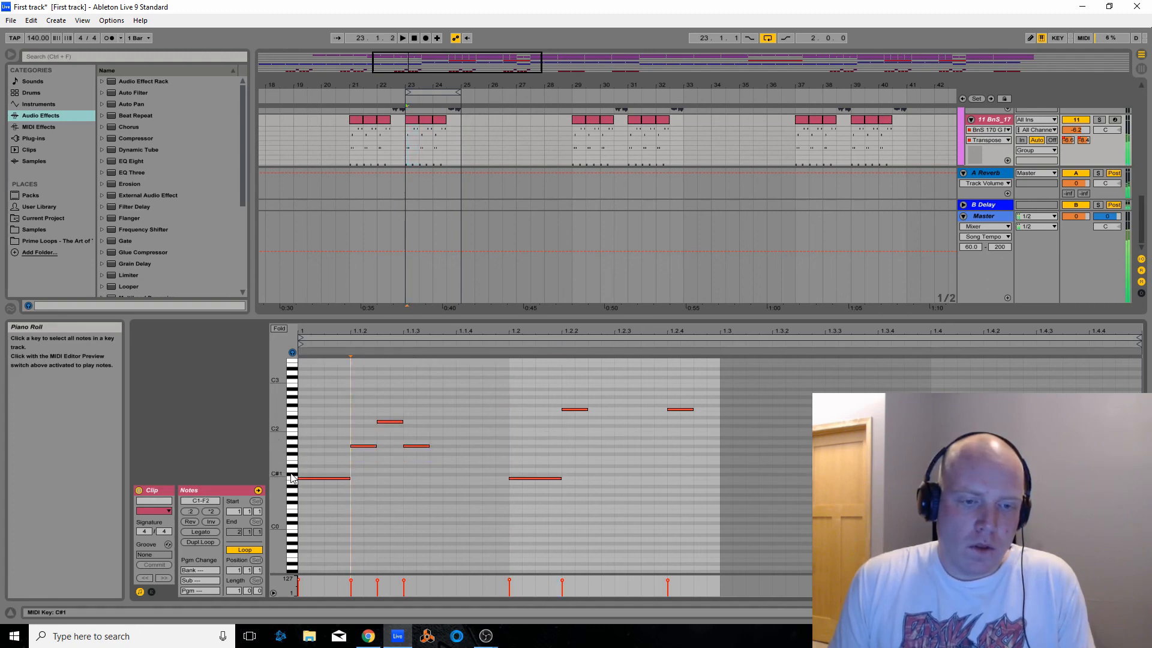
{"action": "left_click", "coordinate": [404, 99]}
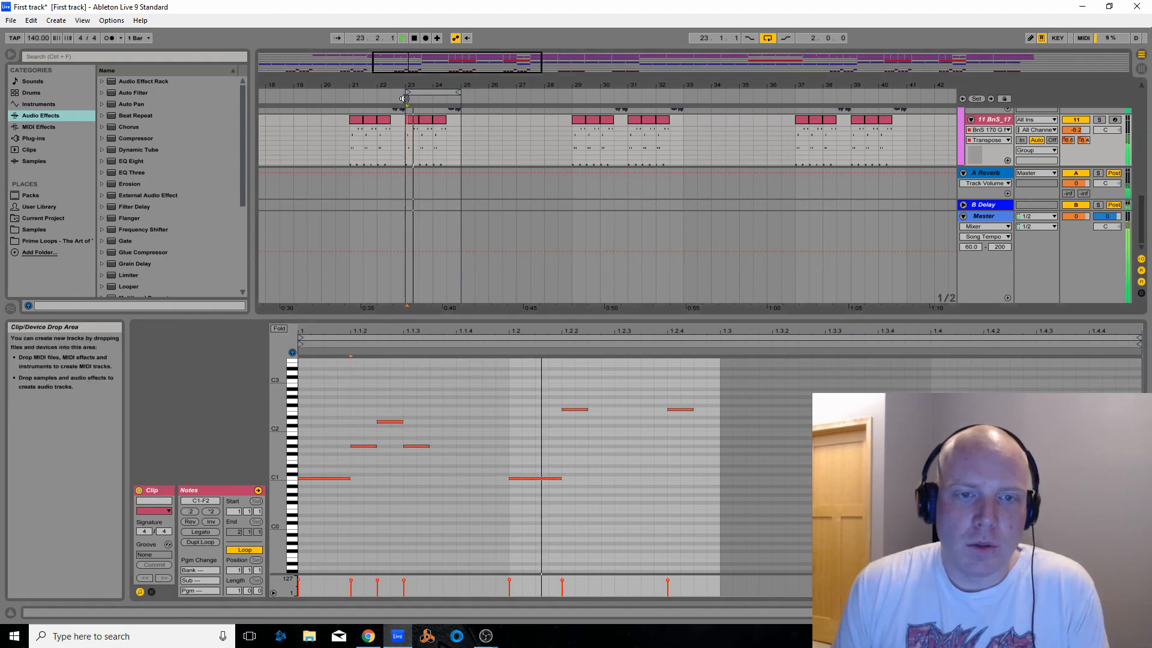
{"action": "left_click", "coordinate": [415, 38]}
Move the two-bar loop to start at 25.3.1 and collapse the note editor to enlarge the arrangement
{"action": "left_click_drag", "start_coordinate": [423, 90], "coordinate": [473, 79]}
{"action": "left_click_drag", "start_coordinate": [404, 68], "coordinate": [406, 69]}
{"action": "left_click_drag", "start_coordinate": [467, 93], "coordinate": [594, 101]}
{"action": "scroll", "coordinate": [610, 168], "scroll_direction": "up", "scroll_amount": 4}
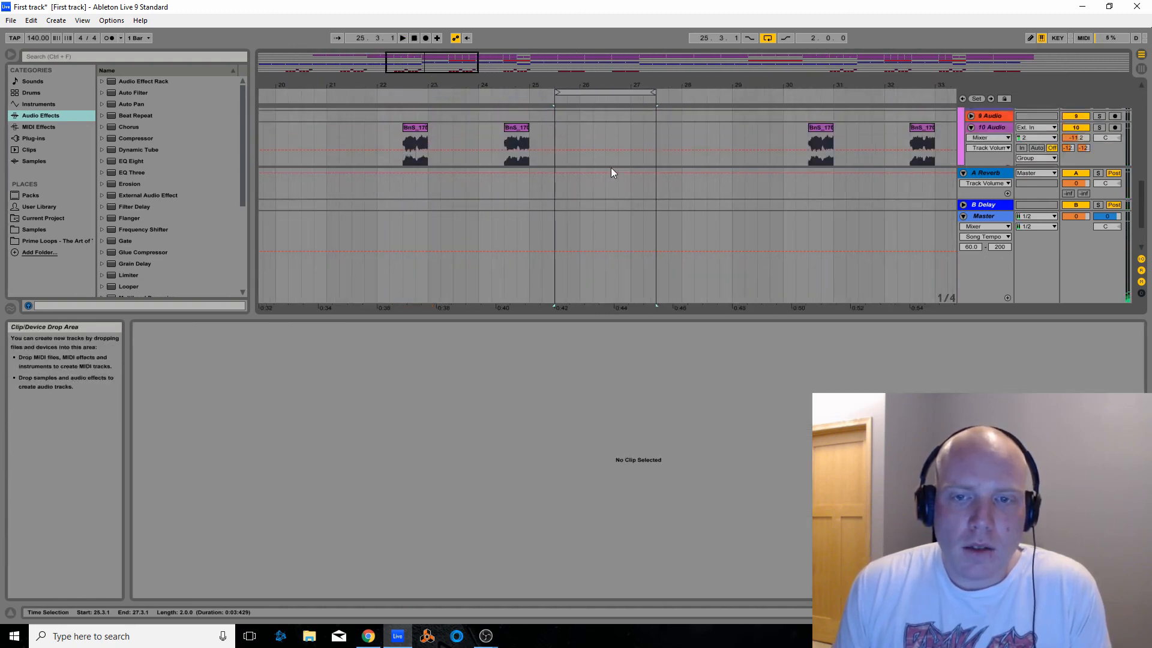
{"action": "left_click_drag", "start_coordinate": [646, 319], "coordinate": [644, 580]}
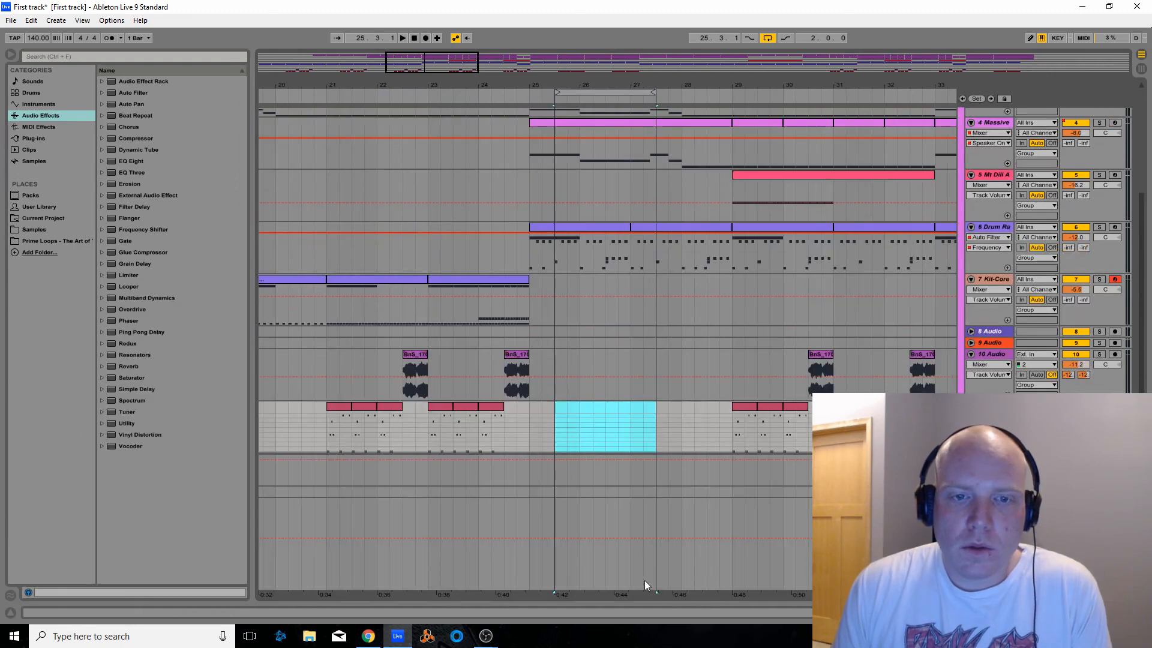
{"action": "left_click_drag", "start_coordinate": [539, 76], "coordinate": [384, 60]}
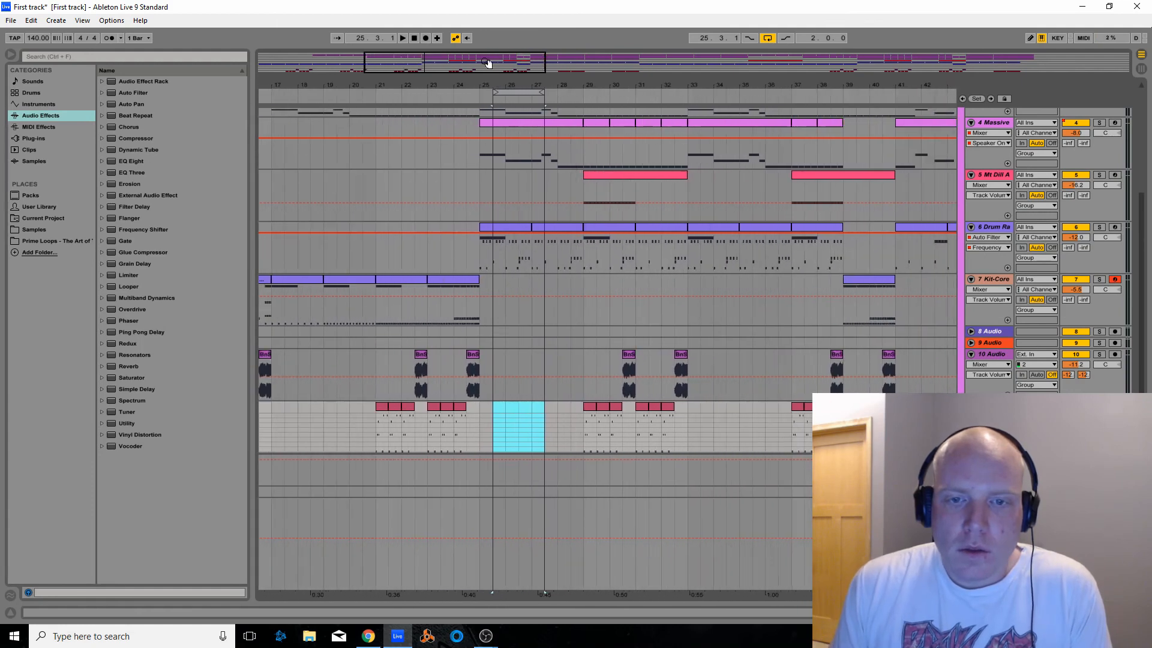
{"action": "scroll", "coordinate": [570, 222], "scroll_direction": "up", "scroll_amount": 4}
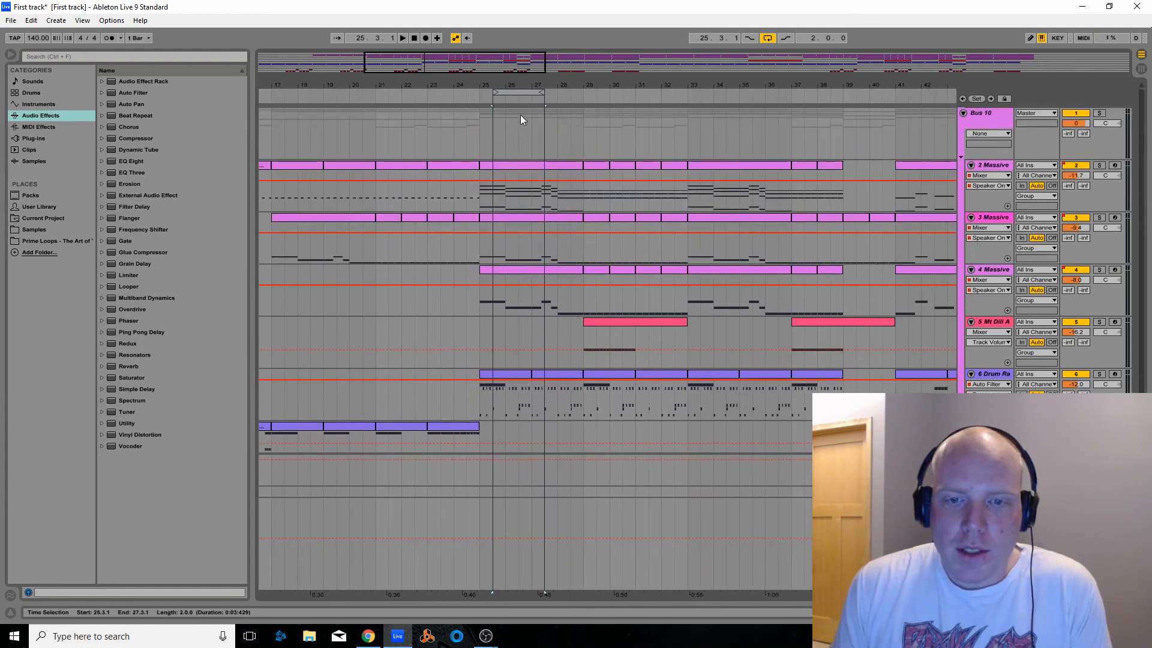
Set the loop to eight bars from bar 41 to bar 49, and play it before stopping
{"action": "left_click_drag", "start_coordinate": [517, 93], "coordinate": [894, 92]}
{"action": "left_click_drag", "start_coordinate": [667, 90], "coordinate": [755, 61]}
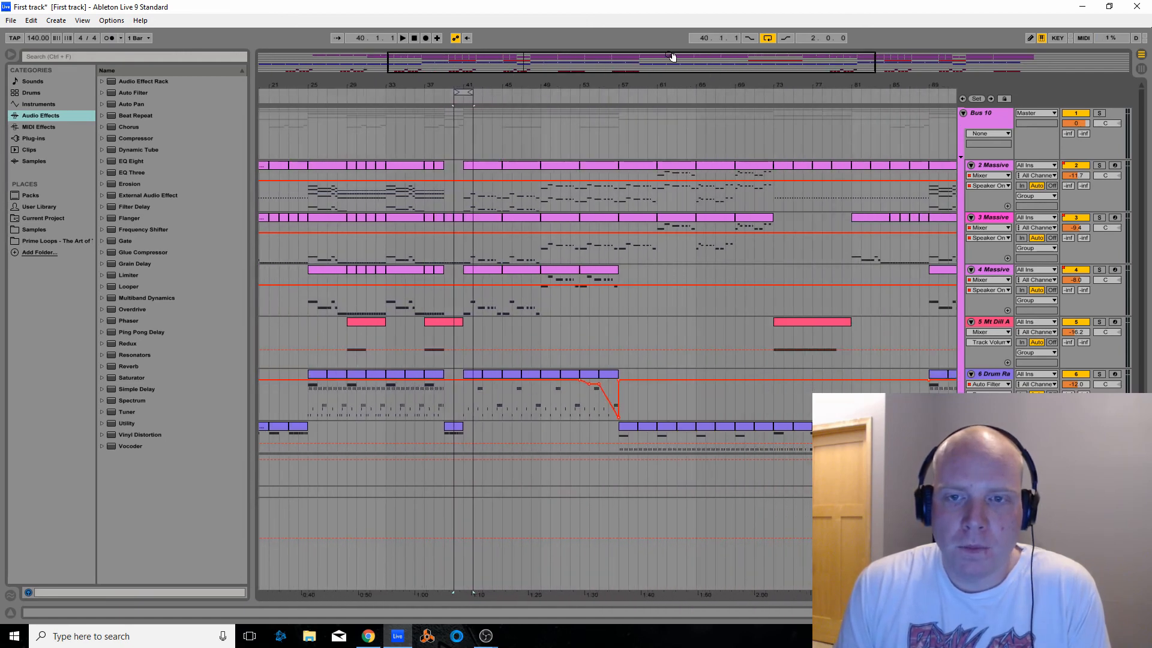
{"action": "left_click_drag", "start_coordinate": [673, 57], "coordinate": [741, 73]}
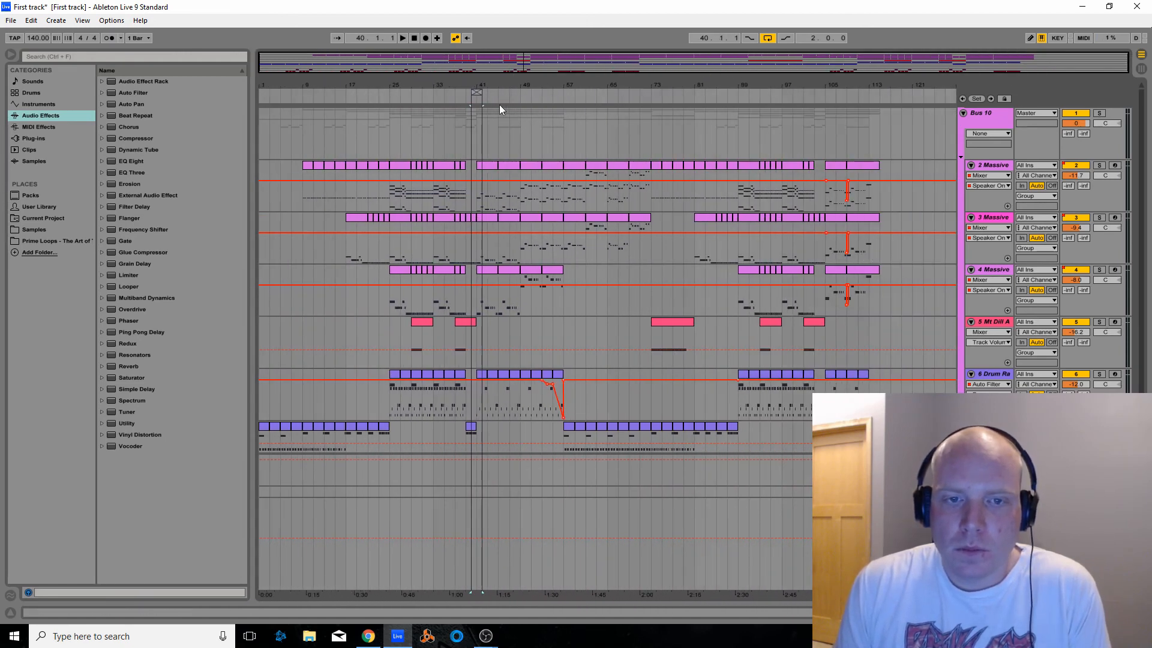
{"action": "left_click_drag", "start_coordinate": [476, 92], "coordinate": [821, 137]}
{"action": "left_click", "coordinate": [472, 98]}
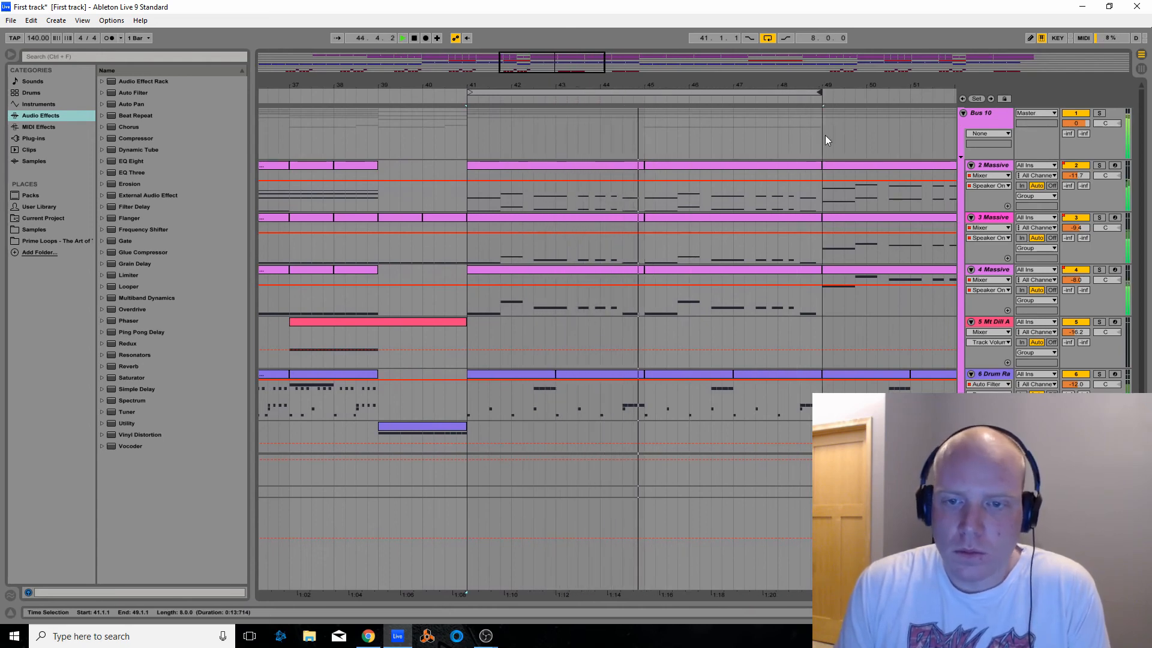
{"action": "left_click", "coordinate": [414, 38]}
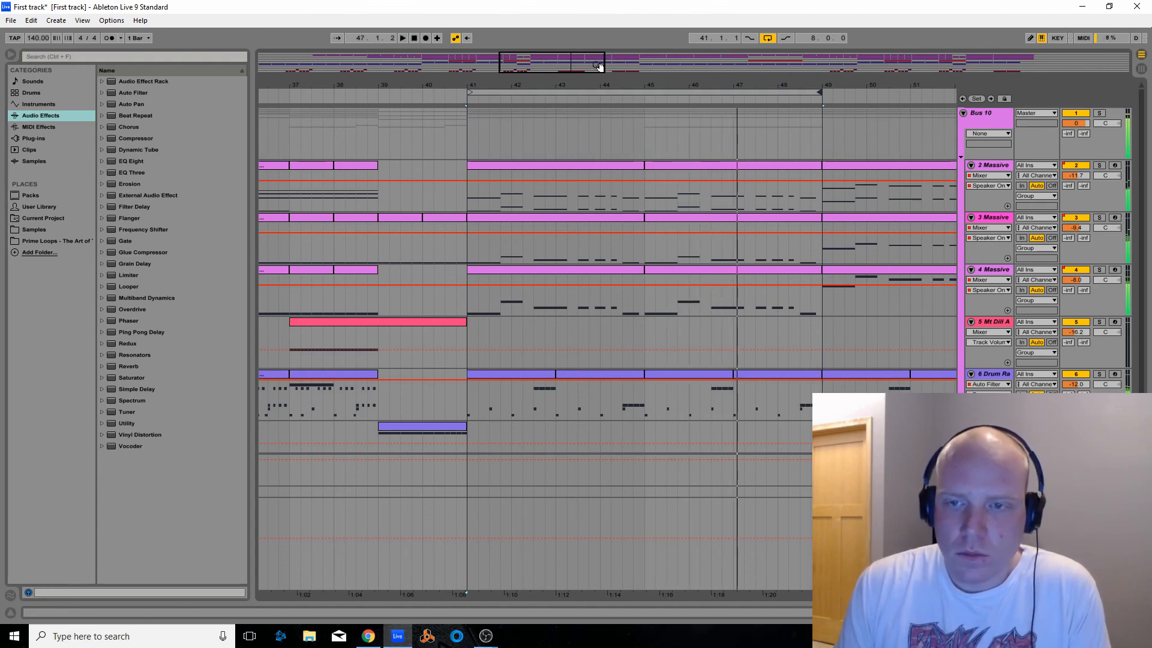
Shorten the loop to four bars from bar 41 to bar 45 and select that time range across all tracks
{"action": "left_click_drag", "start_coordinate": [819, 95], "coordinate": [641, 94]}
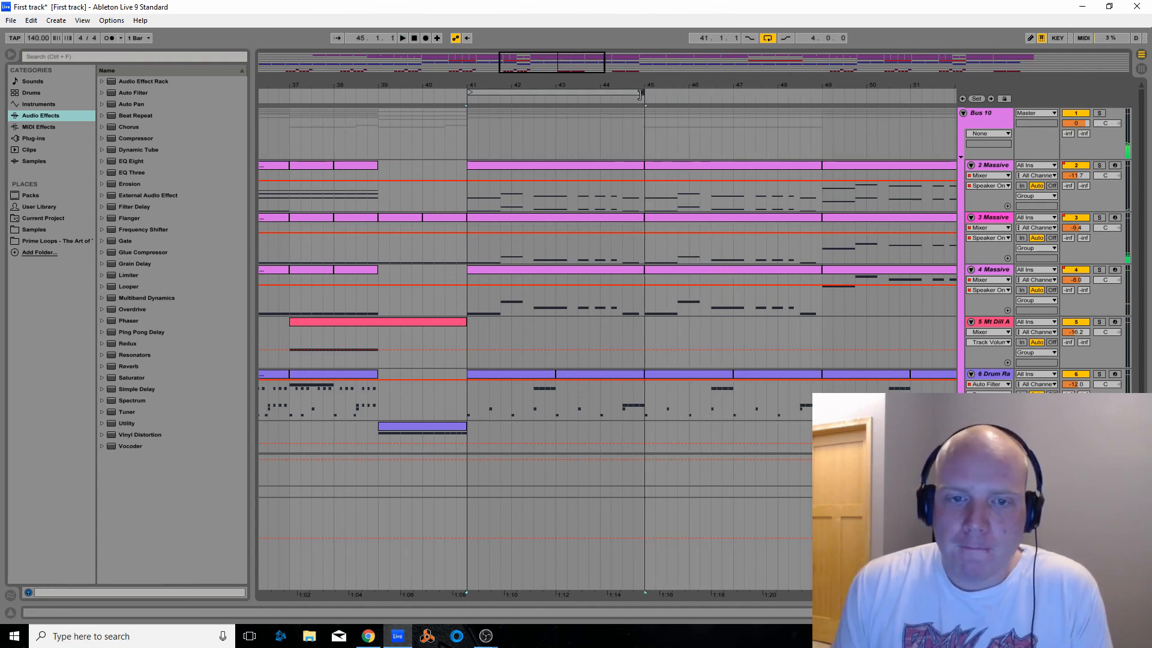
{"action": "left_click", "coordinate": [476, 90]}
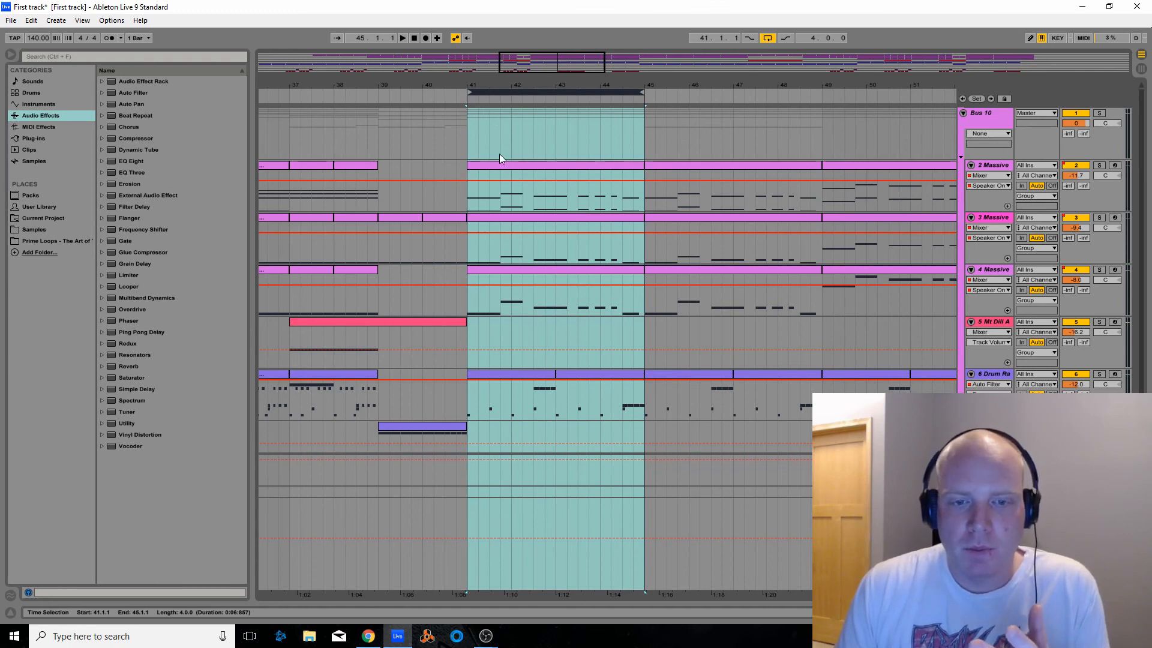
{"action": "scroll", "coordinate": [529, 243], "scroll_direction": "down", "scroll_amount": 3}
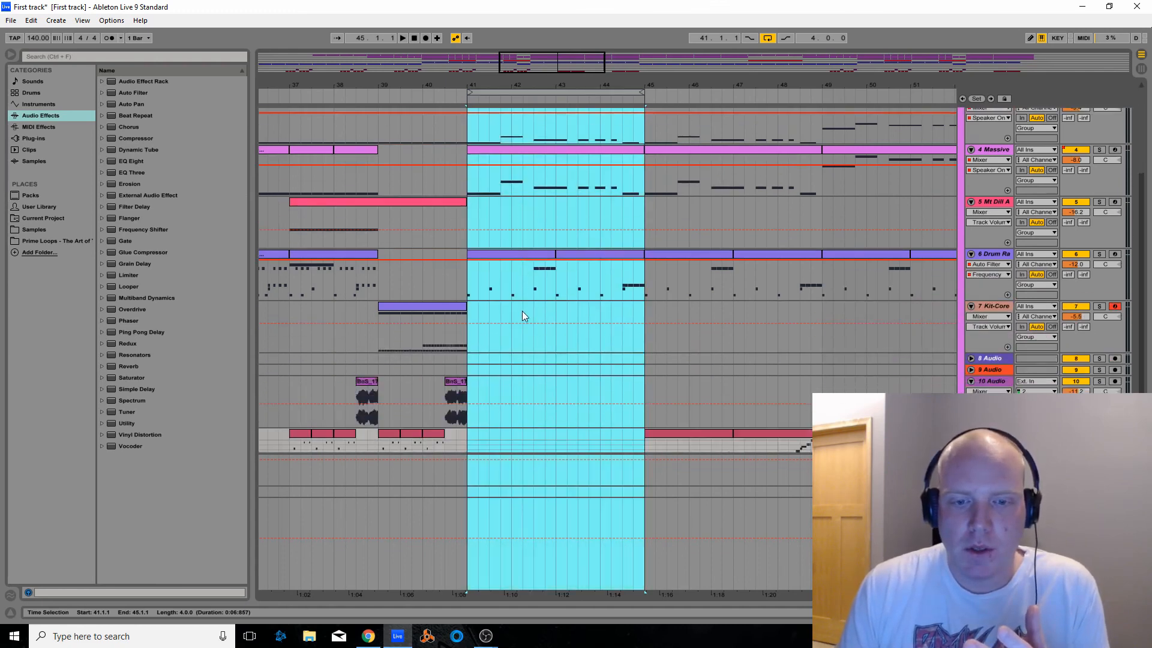
{"action": "scroll", "coordinate": [523, 323], "scroll_direction": "up", "scroll_amount": 3}
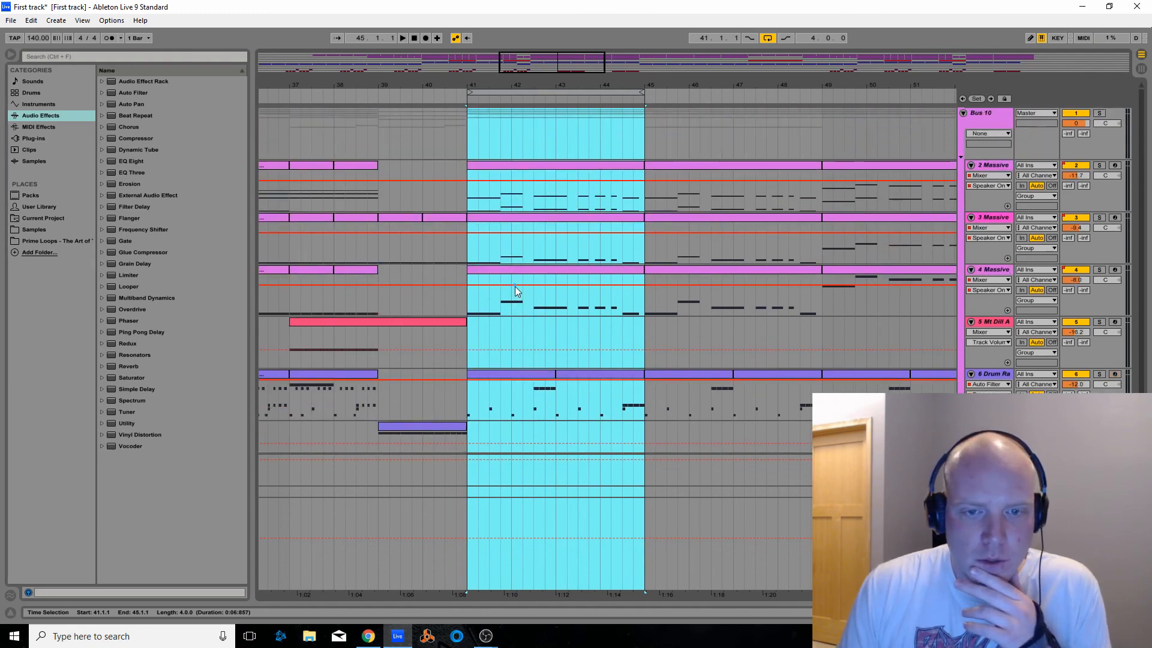
{"action": "scroll", "coordinate": [515, 287], "scroll_direction": "down", "scroll_amount": 1}
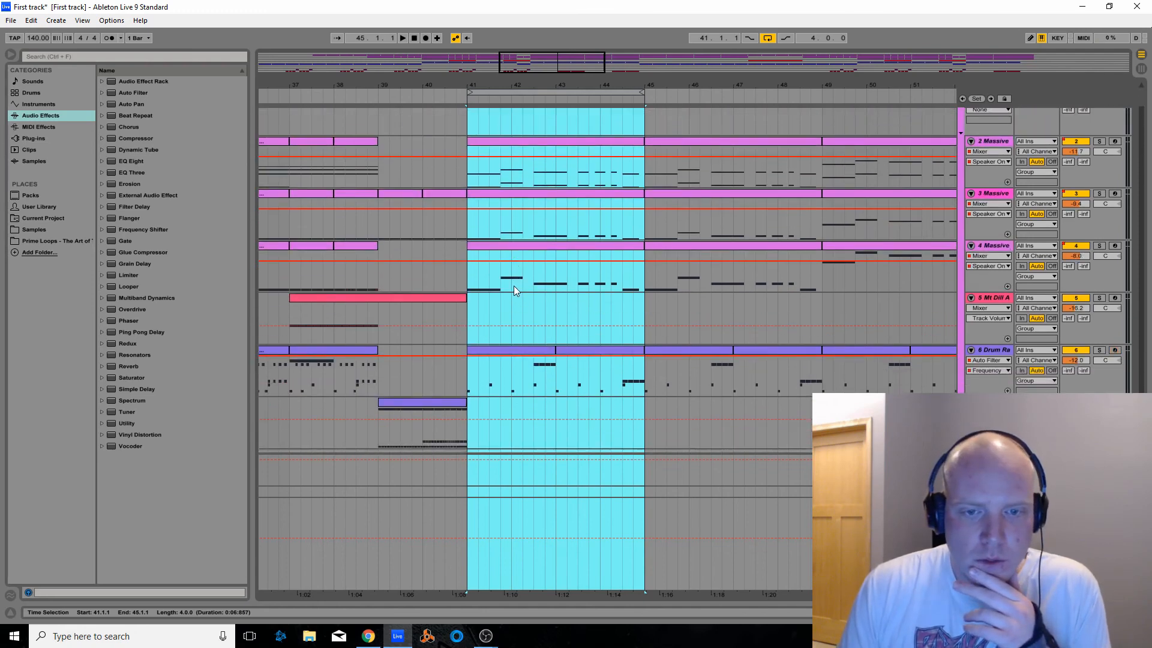
Listen briefly to the arrangement from bar 57 and again from bar 41, and stop playback
{"action": "left_click_drag", "start_coordinate": [526, 85], "coordinate": [475, 4]}
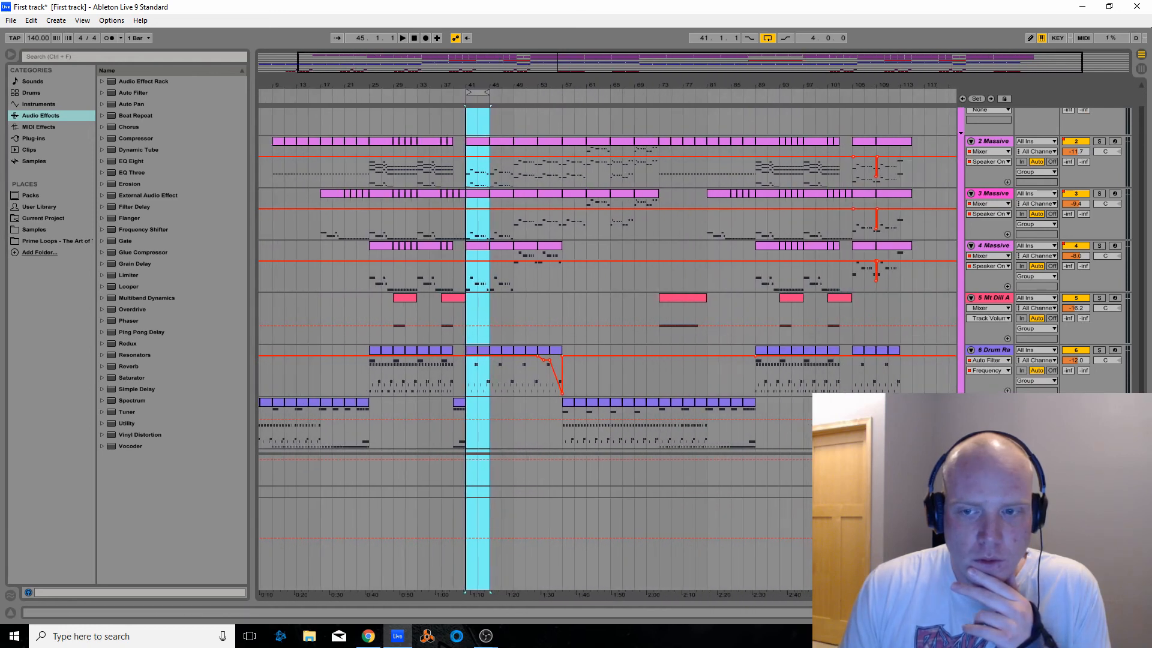
{"action": "left_click", "coordinate": [561, 94]}
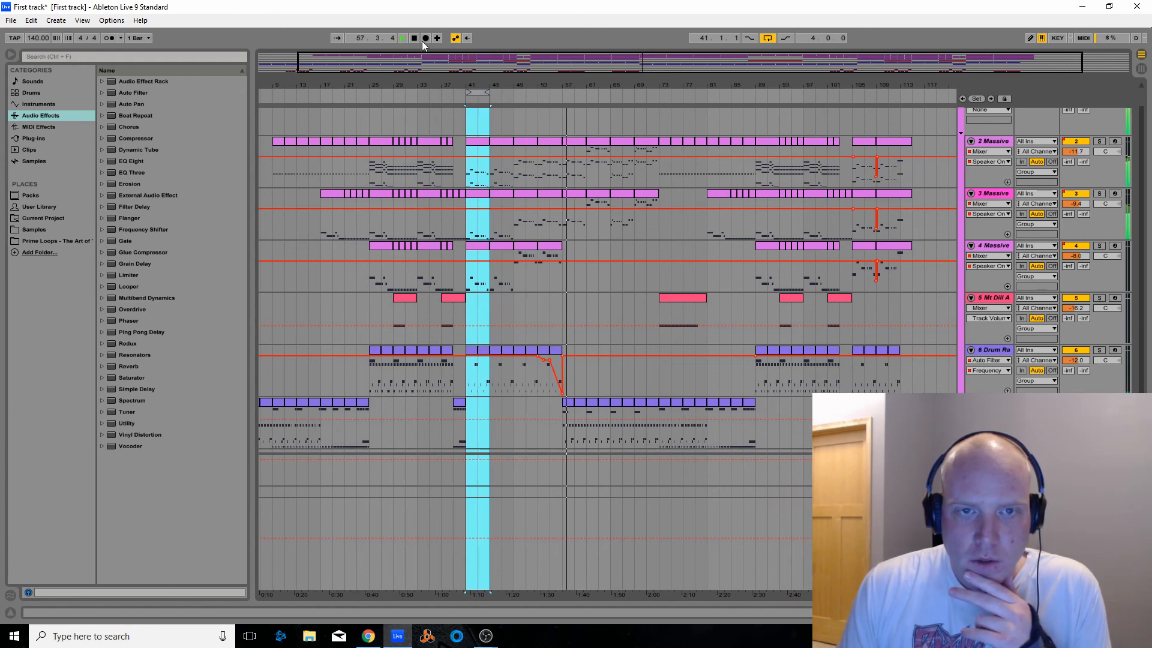
{"action": "left_click", "coordinate": [465, 98]}
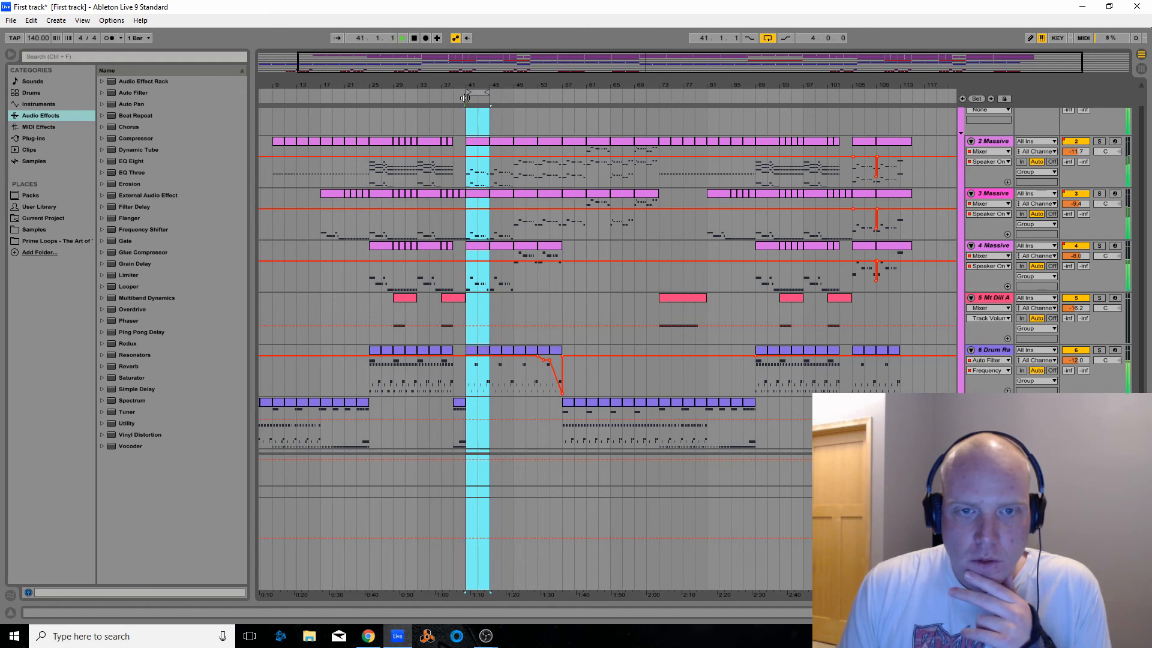
{"action": "left_click", "coordinate": [413, 38]}
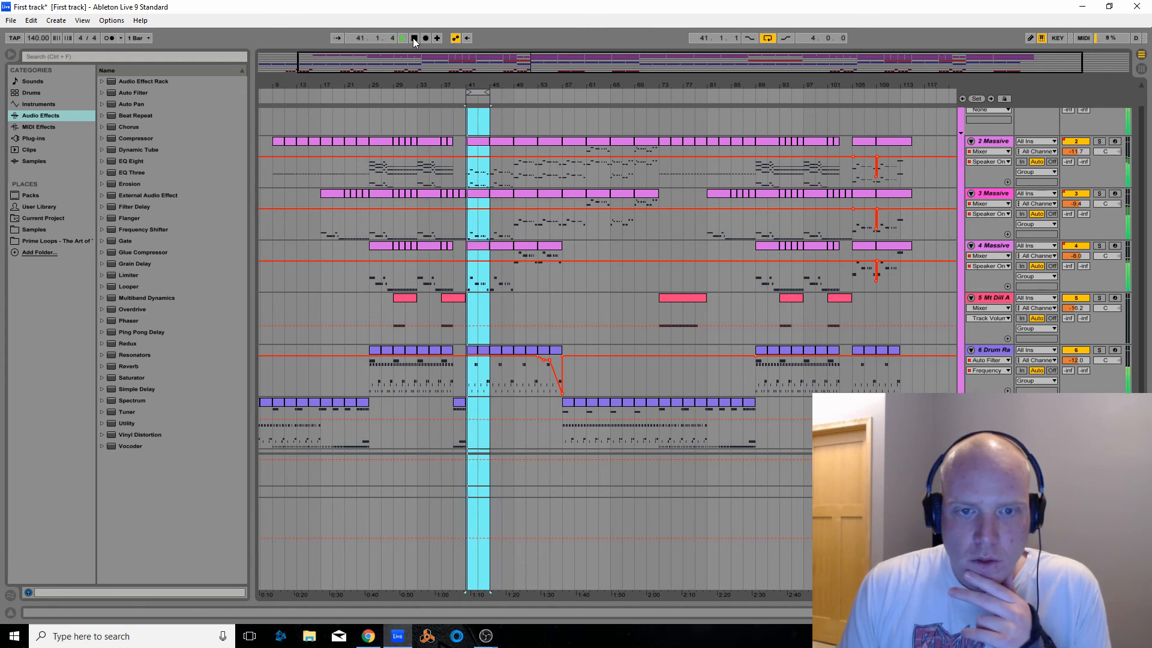
Solo the 3 Massive track, and inspect its clip at bar 41 and its device chain
{"action": "left_click", "coordinate": [1100, 194]}
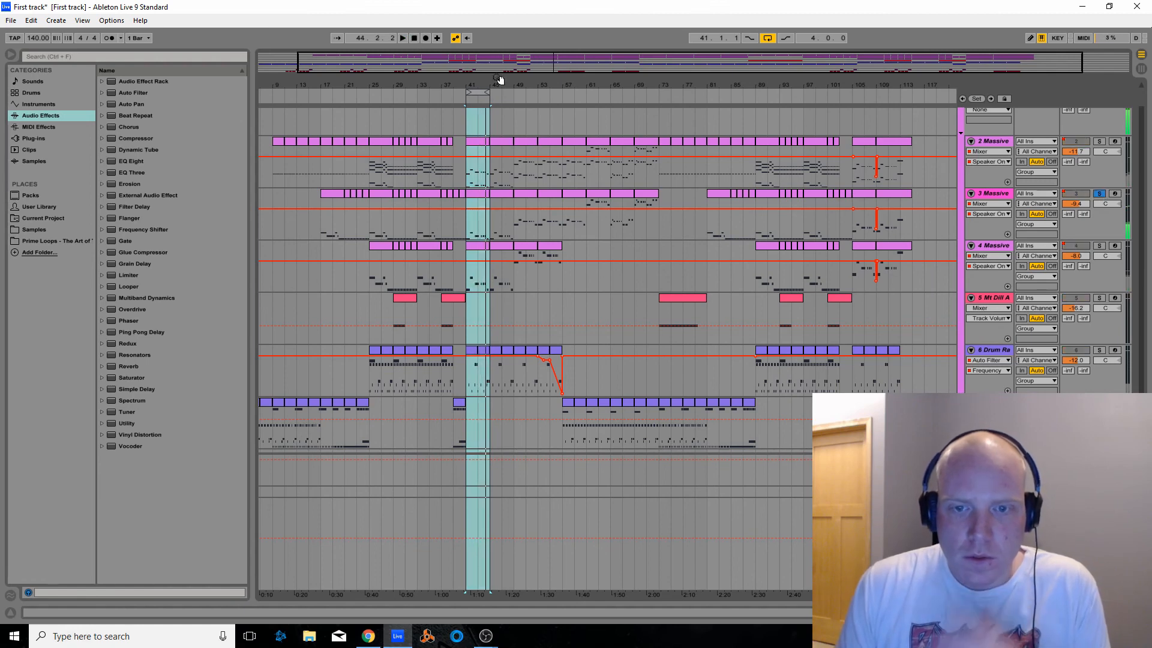
{"action": "left_click", "coordinate": [474, 195]}
{"action": "double_click", "coordinate": [473, 195]}
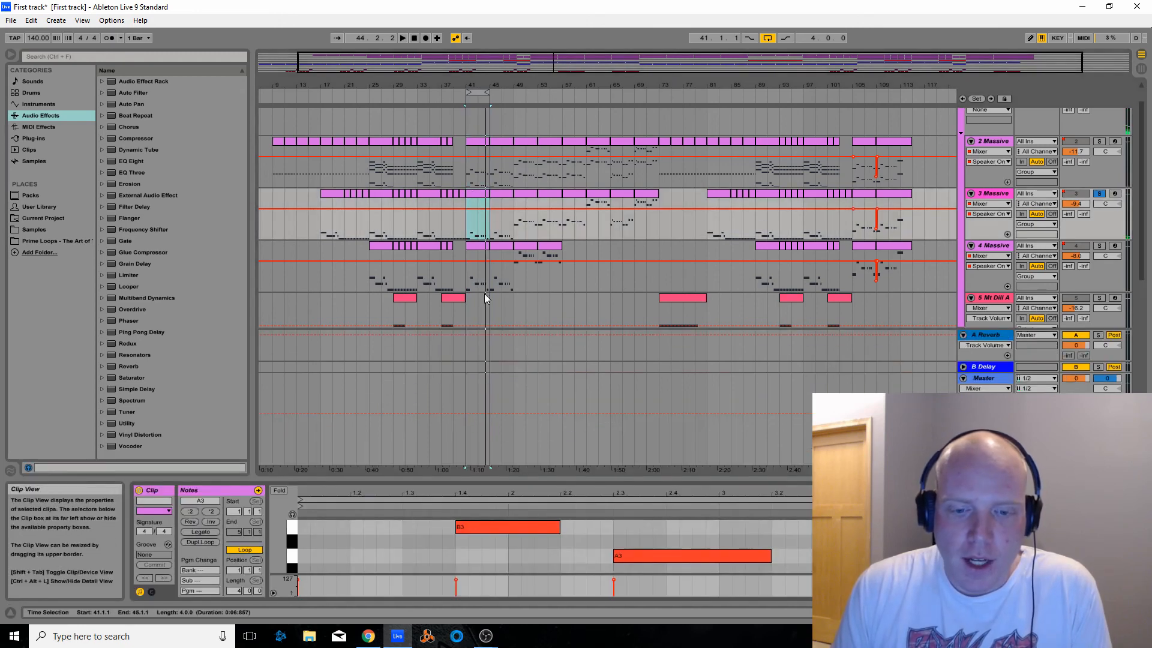
{"action": "left_click_drag", "start_coordinate": [535, 462], "coordinate": [538, 338]}
{"action": "left_click", "coordinate": [1089, 613]}
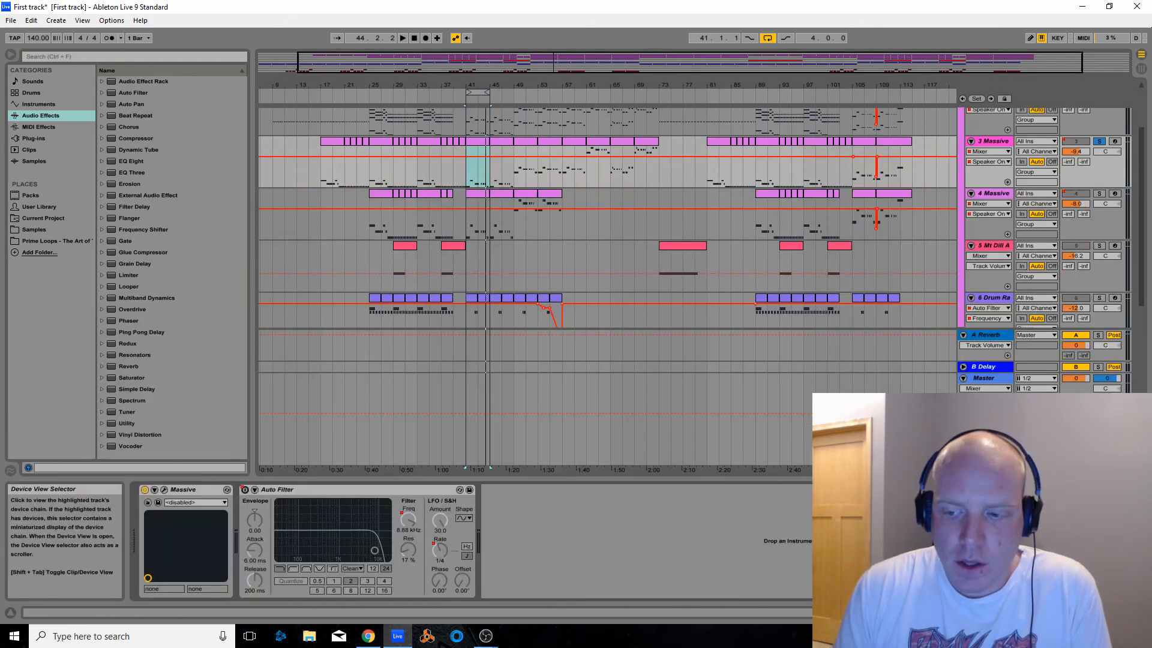
Open the Massive synth of the 3 Massive track, place its window below the clips, and play the soloed part from bar 41
{"action": "left_click", "coordinate": [164, 491]}
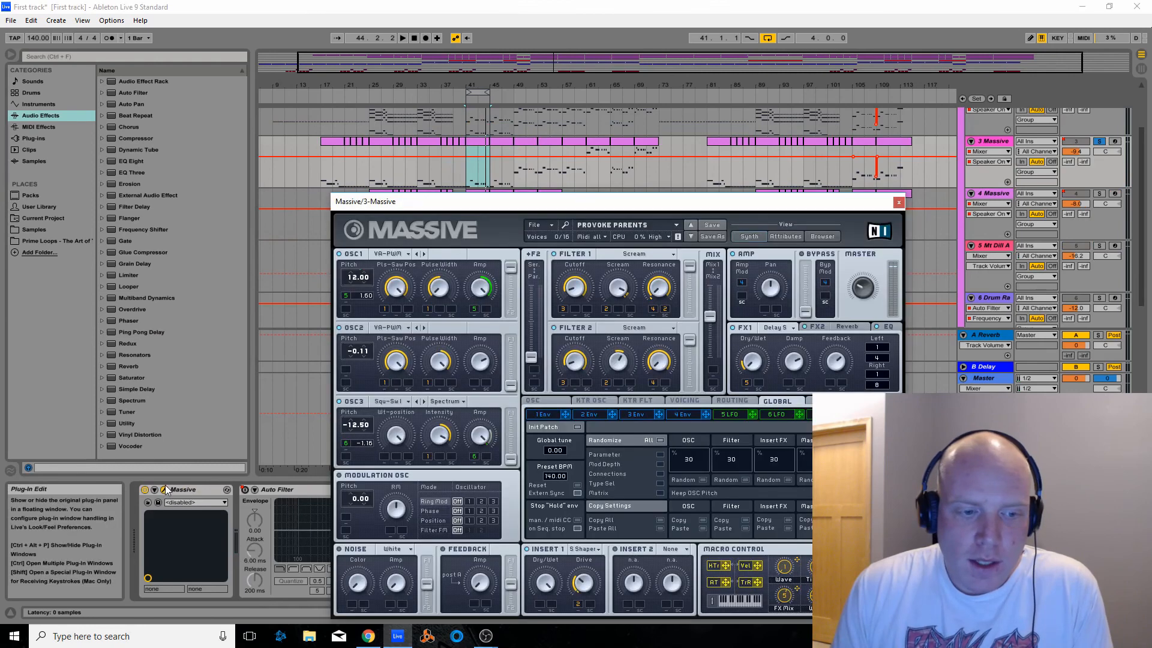
{"action": "left_click_drag", "start_coordinate": [497, 208], "coordinate": [454, 260]}
{"action": "left_click", "coordinate": [475, 92]}
{"action": "key", "text": "space"}
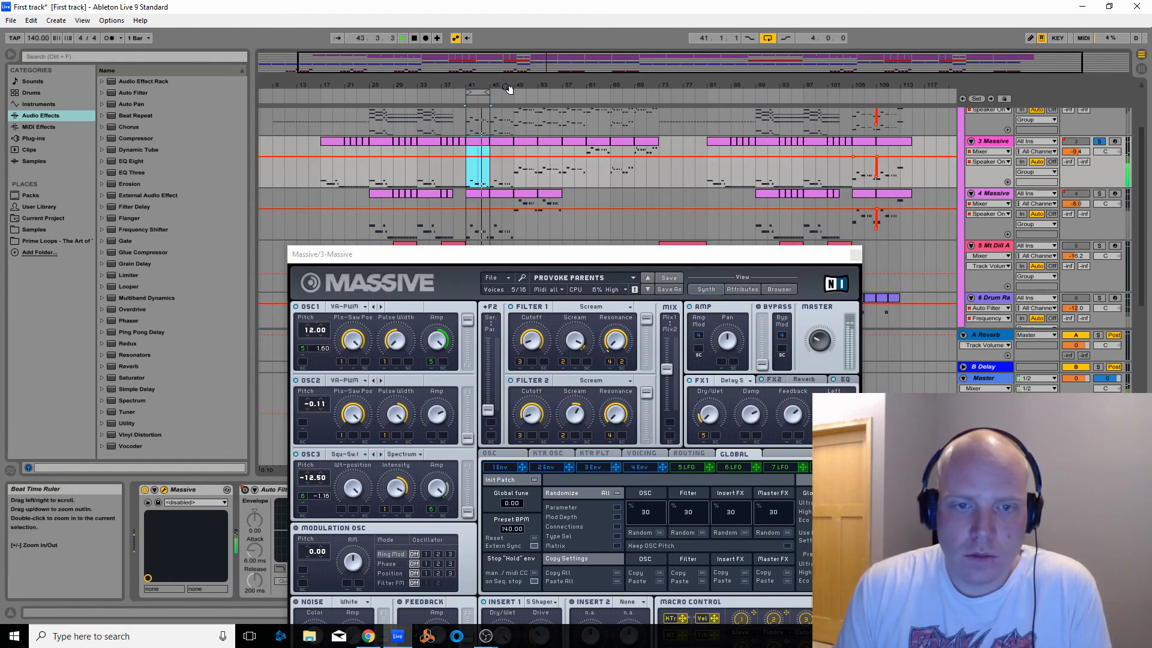
Move the four-bar loop to bar 61, and listen to the soloed 3 Massive part from about bars 55 and 49 before stopping
{"action": "left_click_drag", "start_coordinate": [487, 91], "coordinate": [604, 105]}
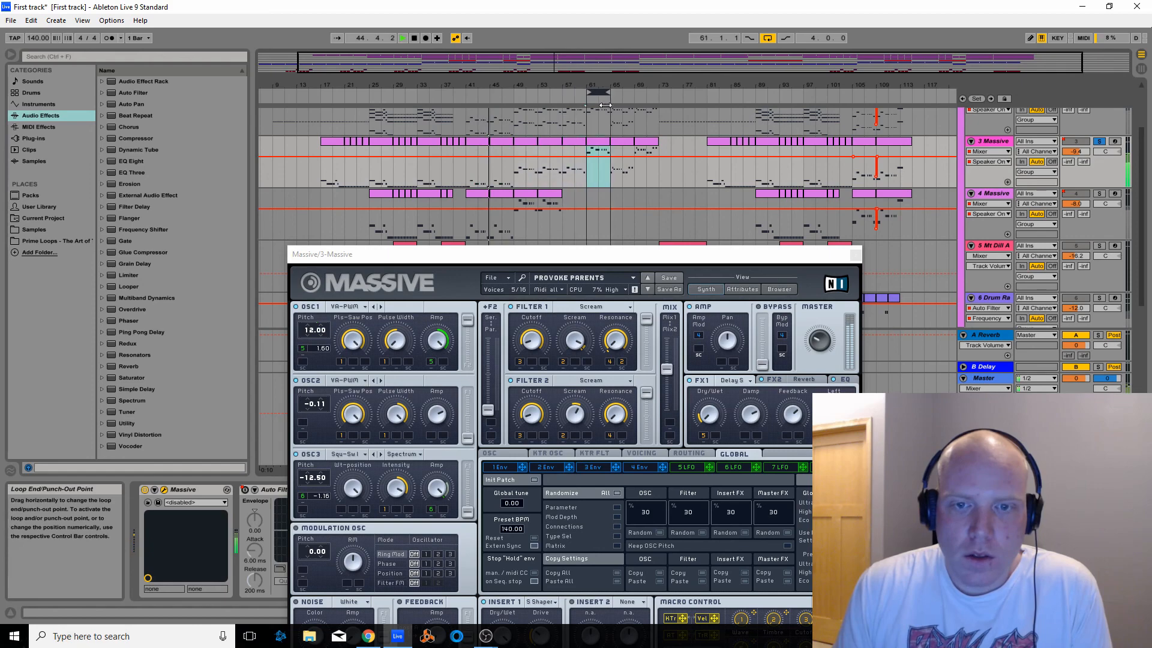
{"action": "left_click", "coordinate": [557, 98]}
{"action": "left_click", "coordinate": [414, 38]}
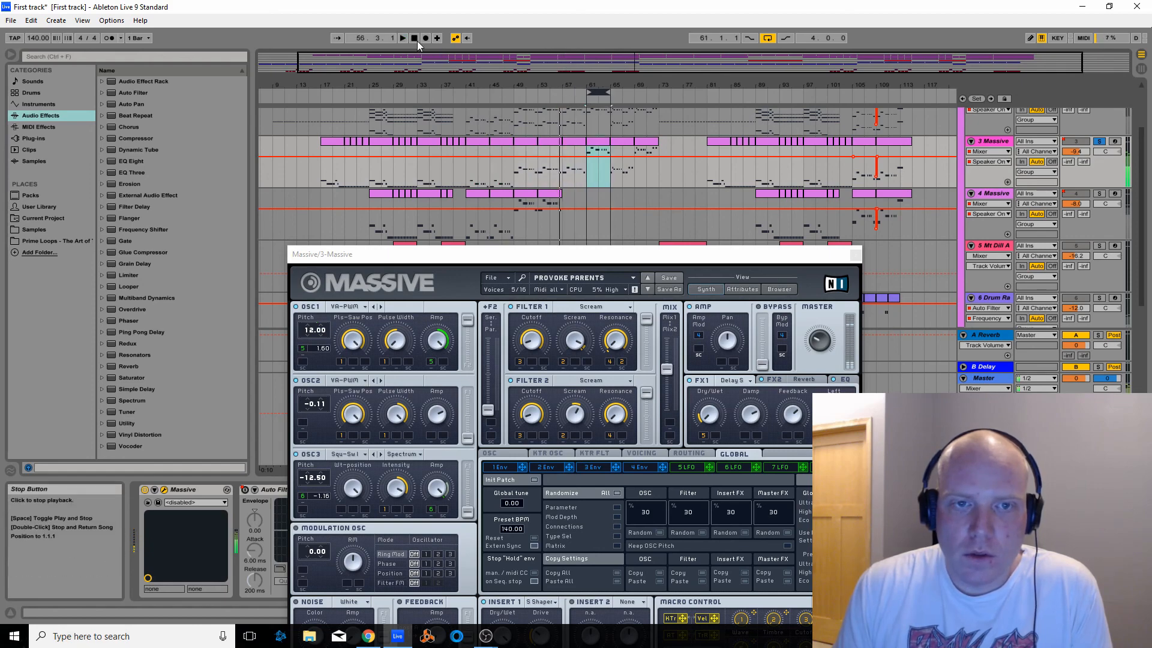
{"action": "left_click", "coordinate": [513, 93]}
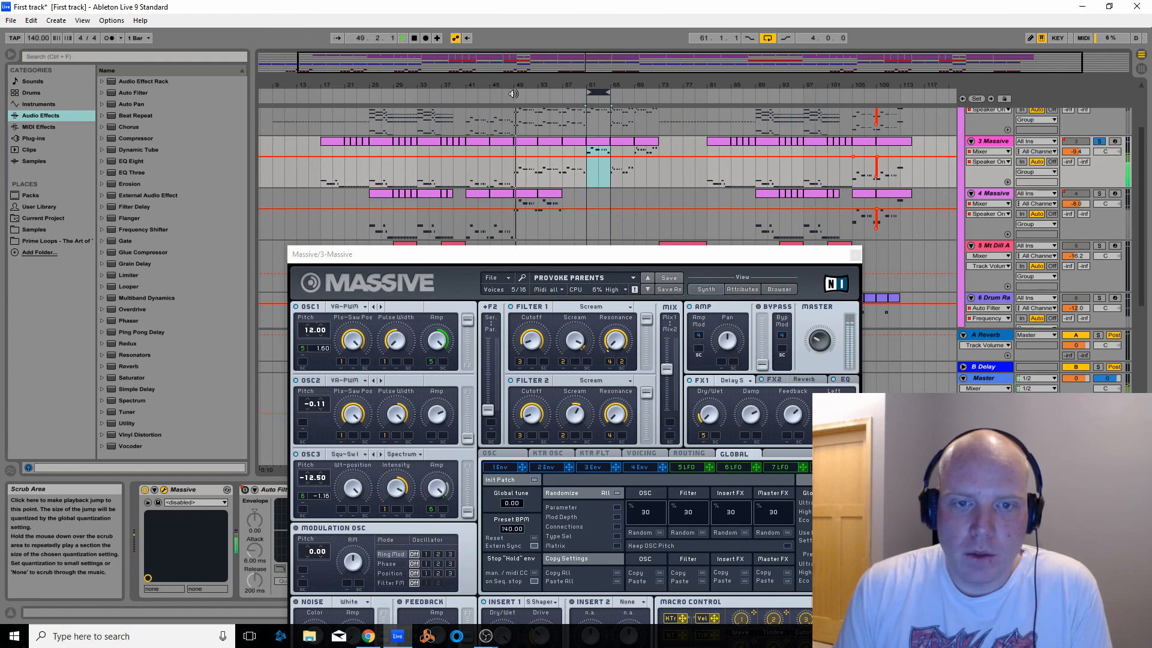
{"action": "left_click", "coordinate": [415, 38]}
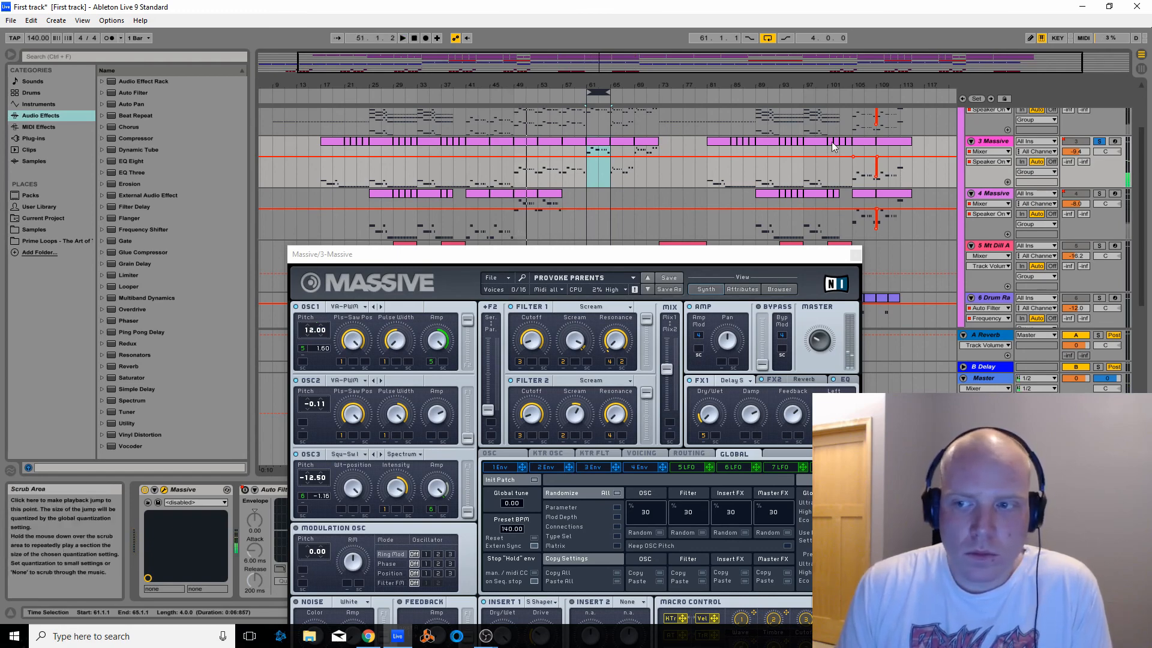
Unsolo 3 Massive to hear it in the mix, stop playback, and move the four-bar loop to bar 49
{"action": "left_click", "coordinate": [1098, 142]}
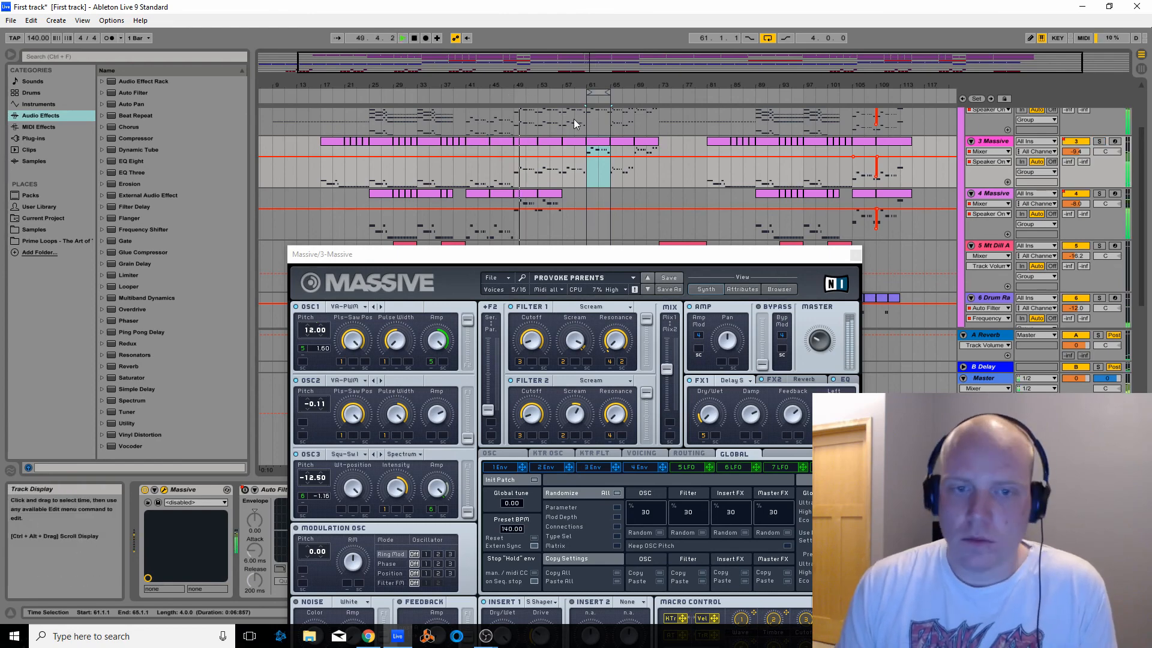
{"action": "left_click", "coordinate": [411, 37]}
{"action": "left_click_drag", "start_coordinate": [609, 91], "coordinate": [535, 92]}
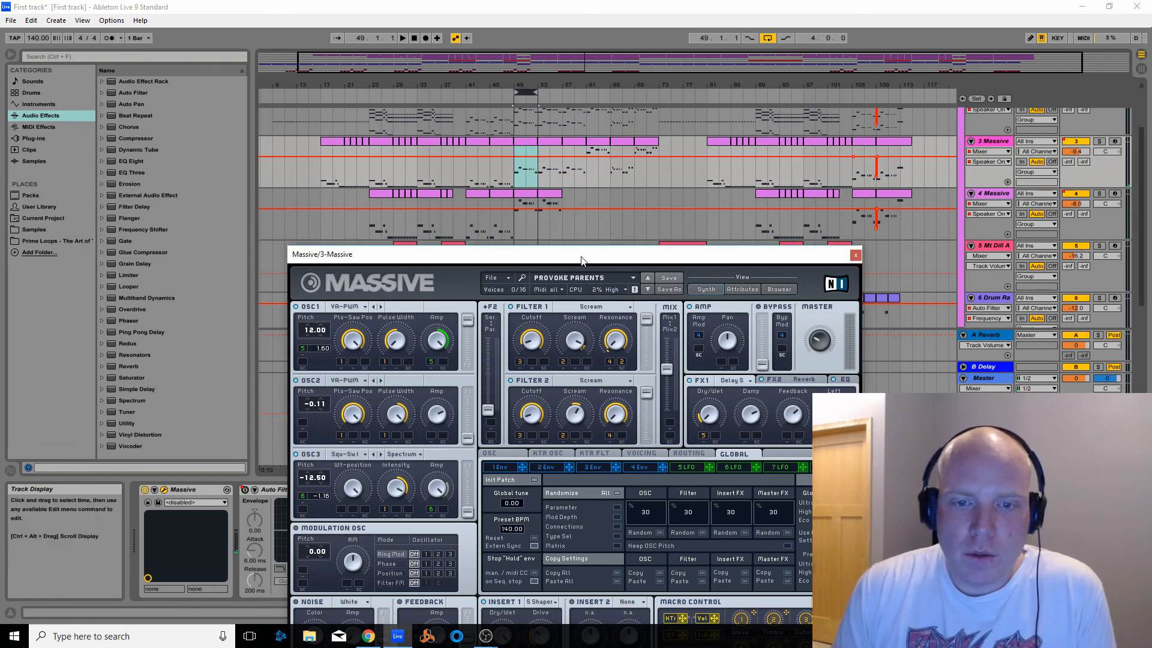
Move the synth window clear of the tracks and show the Massive MOD5-DEN automation on the 4 Massive track
{"action": "left_click_drag", "start_coordinate": [638, 254], "coordinate": [620, 303]}
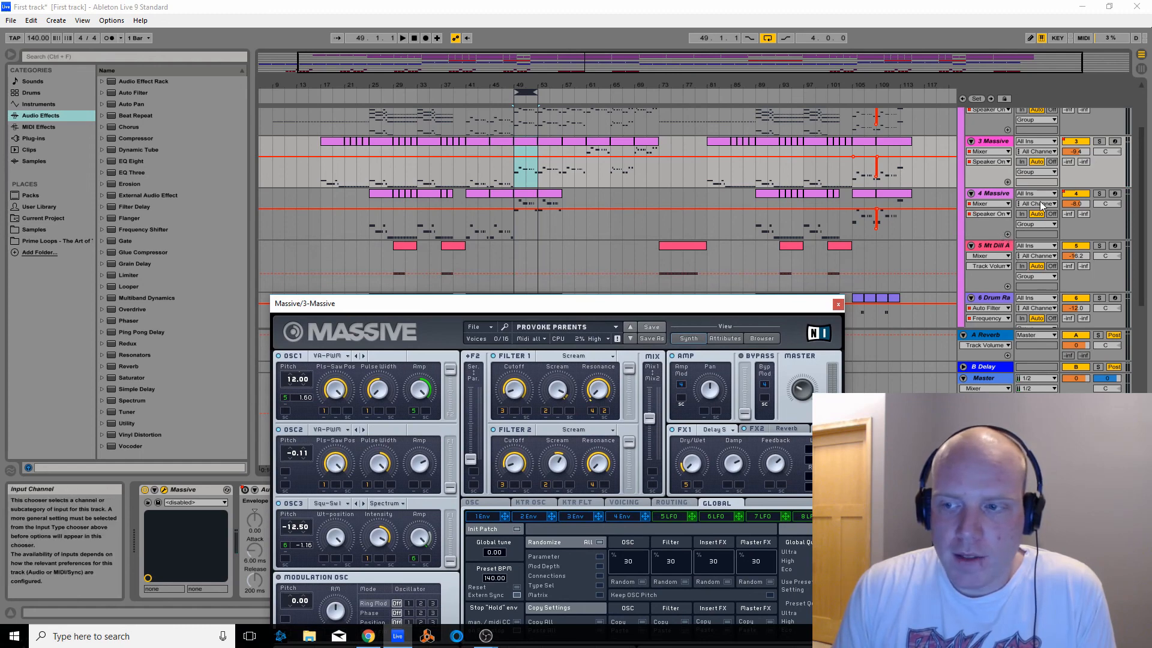
{"action": "left_click", "coordinate": [1002, 204]}
{"action": "left_click", "coordinate": [987, 221]}
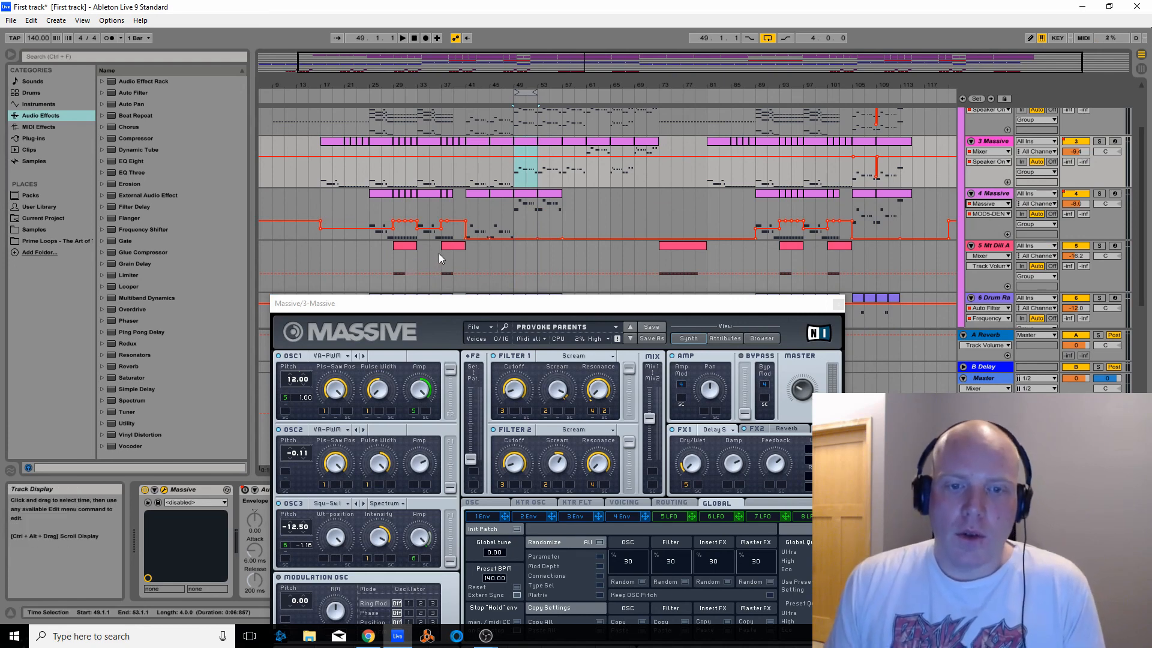
Solo the 4 Massive track and listen to it from about bar 27 and again from about bar 49, and stop playback
{"action": "left_click", "coordinate": [1100, 196]}
{"action": "left_click", "coordinate": [384, 96]}
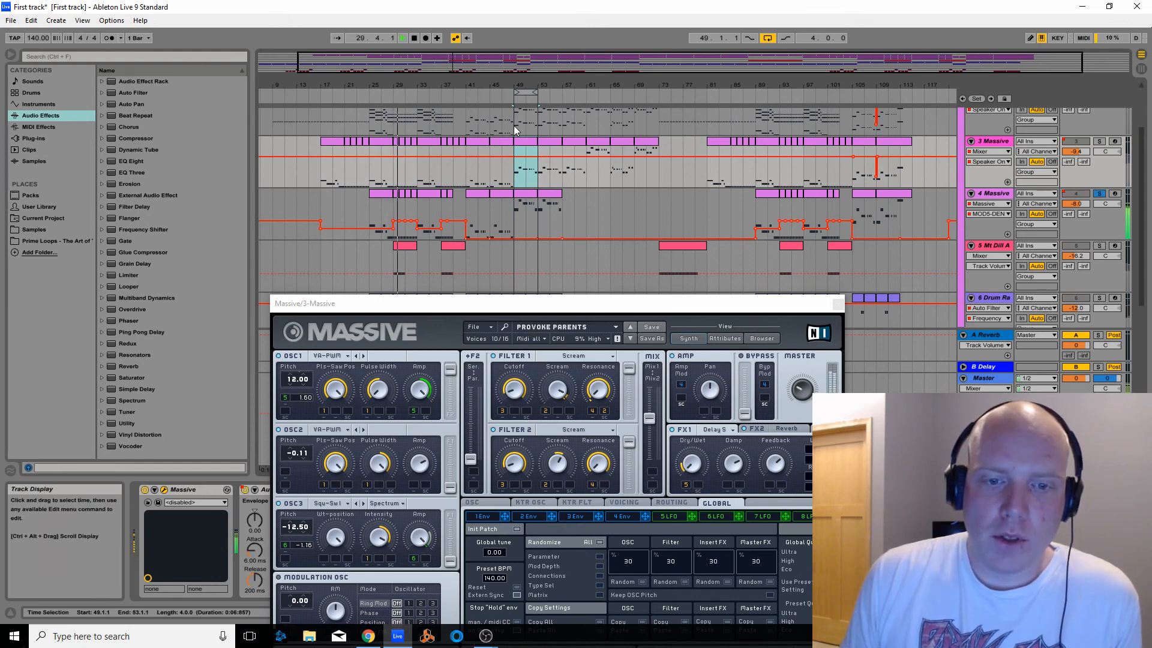
{"action": "left_click", "coordinate": [514, 100]}
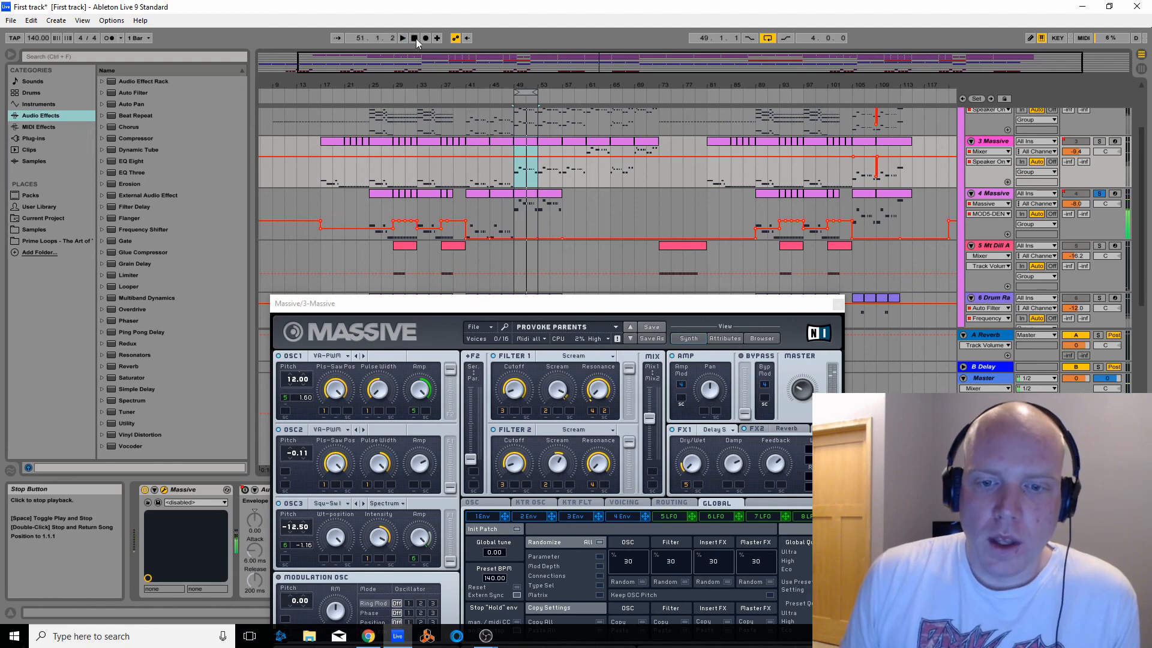
Select the 4 Massive track, open its Massive synth window, and show the 5 LFO settings that modulate the Filter 1 cutoff
{"action": "left_click_drag", "start_coordinate": [509, 304], "coordinate": [506, 280]}
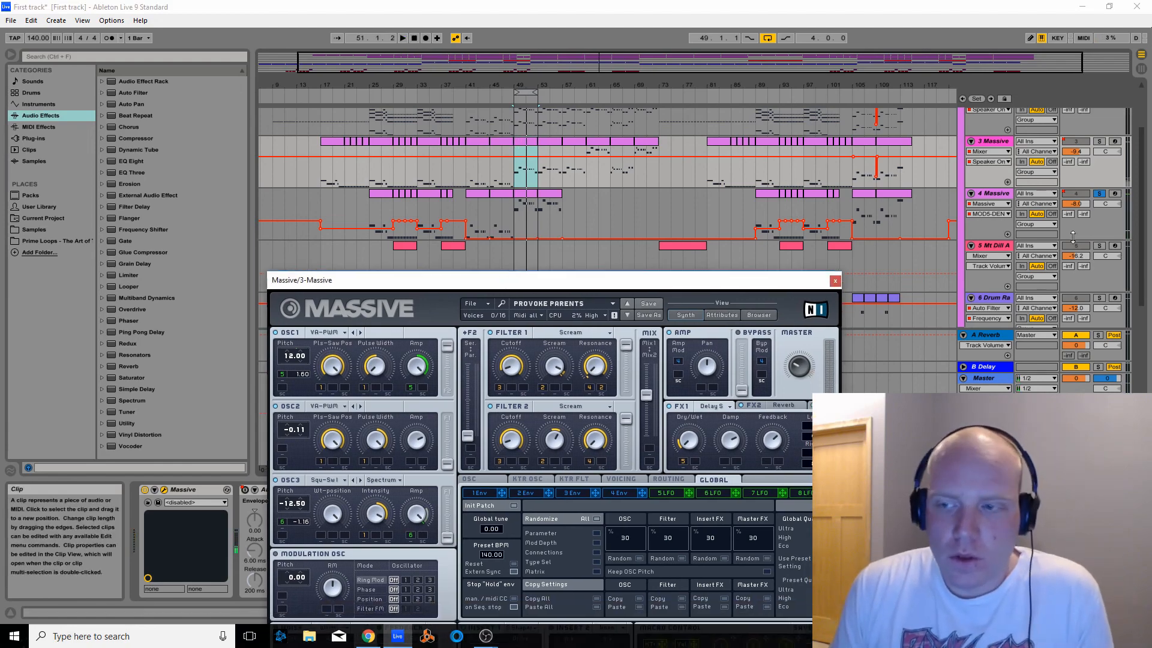
{"action": "left_click", "coordinate": [1073, 237]}
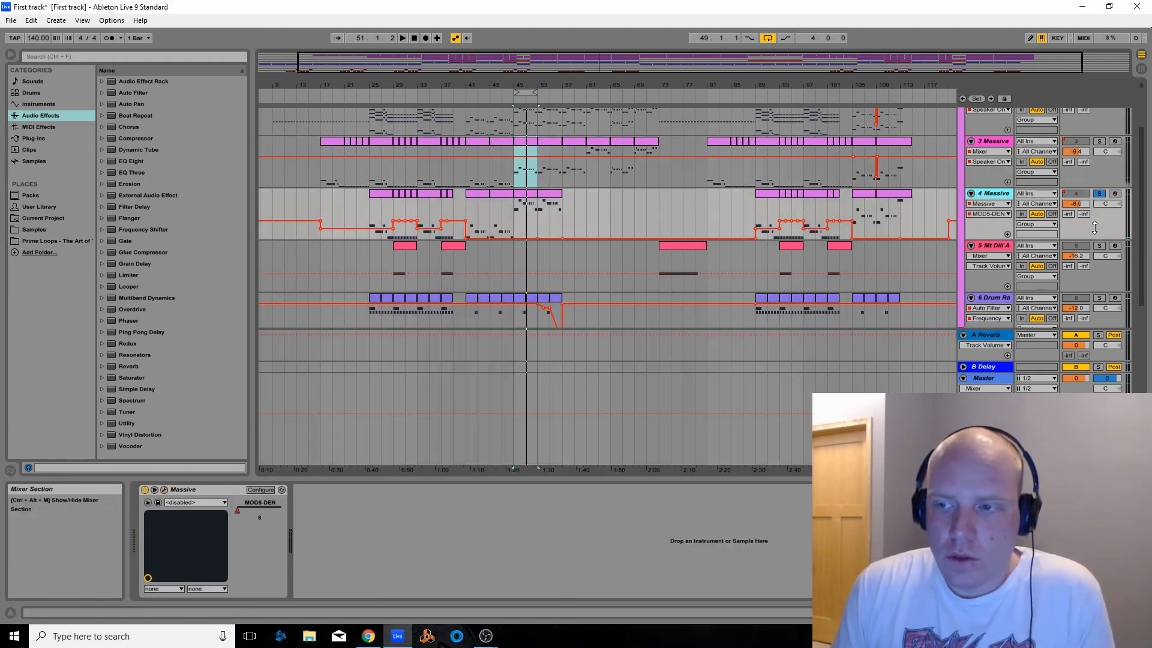
{"action": "left_click", "coordinate": [164, 490]}
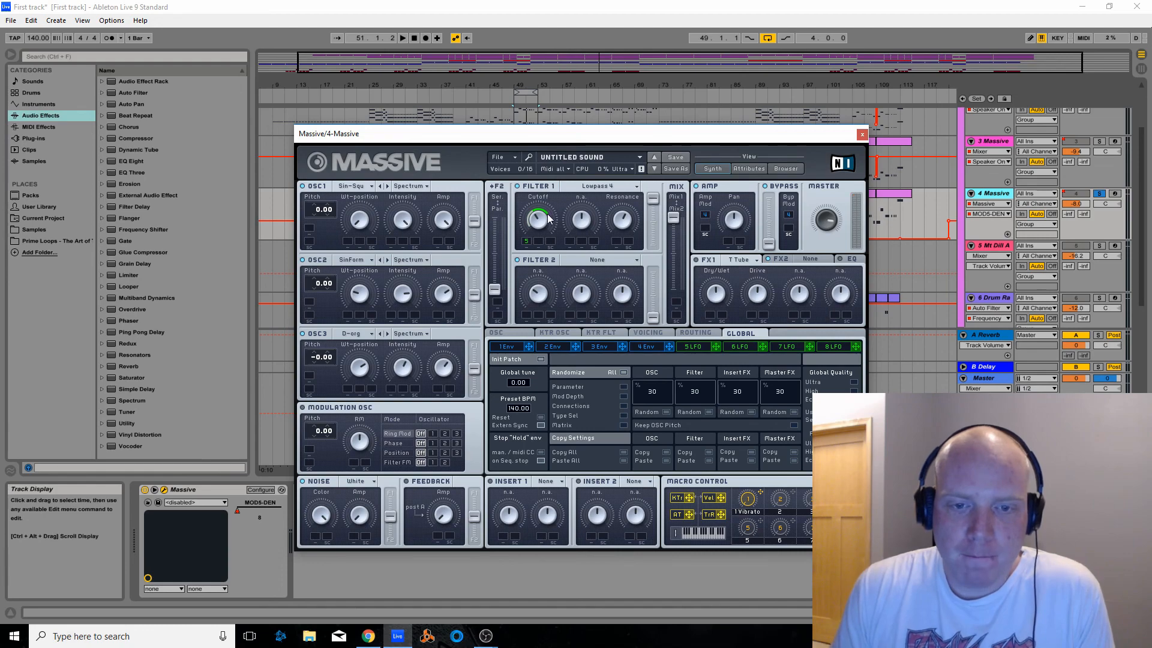
{"action": "left_click_drag", "start_coordinate": [556, 137], "coordinate": [523, 280]}
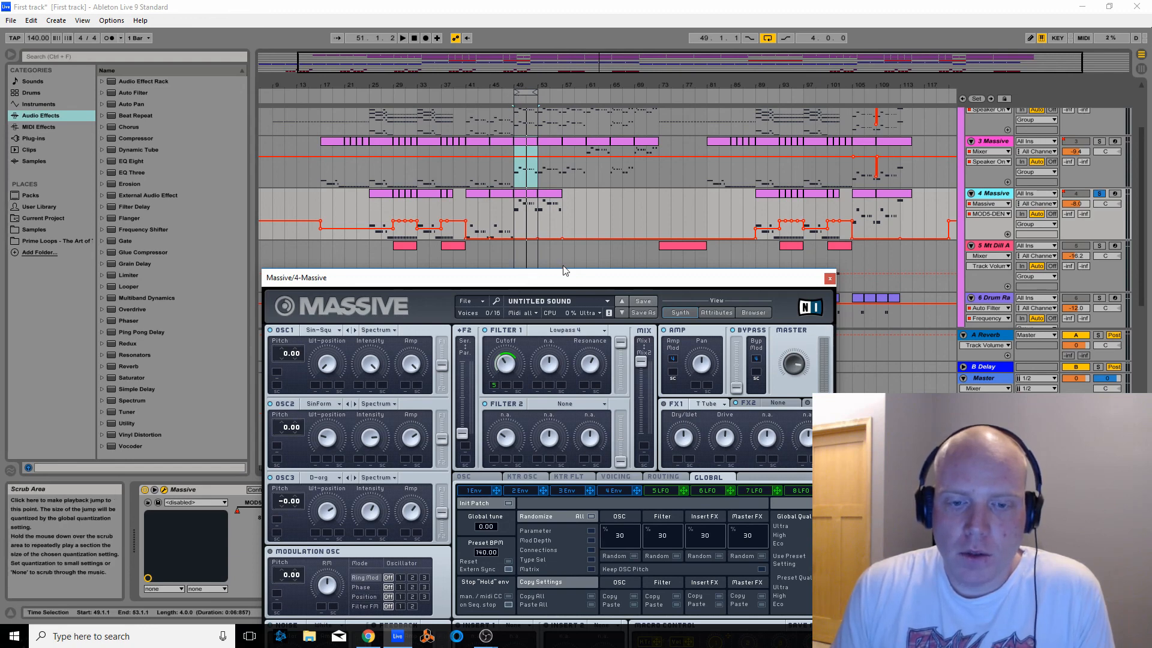
{"action": "left_click_drag", "start_coordinate": [570, 281], "coordinate": [570, 188]}
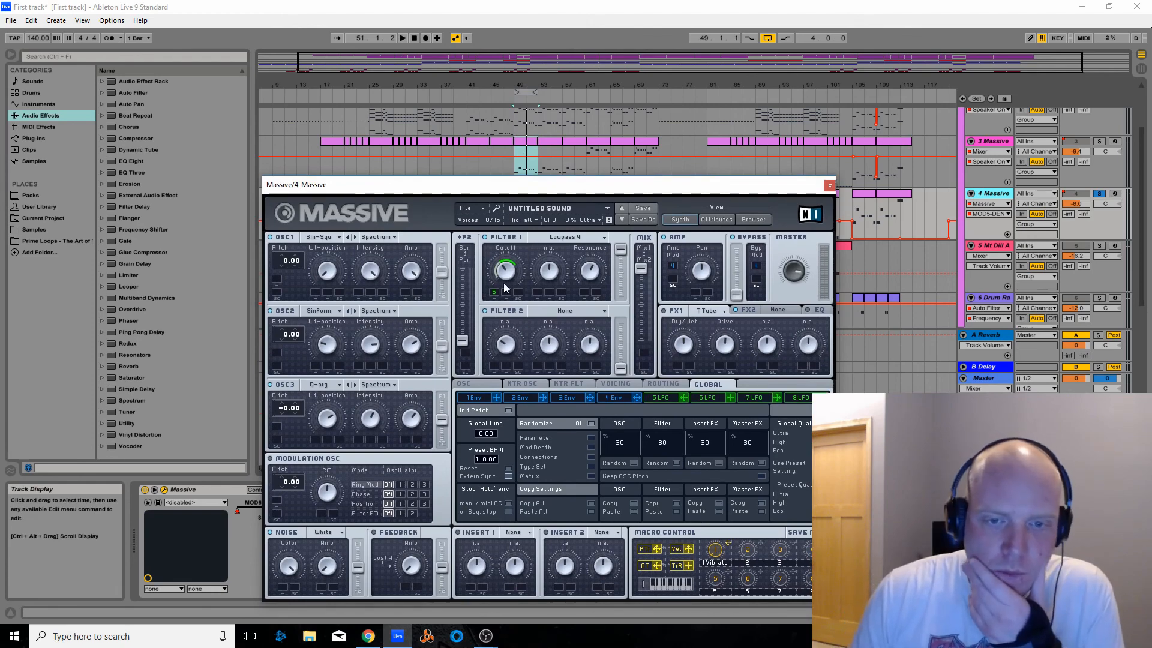
{"action": "left_click", "coordinate": [665, 398]}
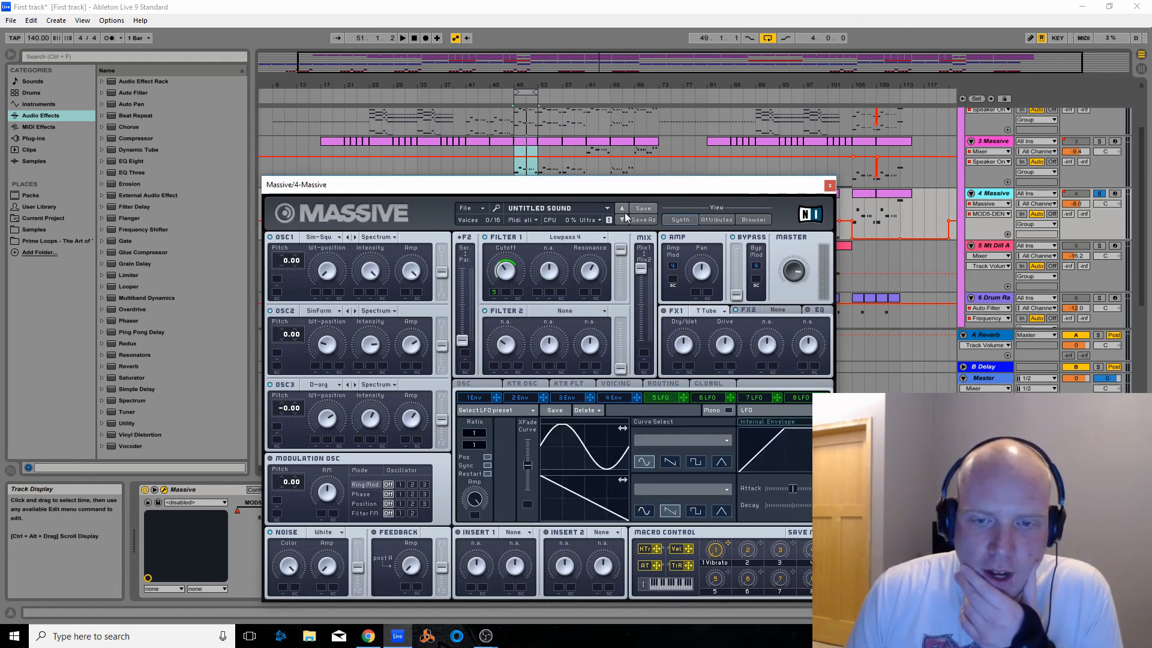
{"action": "left_click_drag", "start_coordinate": [577, 184], "coordinate": [442, 106]}
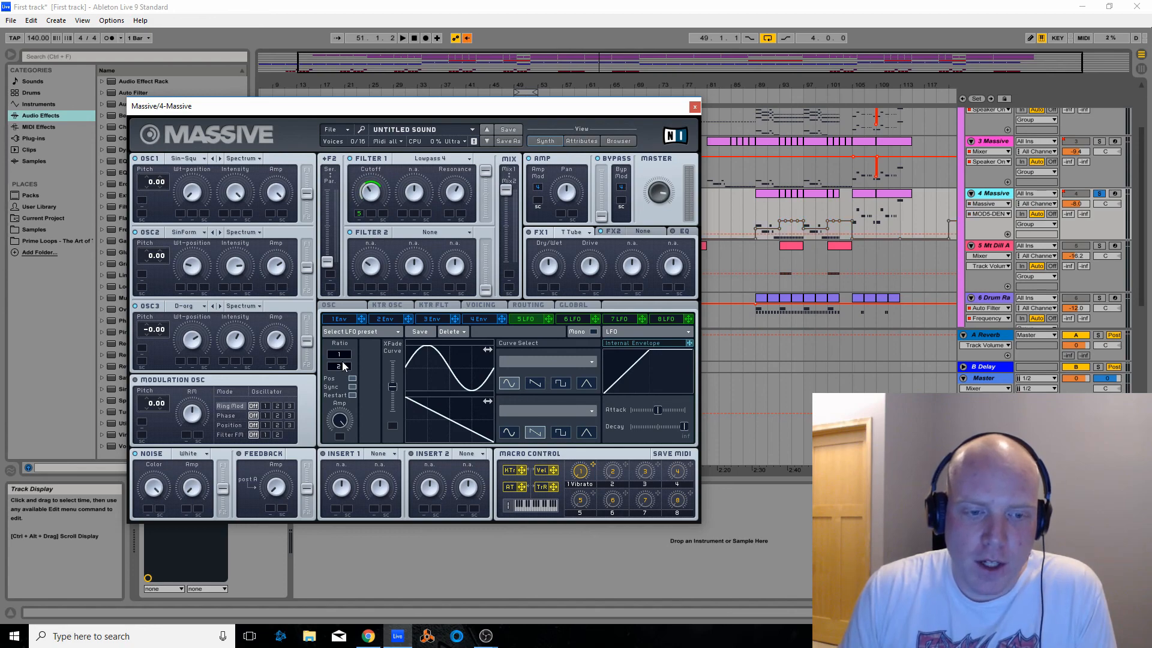
Try the lower 5 LFO ratio value at 8, restore the overridden automation, and play the soloed 4 Massive track
{"action": "left_click_drag", "start_coordinate": [342, 363], "coordinate": [342, 354]}
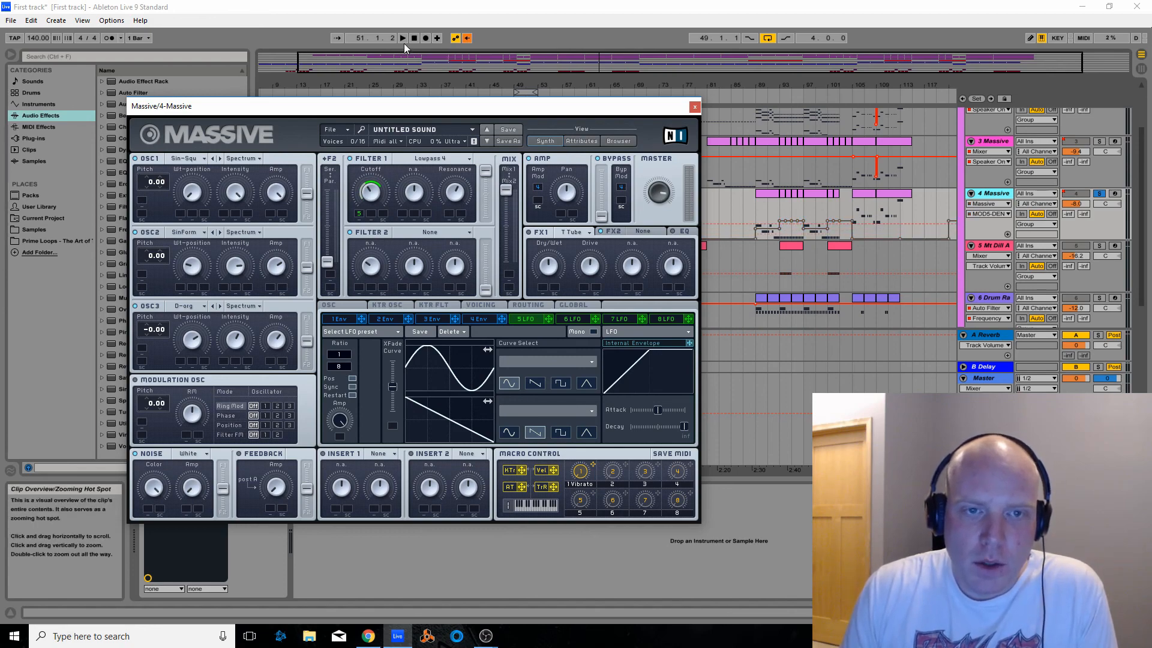
{"action": "left_click", "coordinate": [466, 39]}
{"action": "key", "text": "space"}
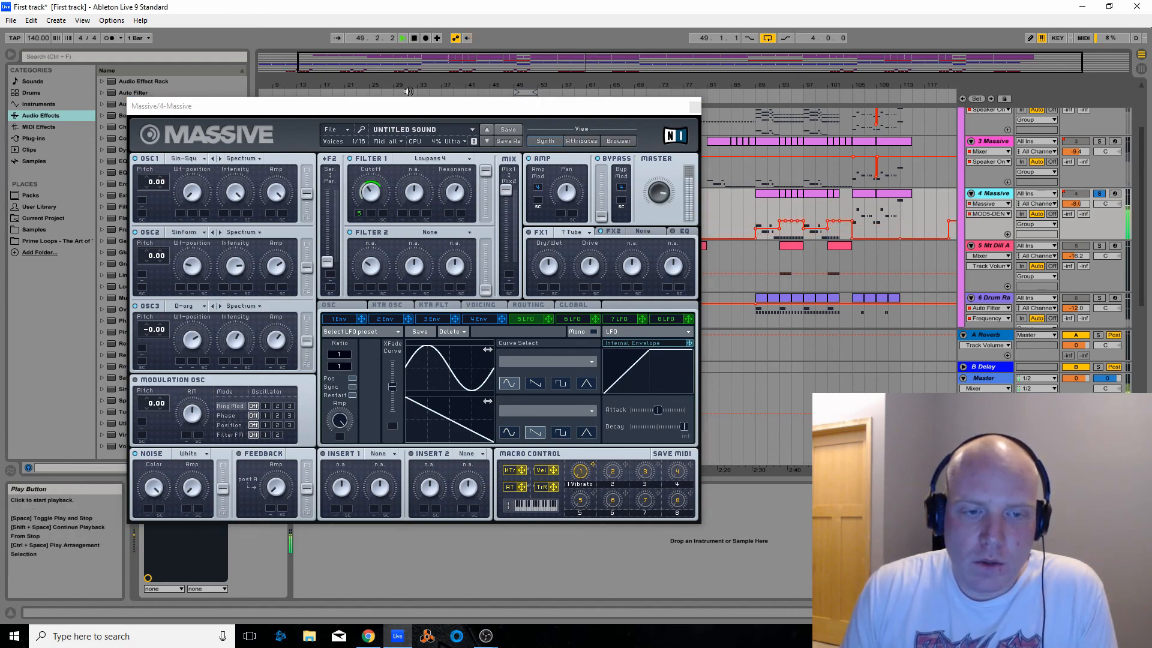
Try adjusting the lower 5 LFO ratio value by hand, check its control name MOD5-DEN, close the synth window, and re-enable the automation
{"action": "mouse_move", "coordinate": [346, 372]}
{"action": "left_mouse_down"}
{"action": "mouse_move", "coordinate": [345, 361]}
{"action": "mouse_move", "coordinate": [343, 370]}
{"action": "left_mouse_up"}
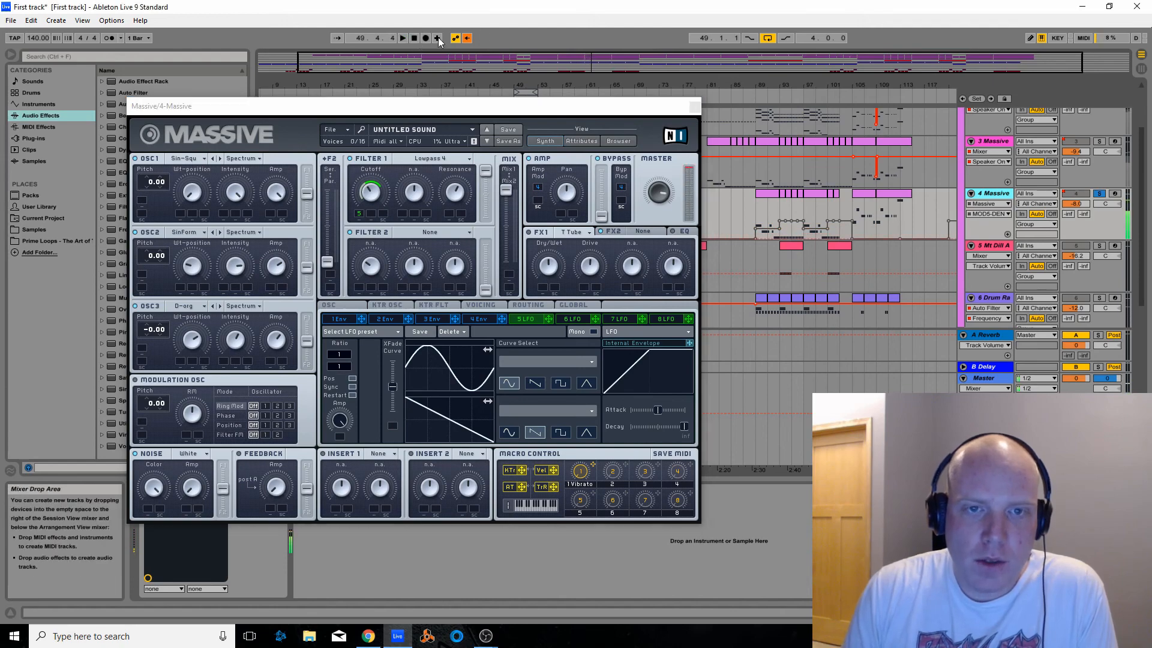
{"action": "left_click", "coordinate": [469, 39]}
{"action": "right_click", "coordinate": [344, 367]}
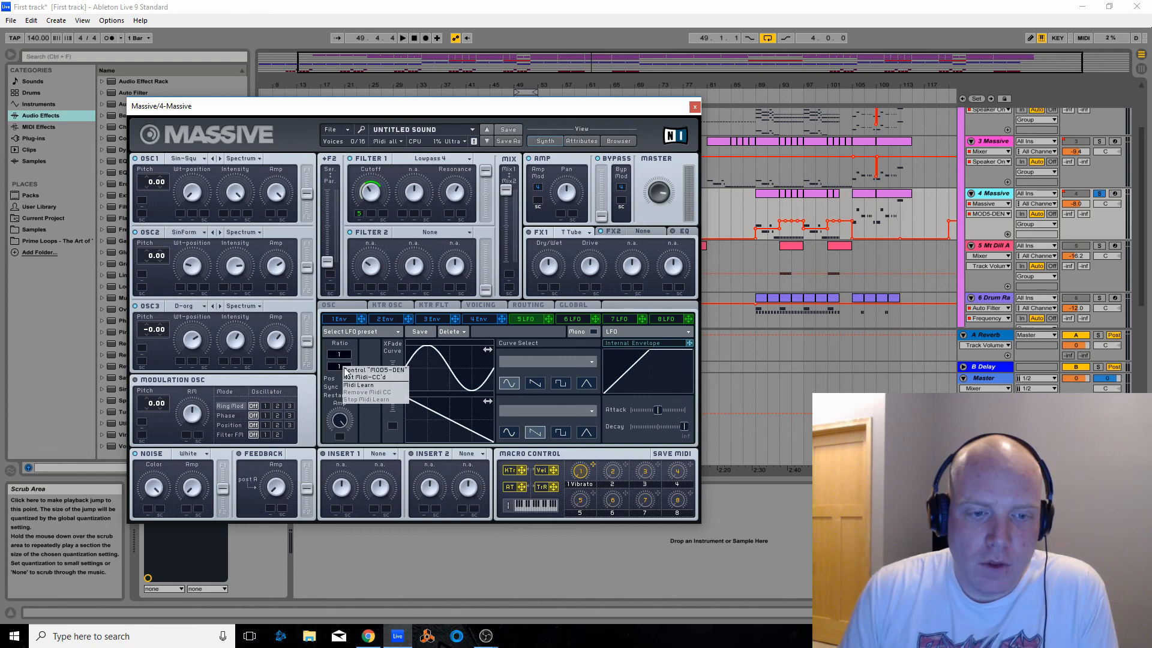
{"action": "mouse_move", "coordinate": [339, 365]}
{"action": "left_mouse_down"}
{"action": "mouse_move", "coordinate": [339, 352]}
{"action": "mouse_move", "coordinate": [339, 364]}
{"action": "left_mouse_up"}
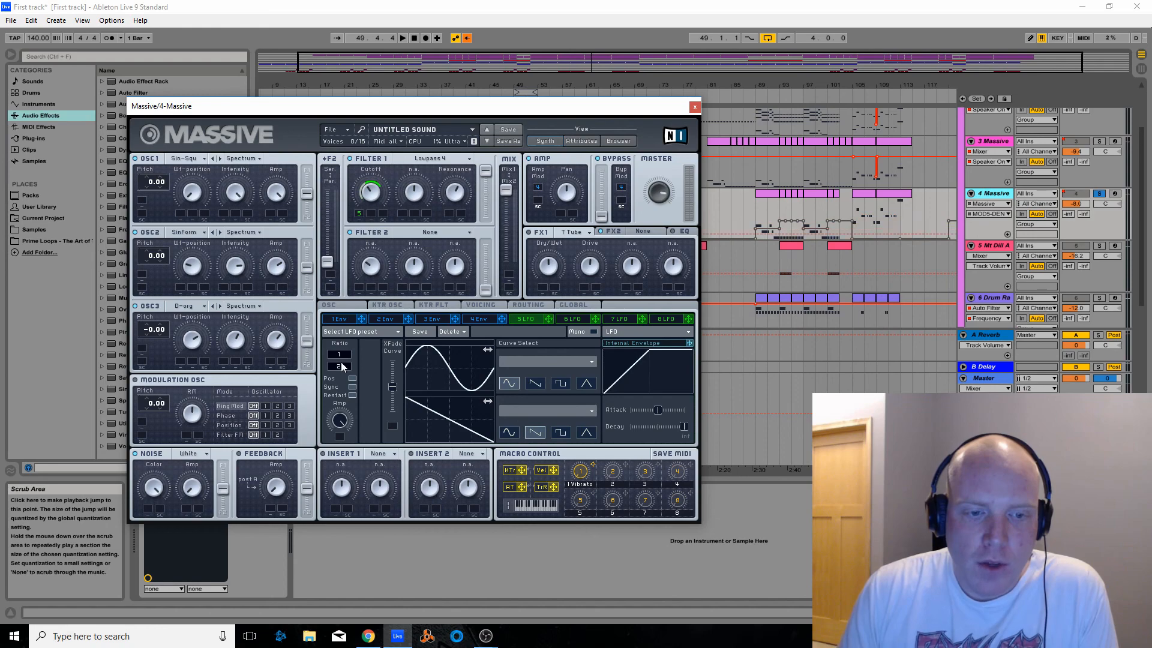
{"action": "left_click", "coordinate": [695, 106]}
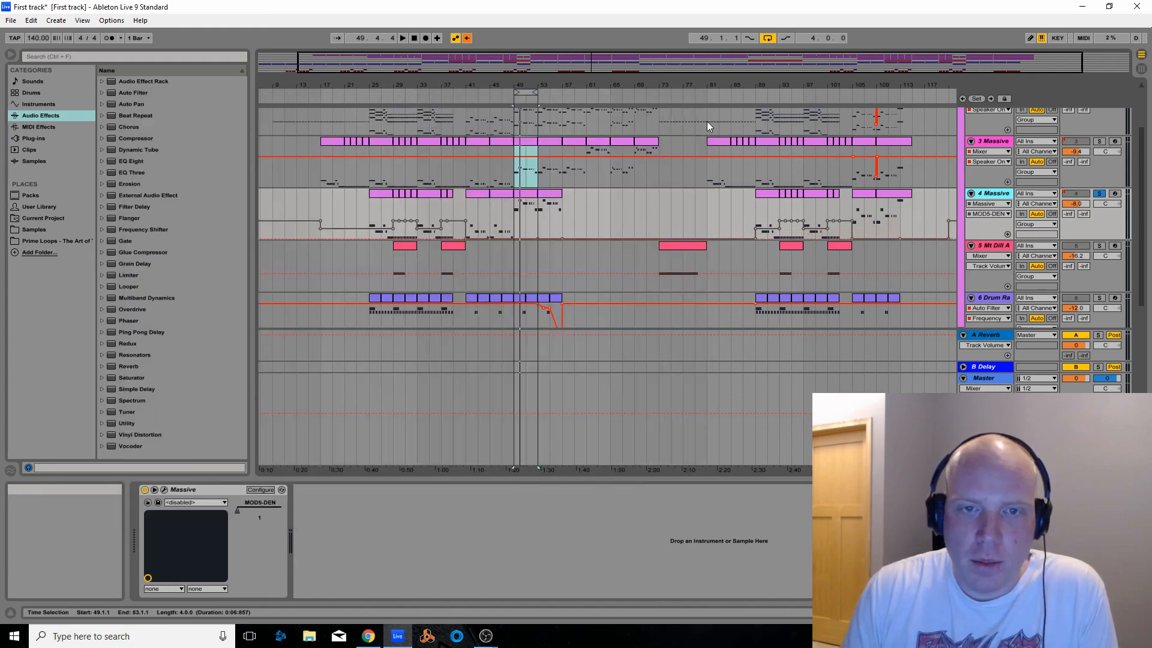
{"action": "left_click", "coordinate": [466, 38]}
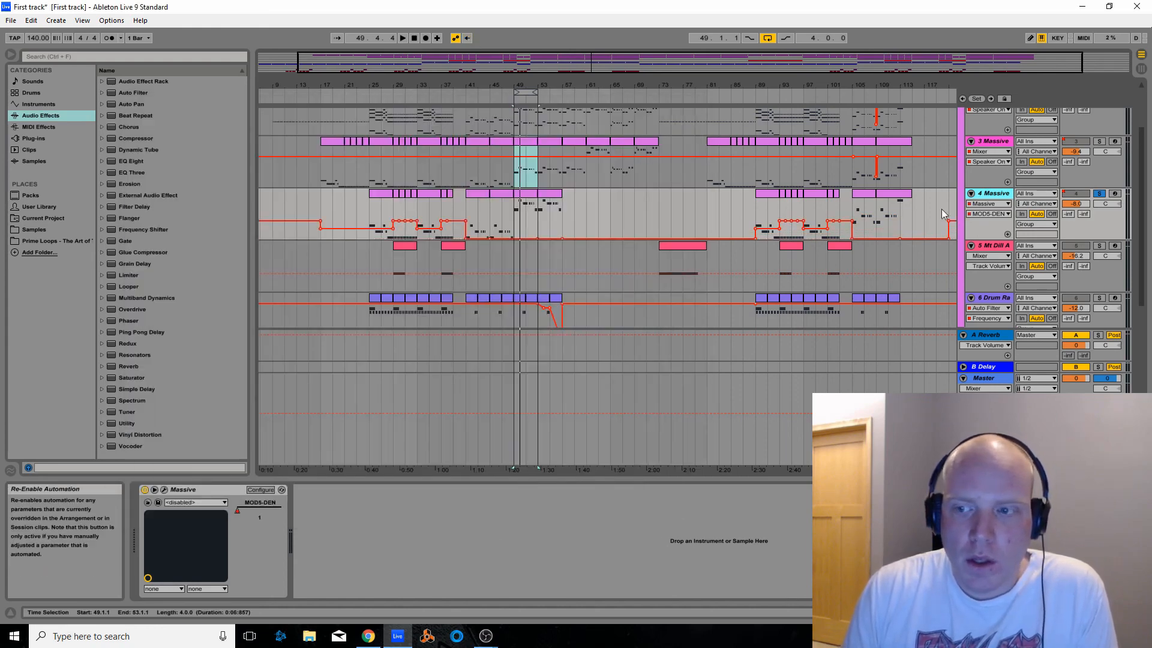
Switch the 4 Massive automation display to Mixer and back to Massive MOD5-DEN, and examine its envelope steps between bars 29 and 53
{"action": "left_click", "coordinate": [988, 205]}
{"action": "left_click", "coordinate": [989, 232]}
{"action": "left_click", "coordinate": [985, 204]}
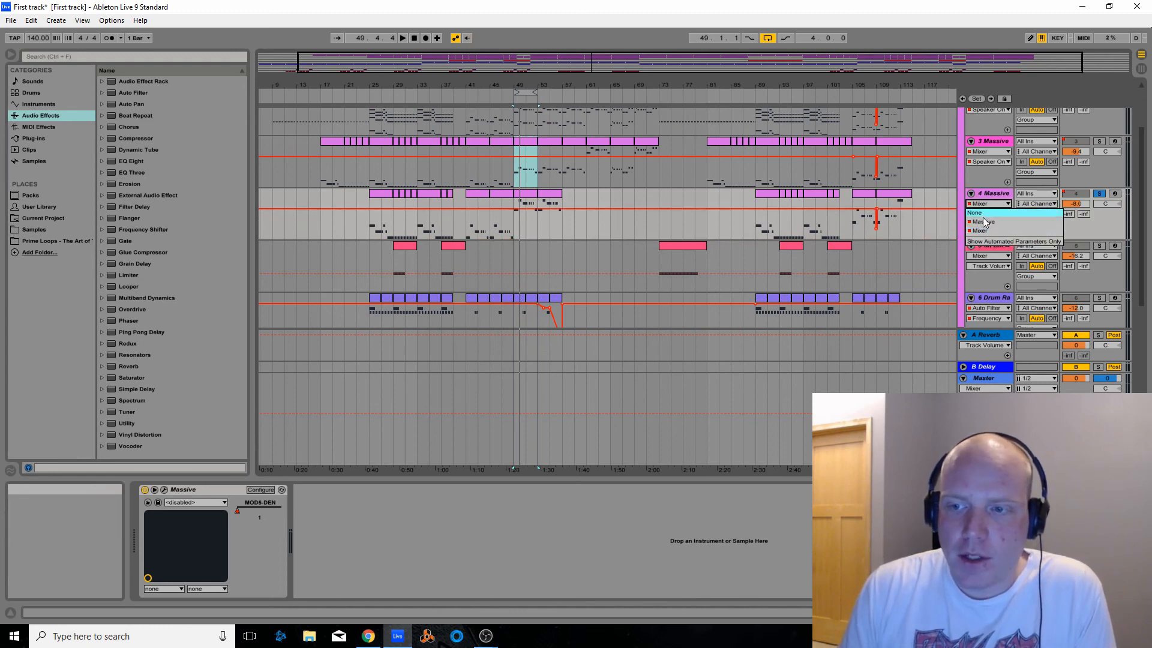
{"action": "left_click", "coordinate": [986, 222]}
{"action": "left_click", "coordinate": [982, 215]}
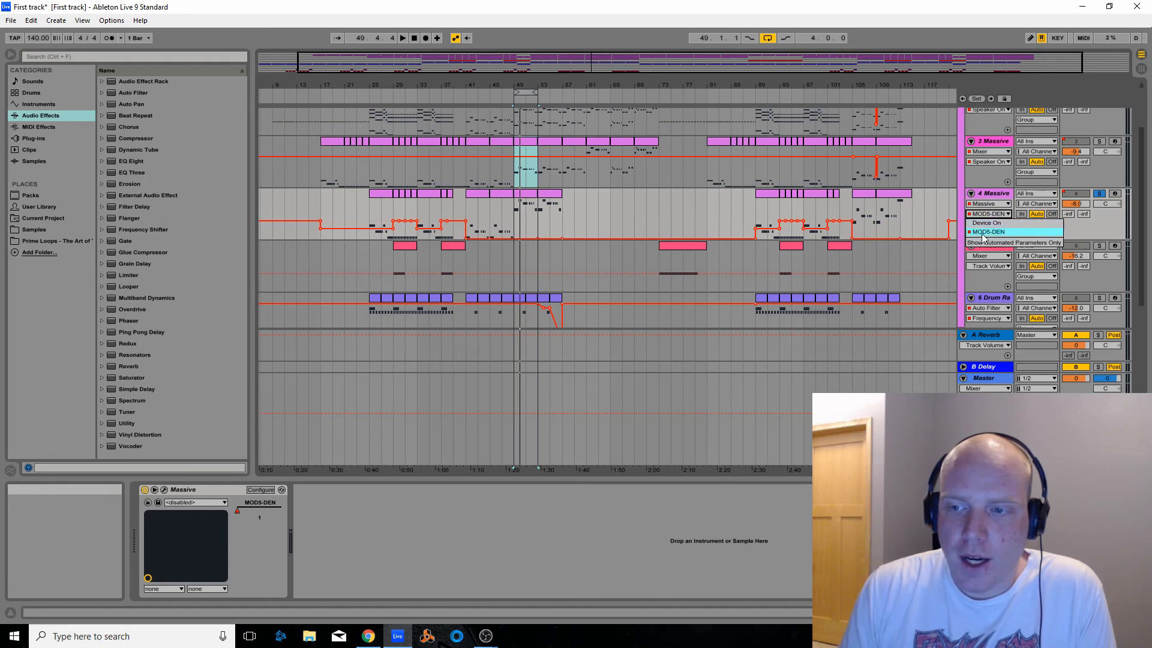
{"action": "left_click", "coordinate": [982, 234]}
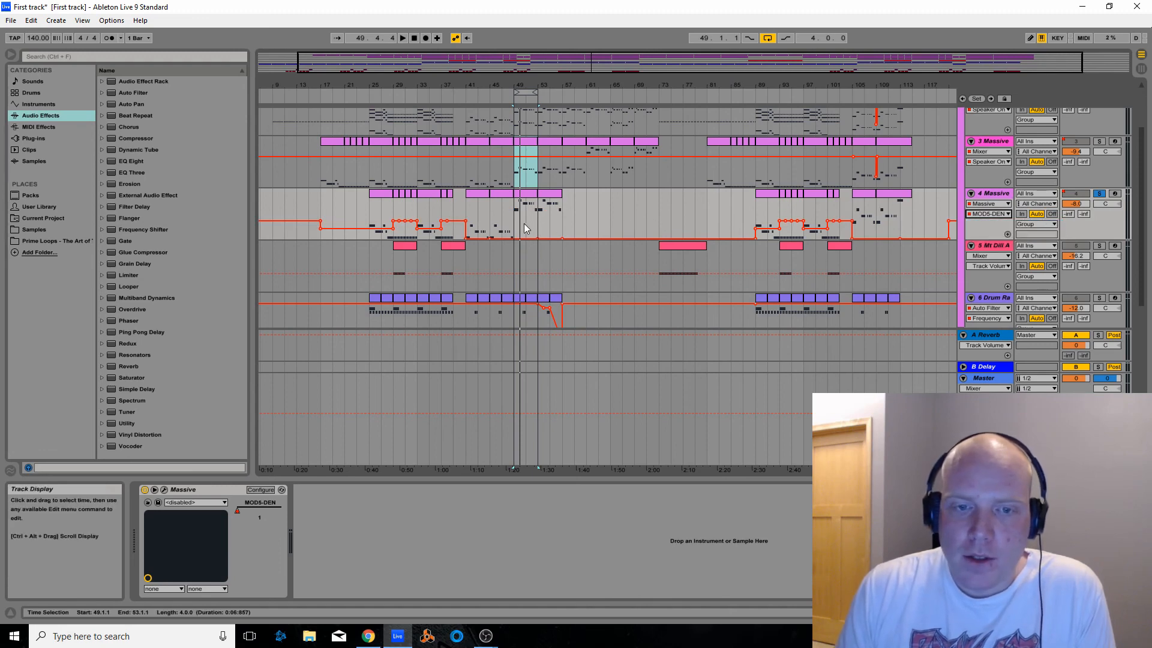
{"action": "scroll", "coordinate": [423, 180], "scroll_direction": "up", "scroll_amount": 8}
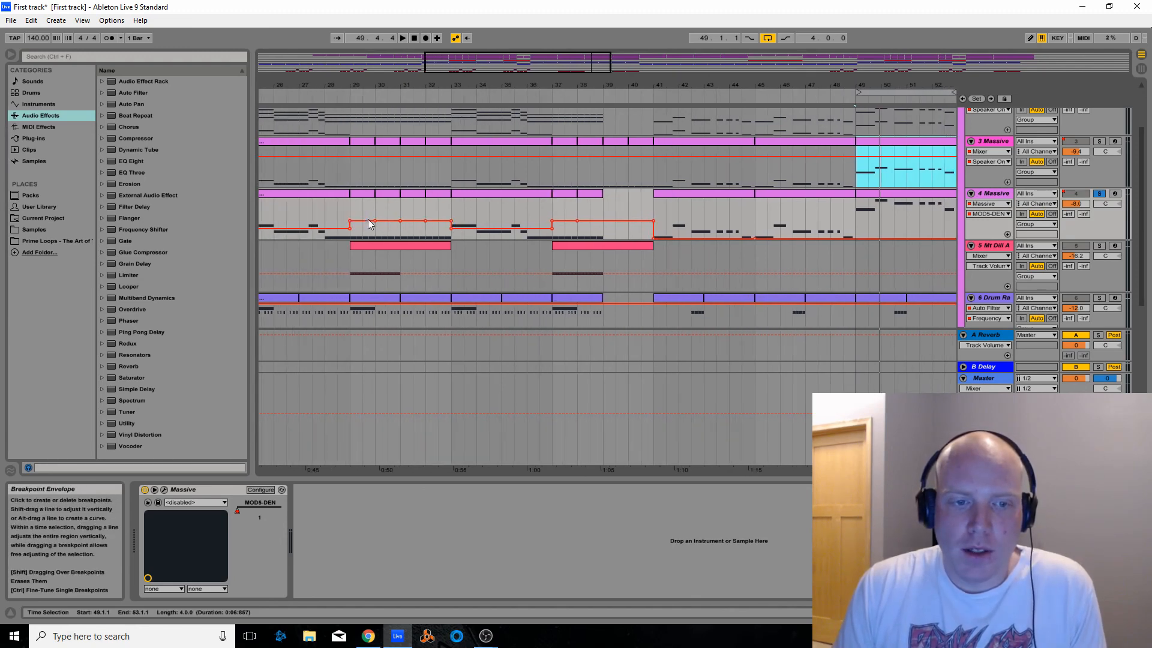
{"action": "left_click_drag", "start_coordinate": [509, 65], "coordinate": [568, 64]}
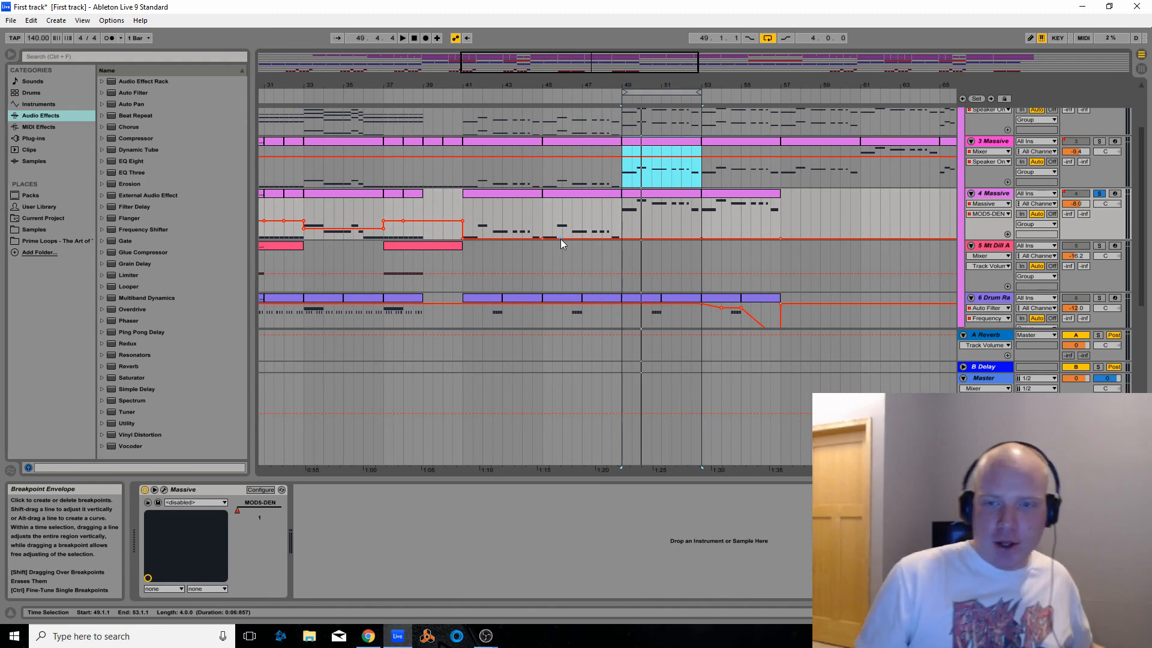
Play the 4 Massive part around bar 49 soloed, unsolo it to compare it in the full mix, and stop playback
{"action": "key", "text": "space"}
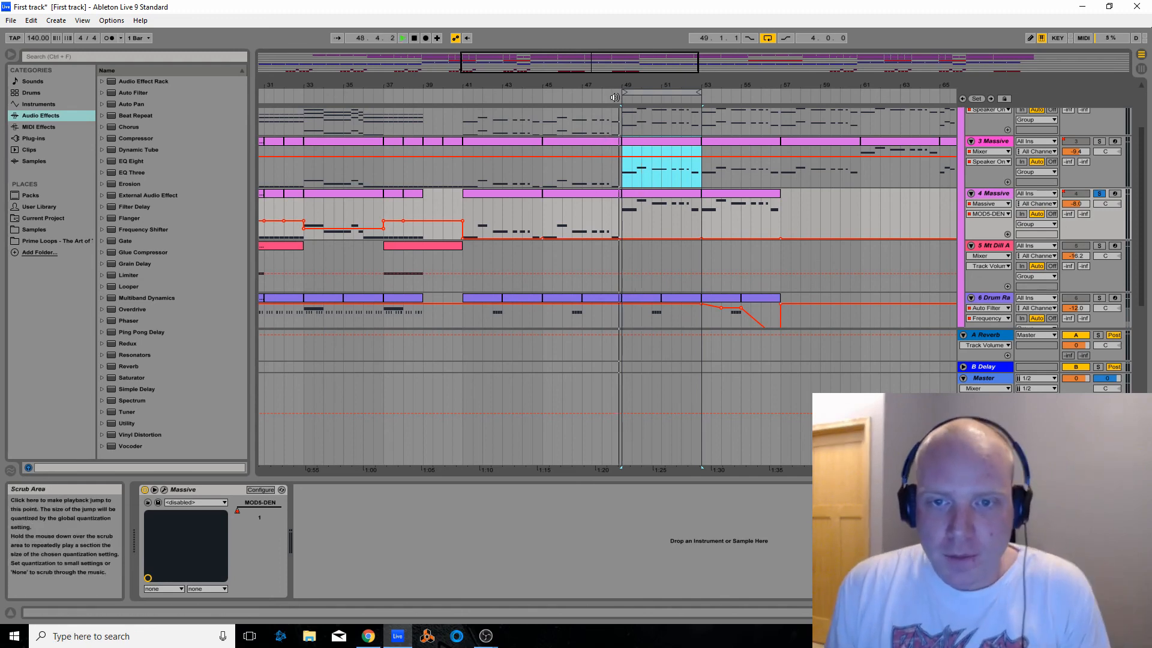
{"action": "left_click", "coordinate": [1099, 193]}
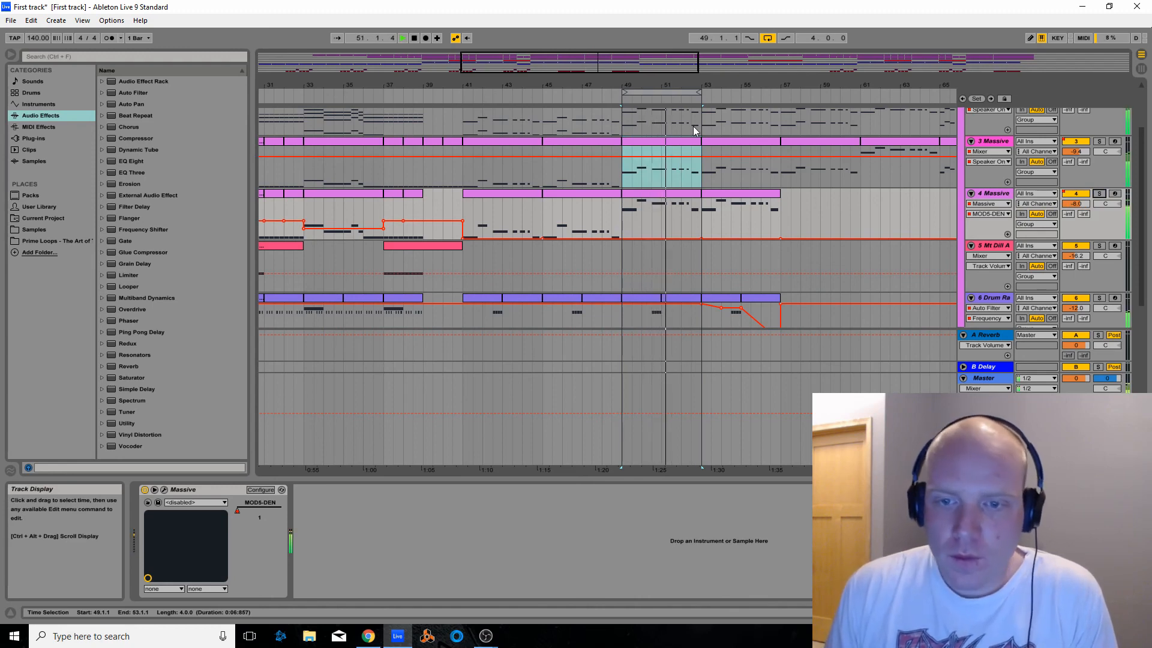
{"action": "left_click", "coordinate": [609, 96]}
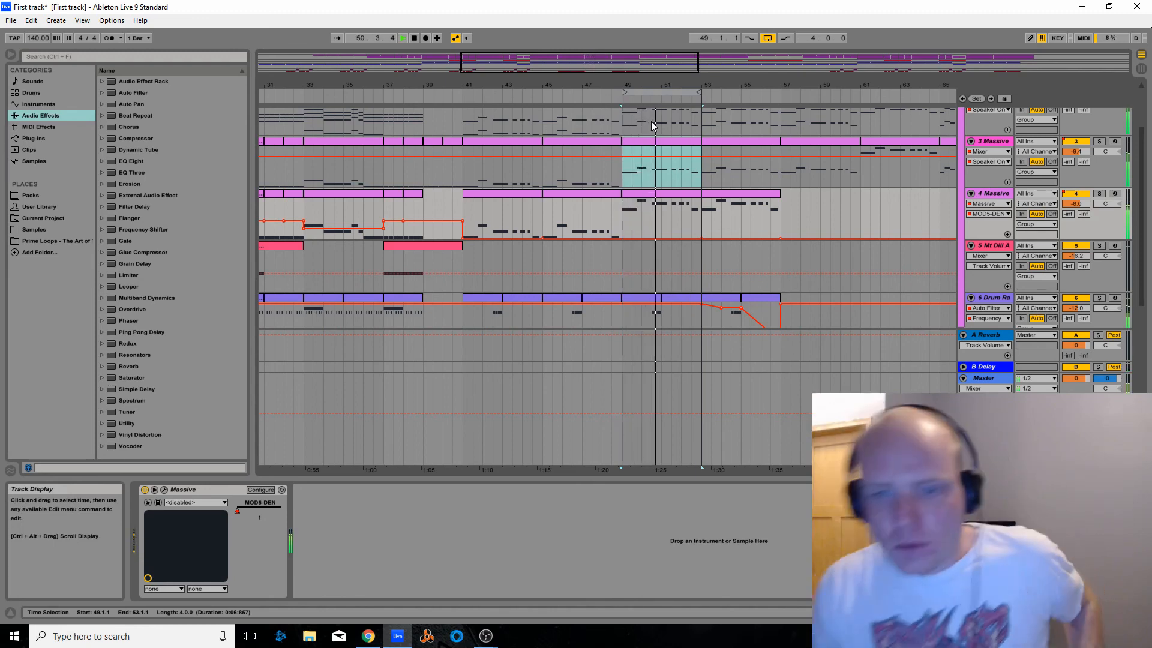
{"action": "left_click", "coordinate": [414, 37]}
Solo the 3 Massive track, play its looped part from bar 49 with the Provoke Parents patch displayed, and close the synth window
{"action": "left_click", "coordinate": [1099, 141]}
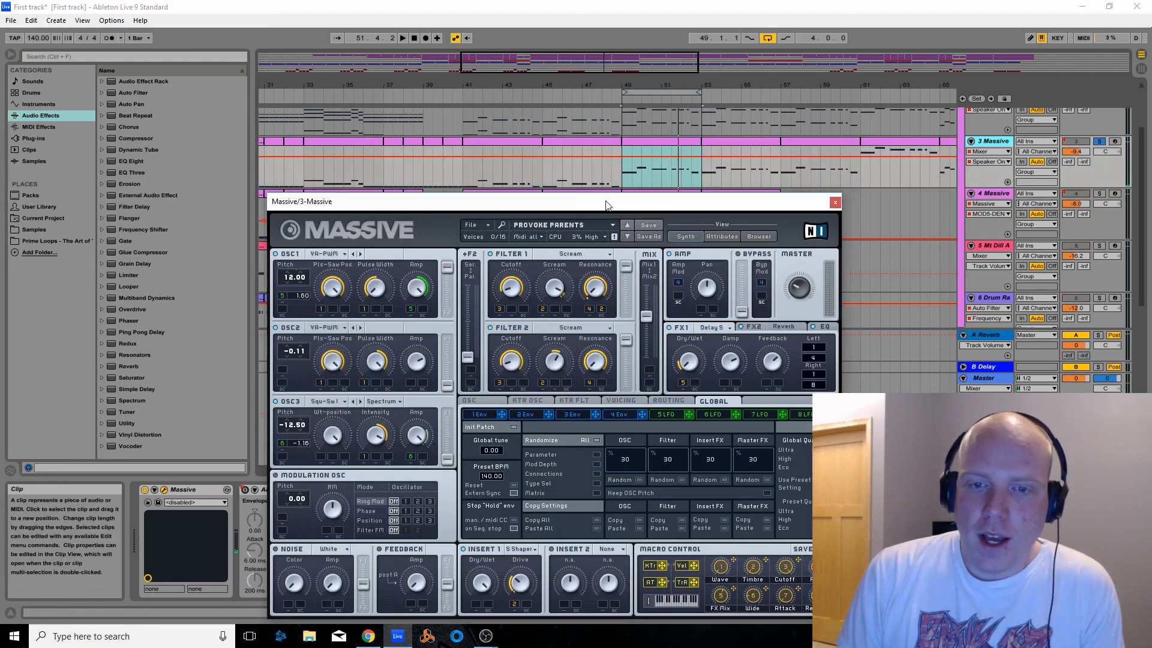
{"action": "left_click_drag", "start_coordinate": [653, 201], "coordinate": [645, 175]}
{"action": "left_click", "coordinate": [402, 37]}
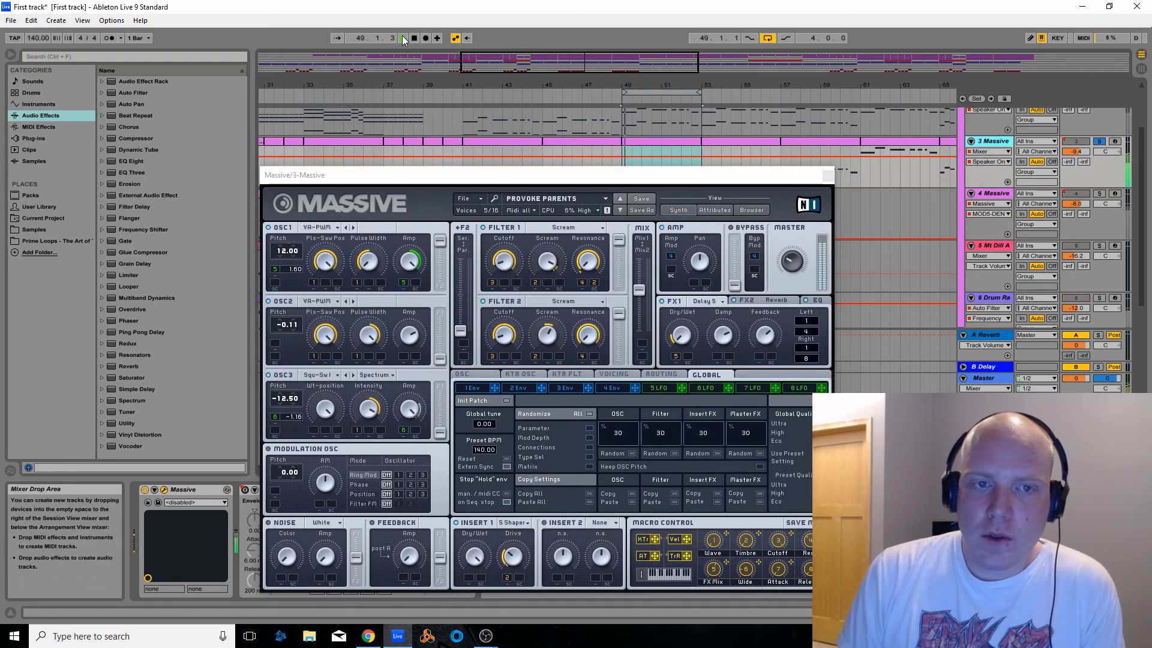
{"action": "left_click", "coordinate": [413, 38]}
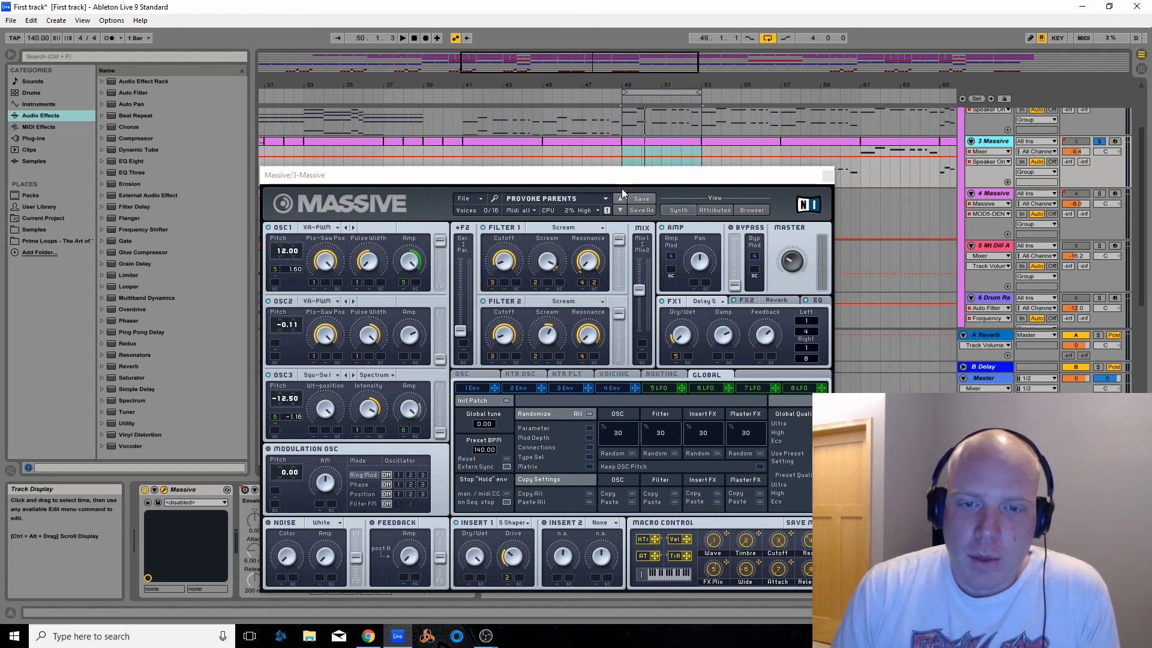
{"action": "left_click_drag", "start_coordinate": [610, 181], "coordinate": [602, 132]}
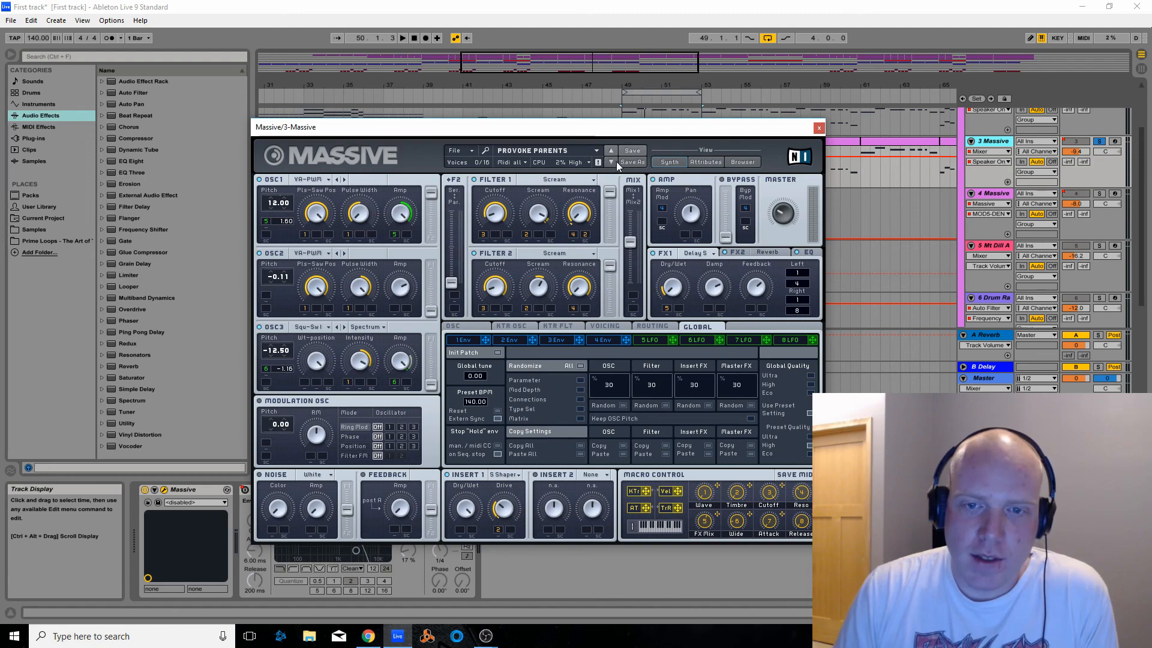
{"action": "left_click", "coordinate": [818, 128]}
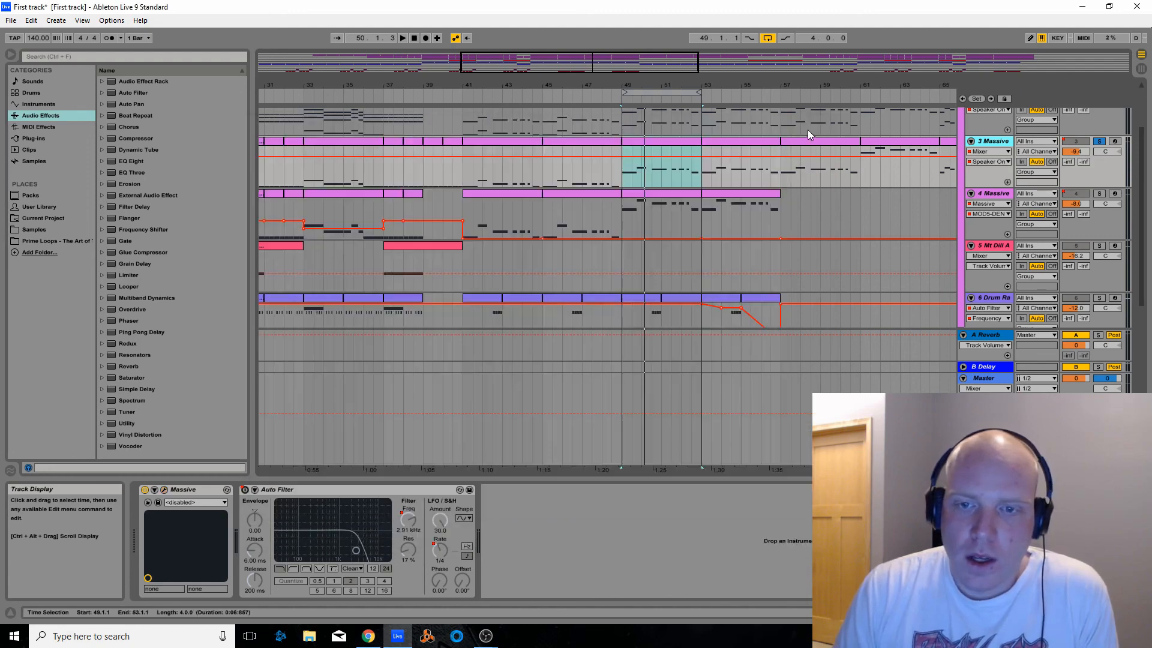
{"action": "left_click_drag", "start_coordinate": [669, 69], "coordinate": [706, 66]}
{"action": "scroll", "coordinate": [982, 221], "scroll_direction": "down", "scroll_amount": 1}
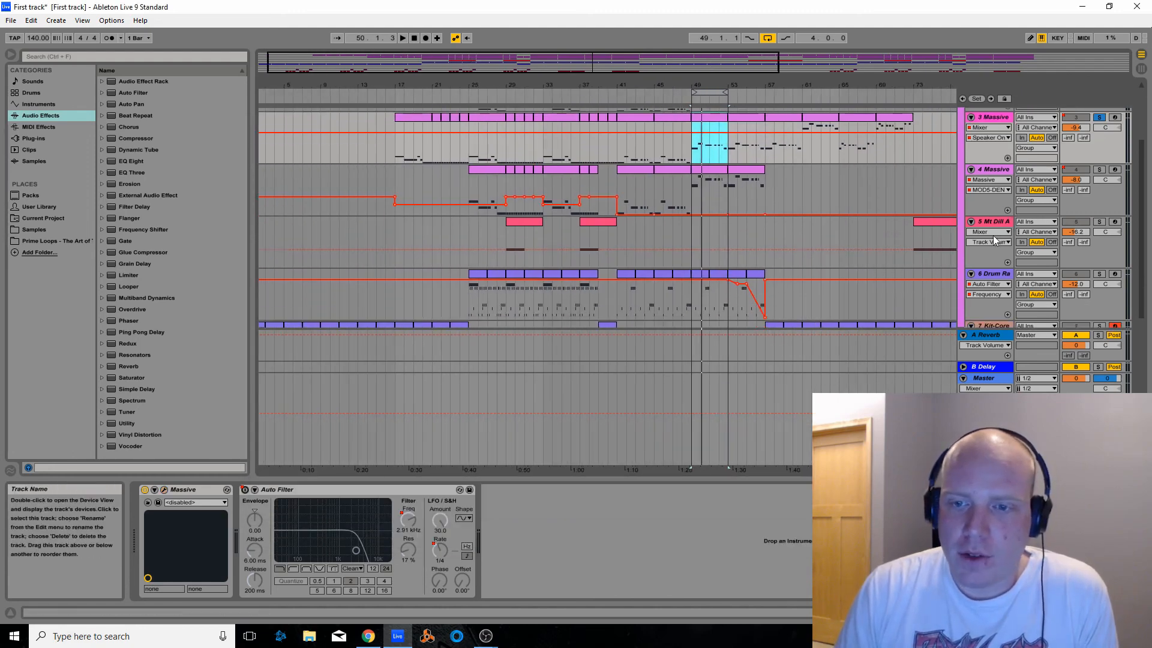
{"action": "scroll", "coordinate": [982, 222], "scroll_direction": "up", "scroll_amount": 1}
{"action": "left_click", "coordinate": [984, 204]}
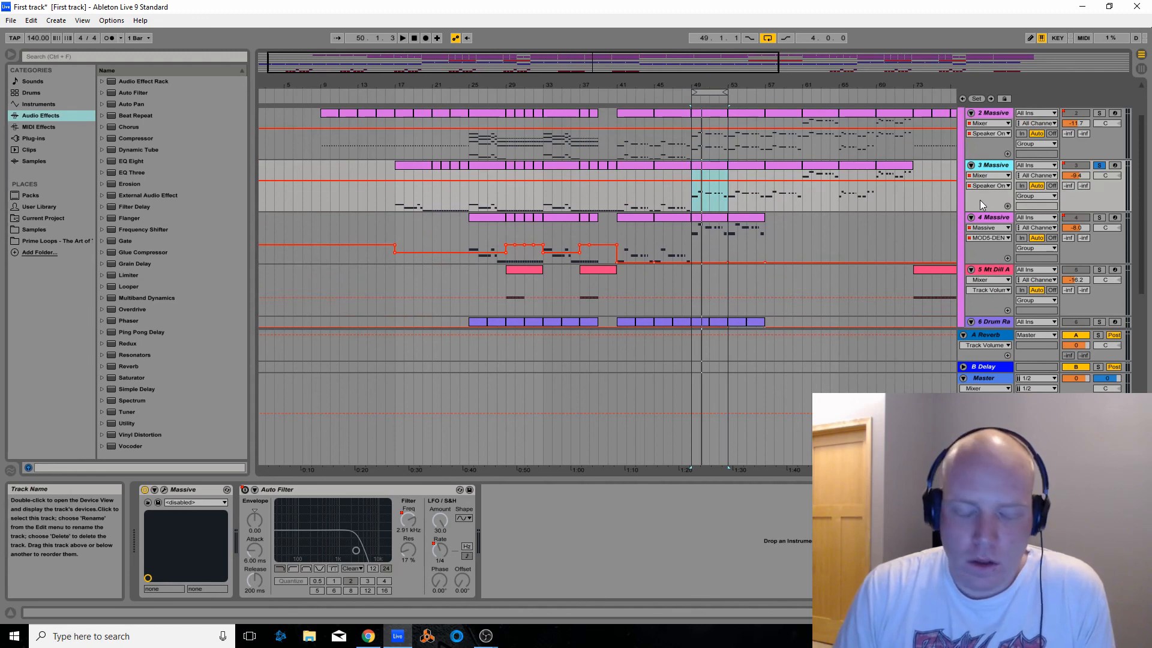
Create a new Live Set, show it in Arrangement View, and set its tempo to 140 BPM
{"action": "left_click", "coordinate": [11, 20]}
{"action": "left_click", "coordinate": [22, 32]}
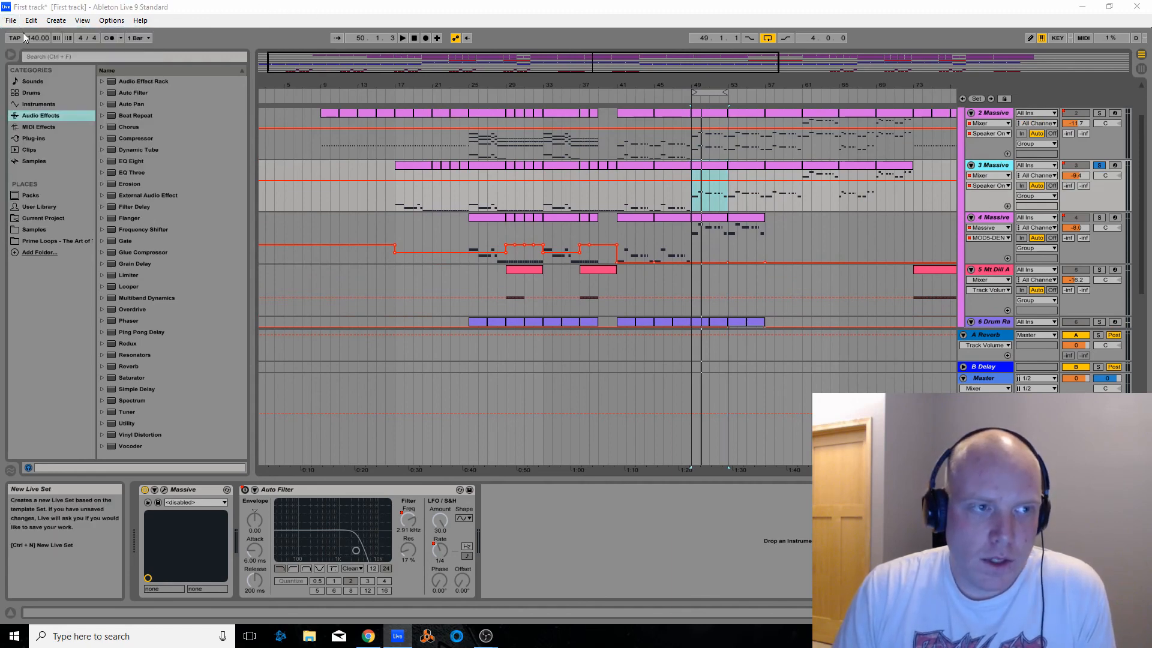
{"action": "left_click", "coordinate": [591, 351]}
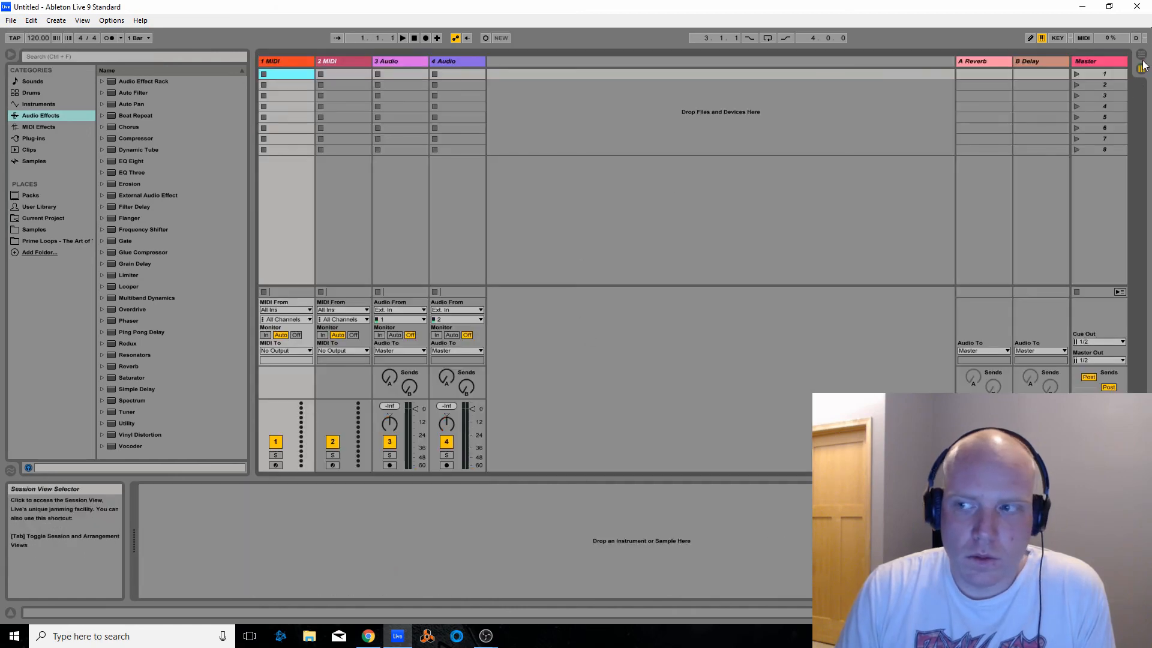
{"action": "left_click", "coordinate": [1141, 55]}
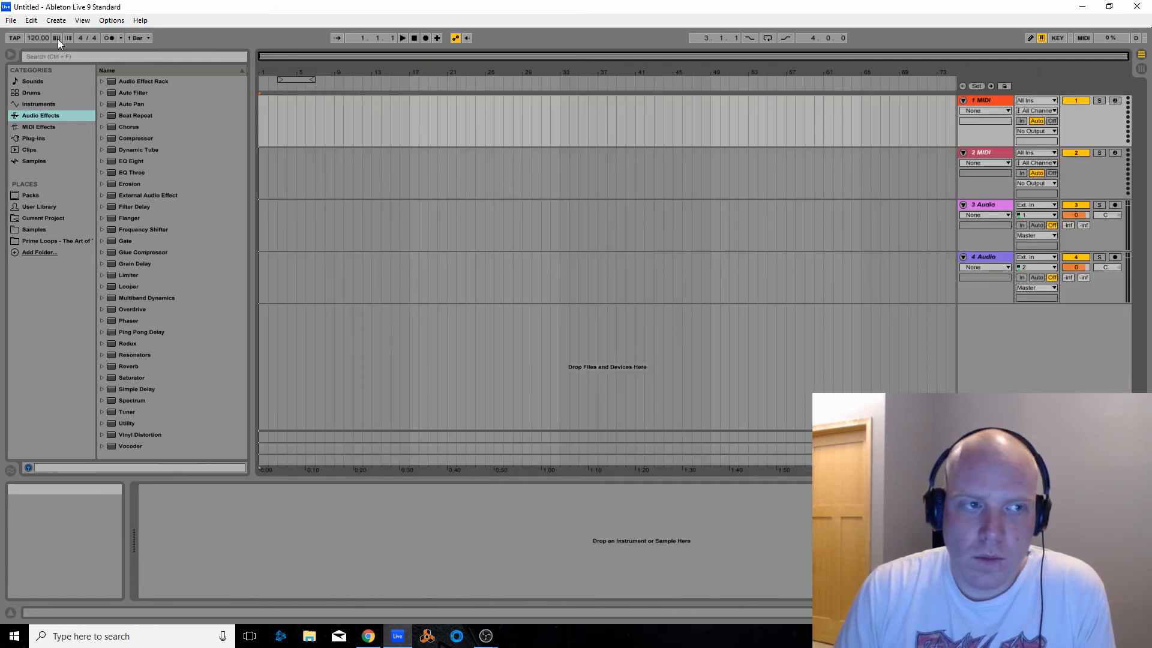
{"action": "left_click_drag", "start_coordinate": [37, 38], "coordinate": [37, 25]}
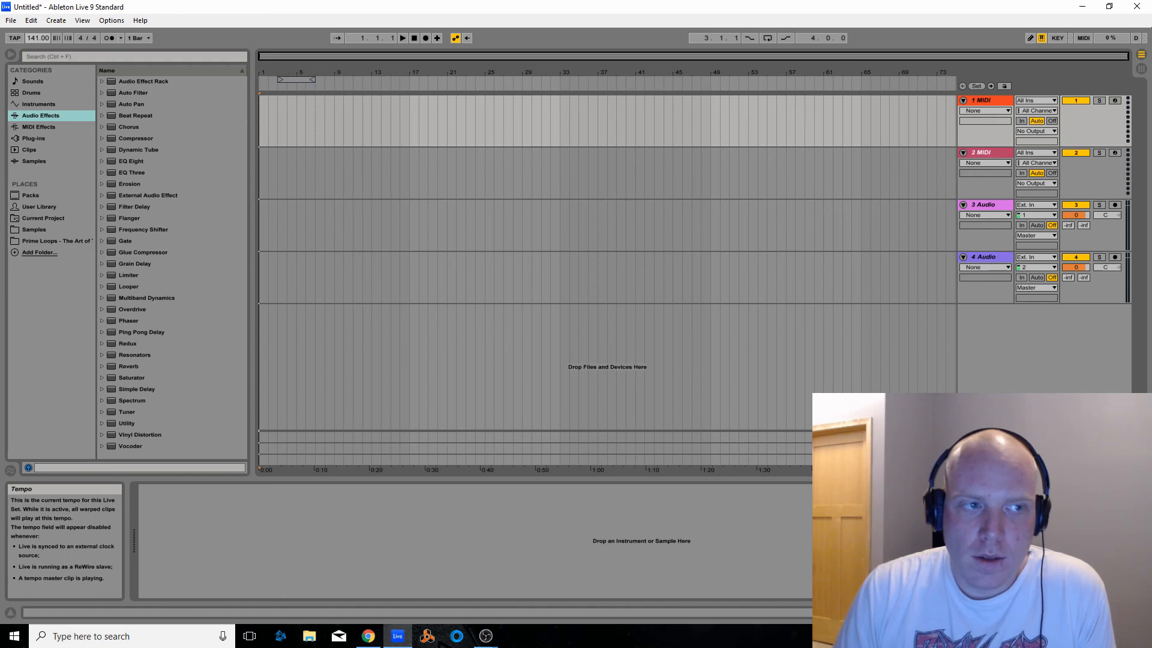
Place the loop region over bars 9 to 13 and load the Massive plug-in onto the first MIDI track
{"action": "left_click_drag", "start_coordinate": [300, 77], "coordinate": [358, 79]}
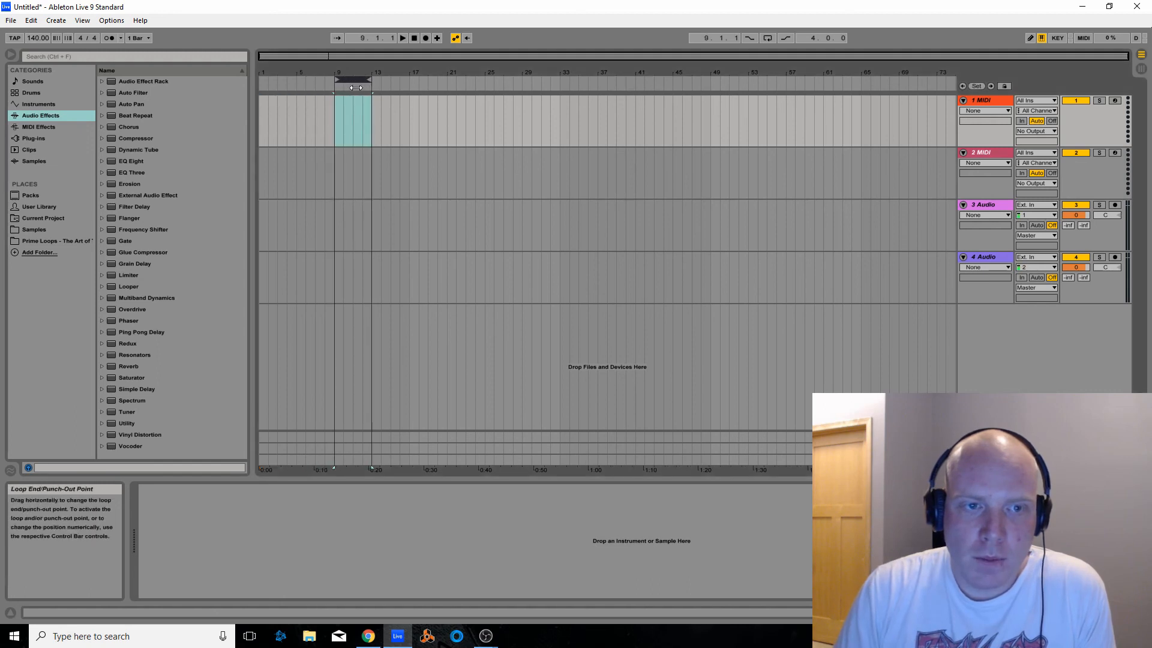
{"action": "left_click", "coordinate": [38, 138]}
{"action": "left_click_drag", "start_coordinate": [119, 82], "coordinate": [1003, 153]}
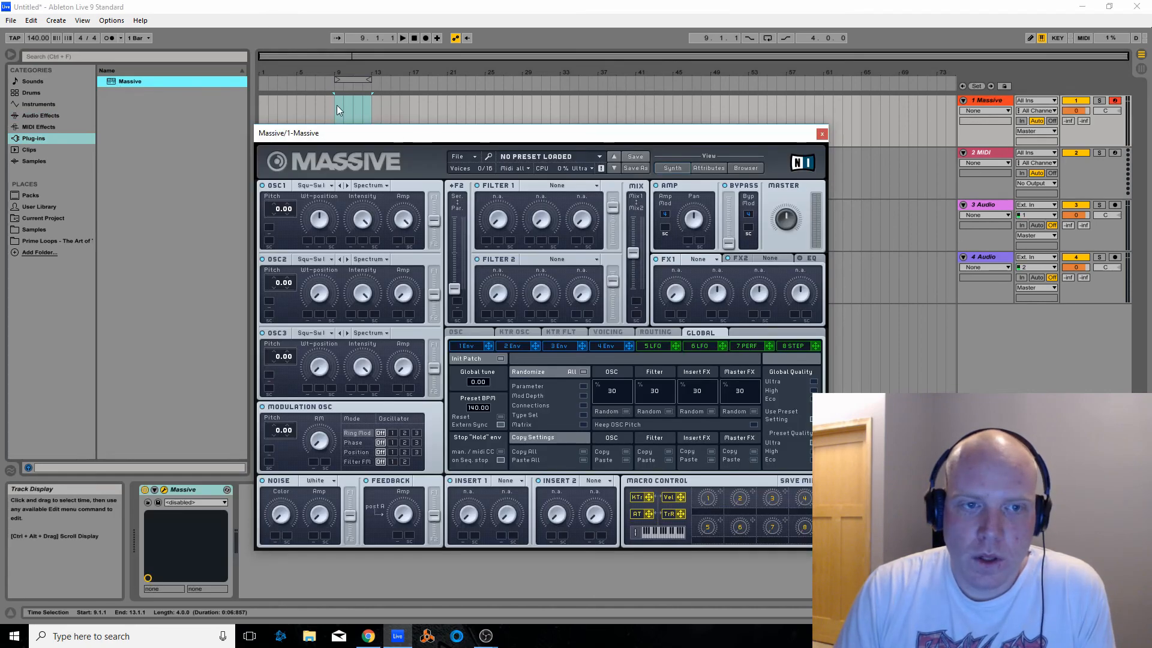
Insert an empty two-bar MIDI clip at bar 9 on the Massive track and open it in the note editor
{"action": "left_click_drag", "start_coordinate": [337, 105], "coordinate": [352, 105]}
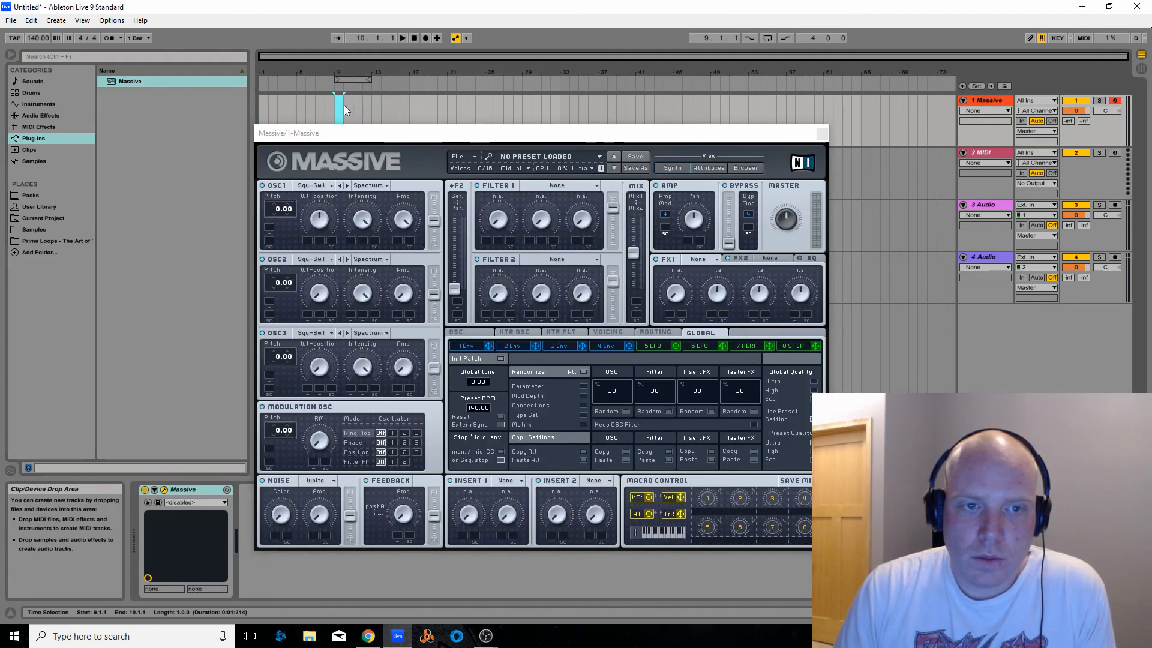
{"action": "key", "text": "ctrl+shift+m"}
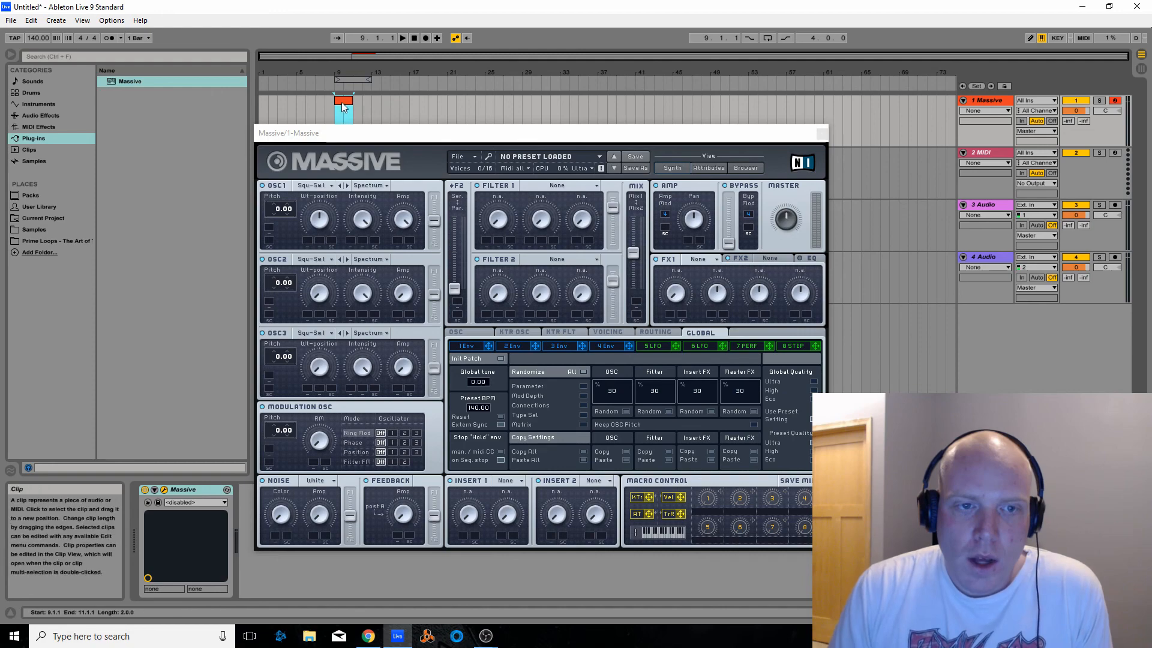
{"action": "double_click", "coordinate": [343, 102]}
{"action": "left_click_drag", "start_coordinate": [360, 133], "coordinate": [611, 82]}
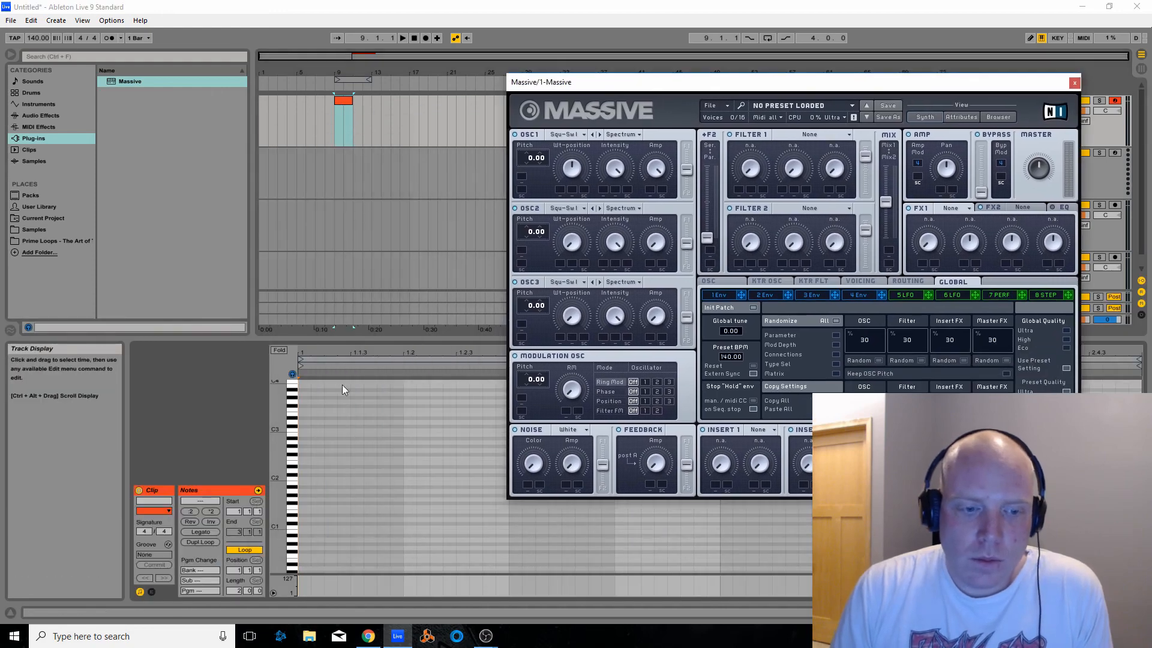
Draw a two-beat C3 note at the start of the clip and raise it to C#3
{"action": "left_click", "coordinate": [295, 436]}
{"action": "key", "text": "b"}
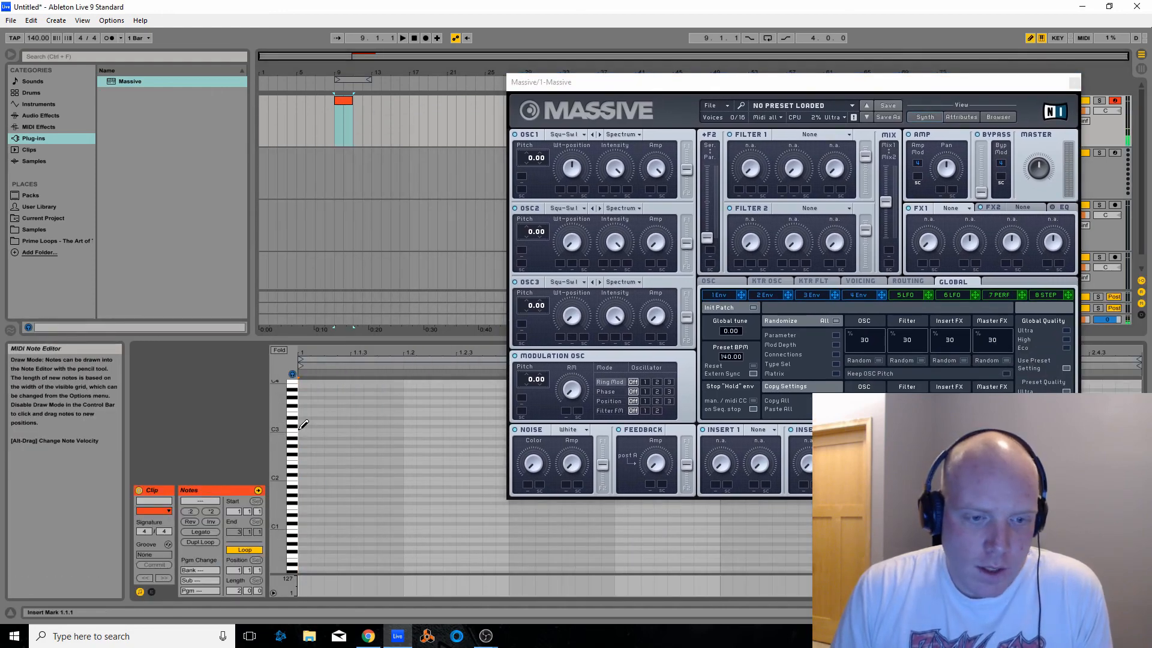
{"action": "left_click", "coordinate": [305, 425]}
{"action": "left_click_drag", "start_coordinate": [306, 430], "coordinate": [470, 430]}
{"action": "key", "text": "b"}
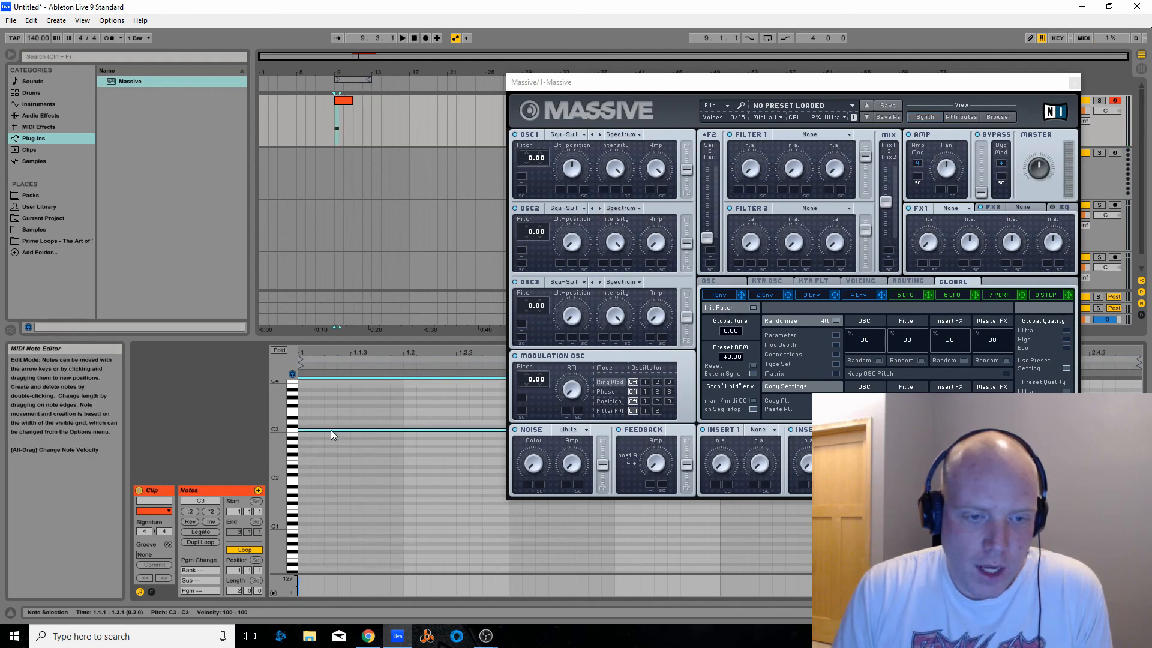
{"action": "left_click_drag", "start_coordinate": [330, 429], "coordinate": [331, 426]}
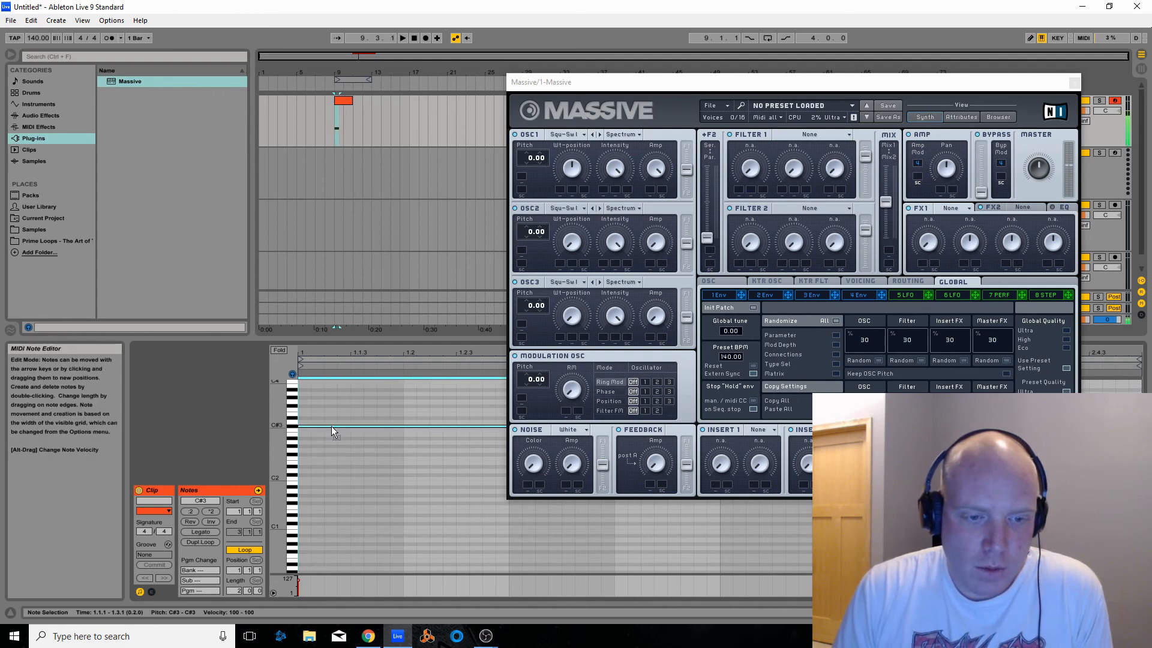
{"action": "left_click_drag", "start_coordinate": [644, 85], "coordinate": [730, 84]}
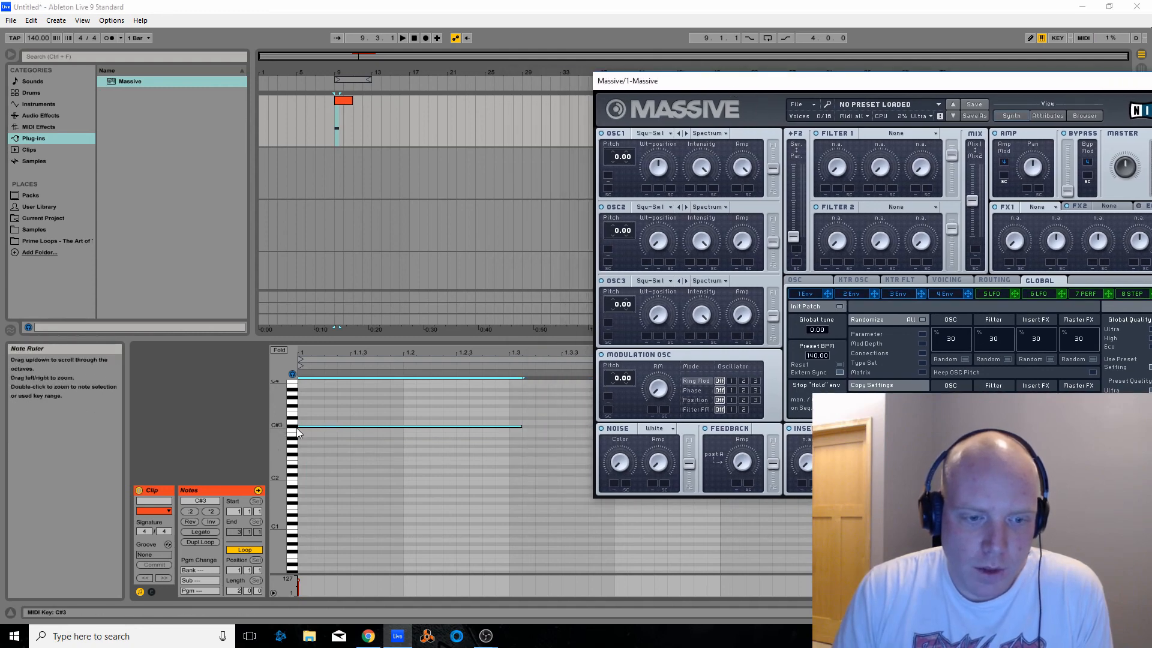
Return the first note to C3 and add a B2 note of about two beats starting at 1.3
{"action": "left_click_drag", "start_coordinate": [307, 426], "coordinate": [509, 430]}
{"action": "left_click", "coordinate": [523, 430]}
{"action": "left_click", "coordinate": [522, 430]}
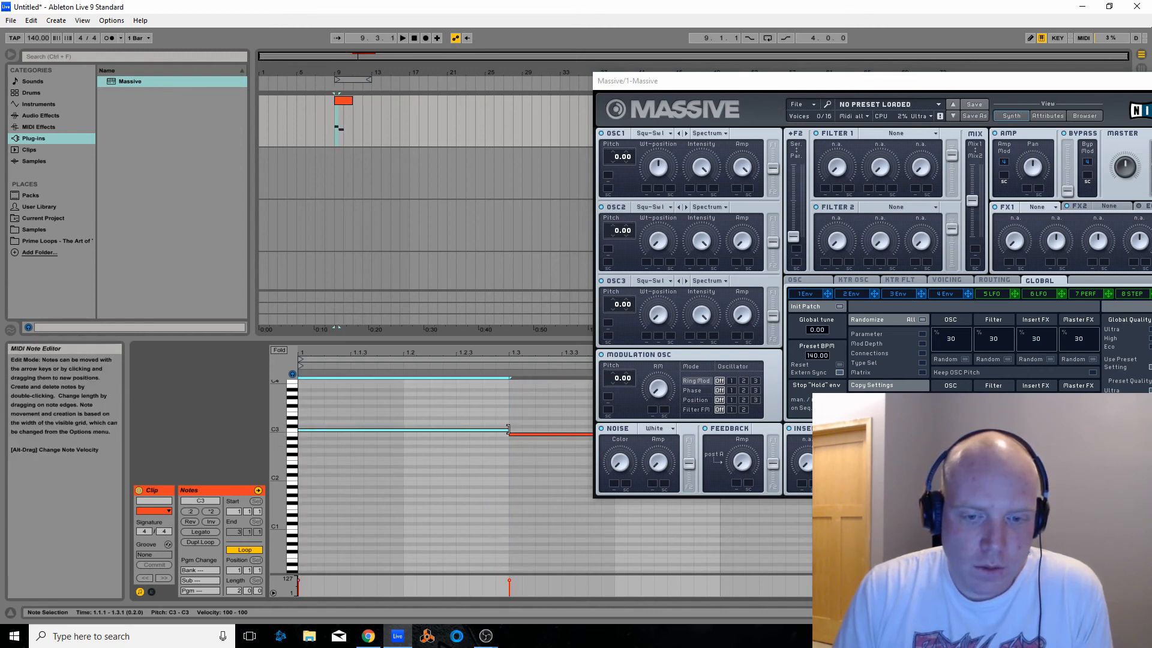
{"action": "left_click_drag", "start_coordinate": [706, 81], "coordinate": [857, 106]}
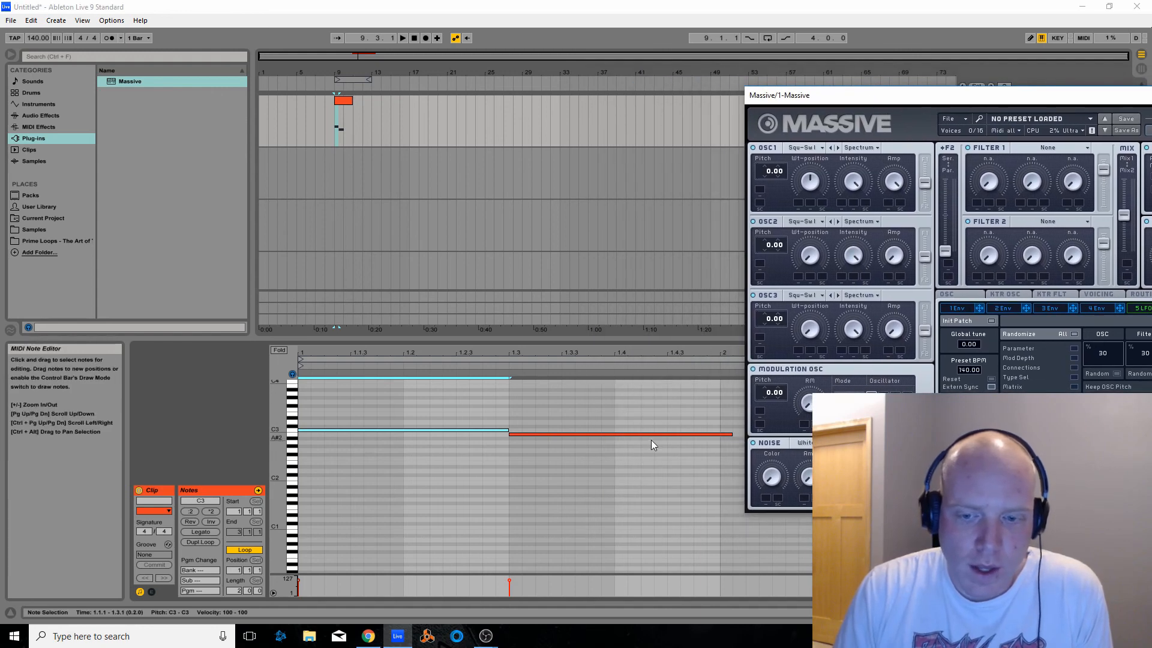
{"action": "left_click_drag", "start_coordinate": [549, 473], "coordinate": [346, 430]}
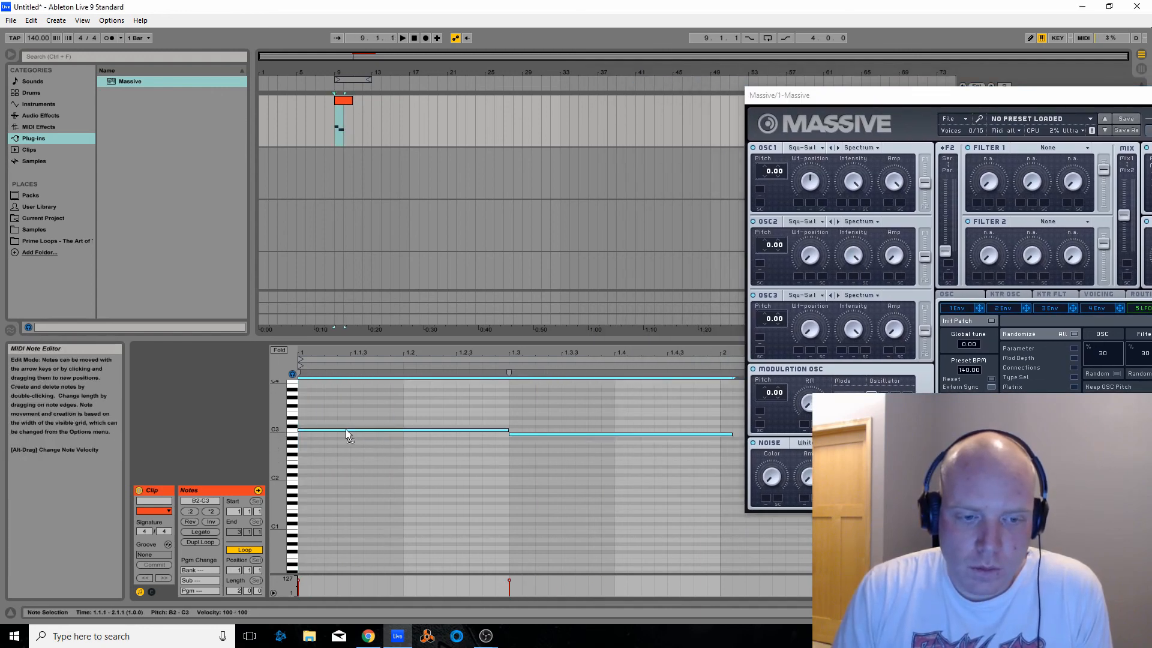
{"action": "mouse_move", "coordinate": [508, 431]}
{"action": "left_mouse_down"}
{"action": "mouse_move", "coordinate": [398, 431]}
{"action": "mouse_move", "coordinate": [502, 431]}
{"action": "left_mouse_up"}
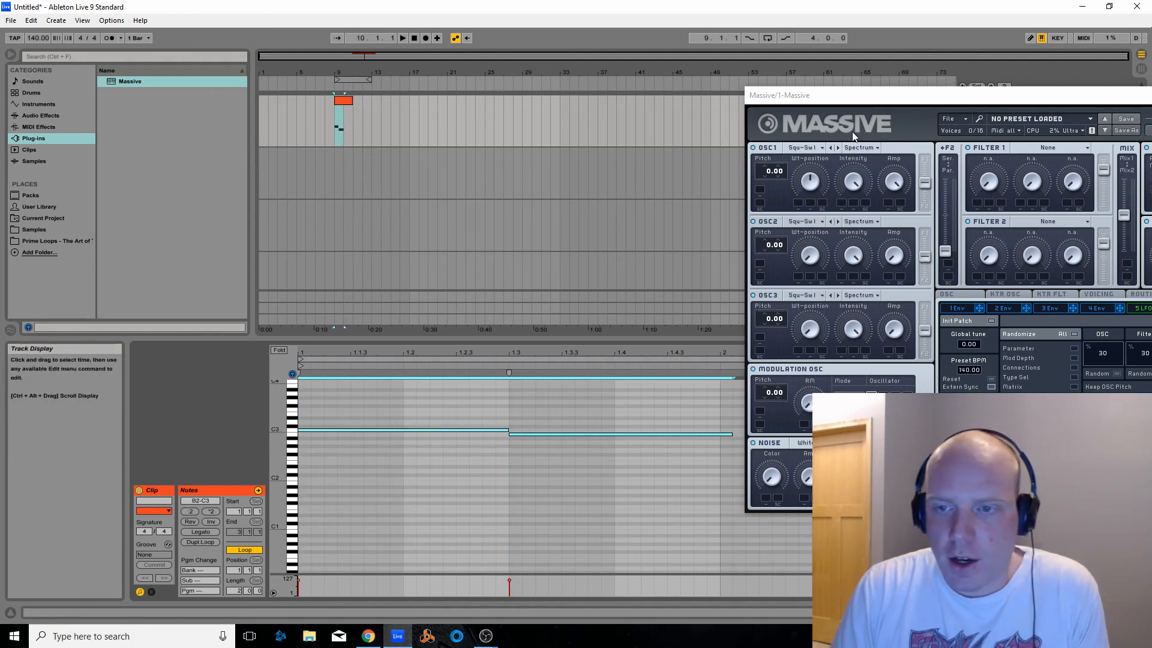
Play the clip, shorten the arrangement loop region to the two bars from bar 9, and enable looping
{"action": "left_click_drag", "start_coordinate": [1023, 95], "coordinate": [719, 75]}
{"action": "left_click", "coordinate": [402, 38]}
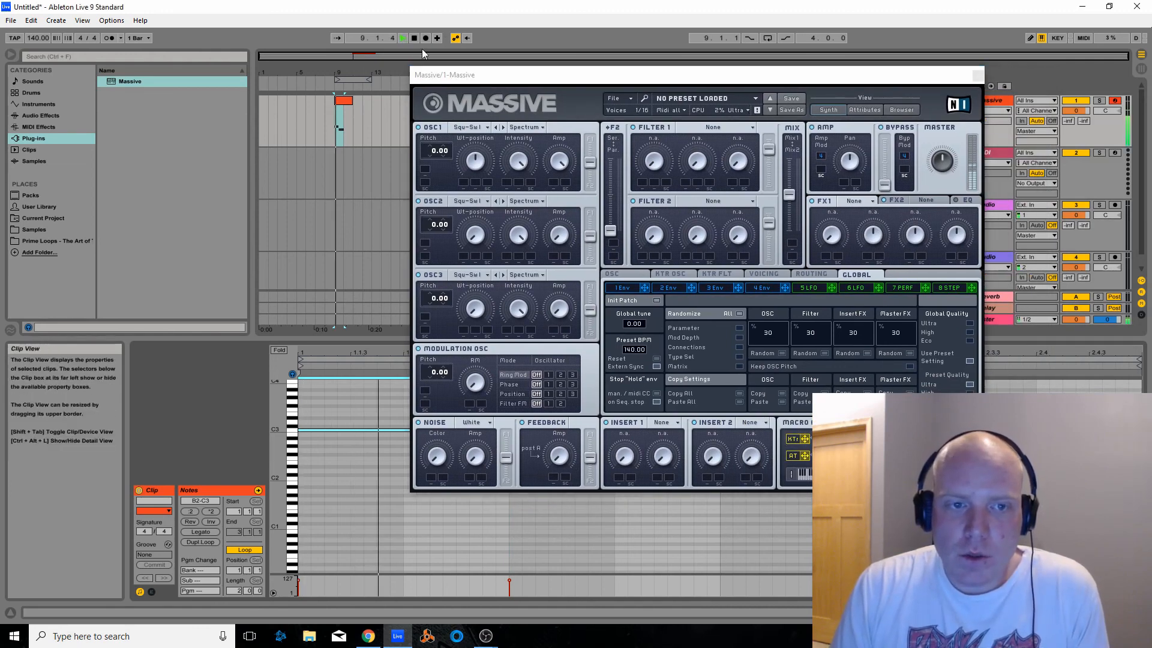
{"action": "left_click", "coordinate": [365, 81]}
{"action": "left_click_drag", "start_coordinate": [365, 81], "coordinate": [353, 81]}
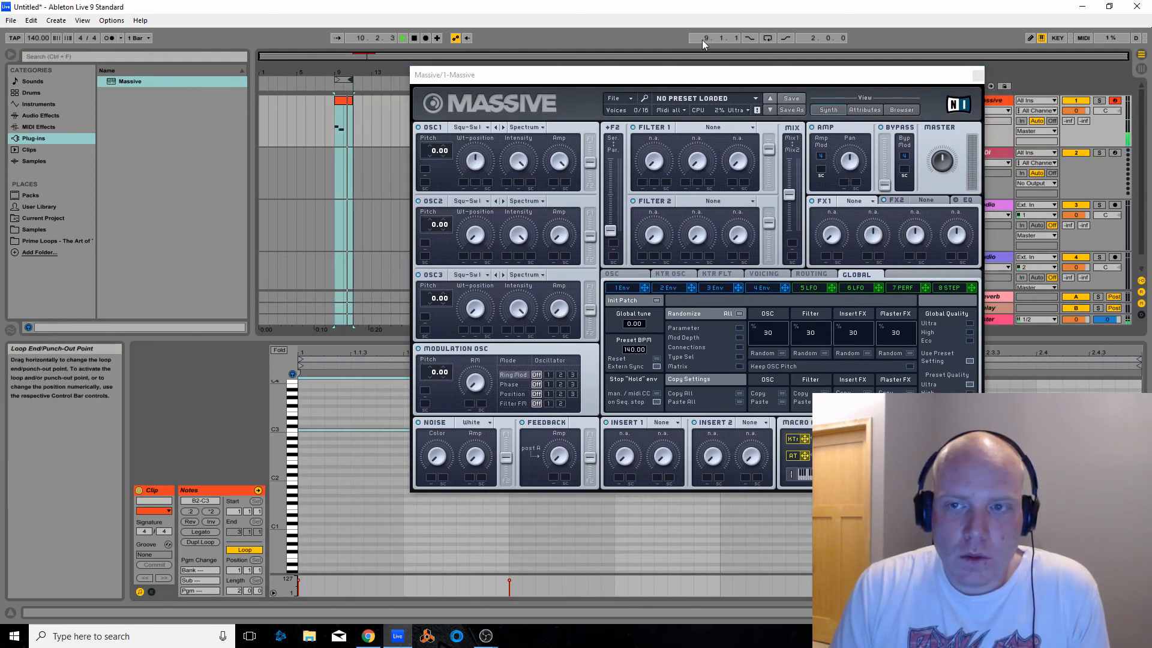
{"action": "left_click", "coordinate": [768, 37]}
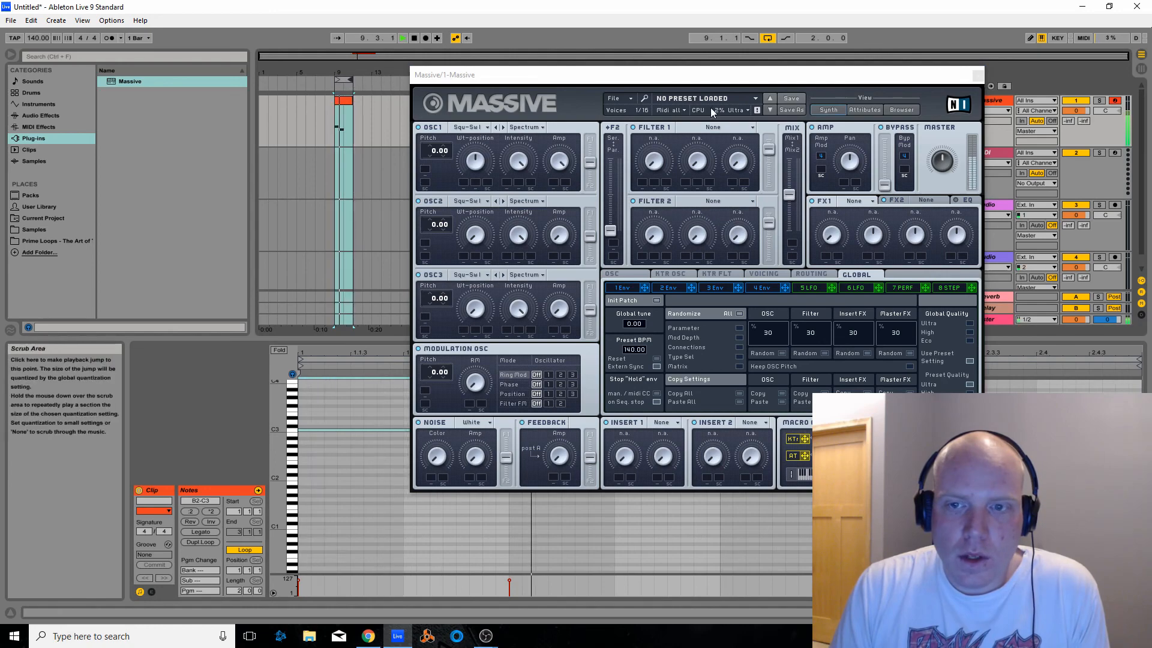
Audition successive Massive presets, including 3 Octave Sub and 4AD, while the loop plays
{"action": "left_click", "coordinate": [771, 110]}
{"action": "left_click", "coordinate": [772, 110]}
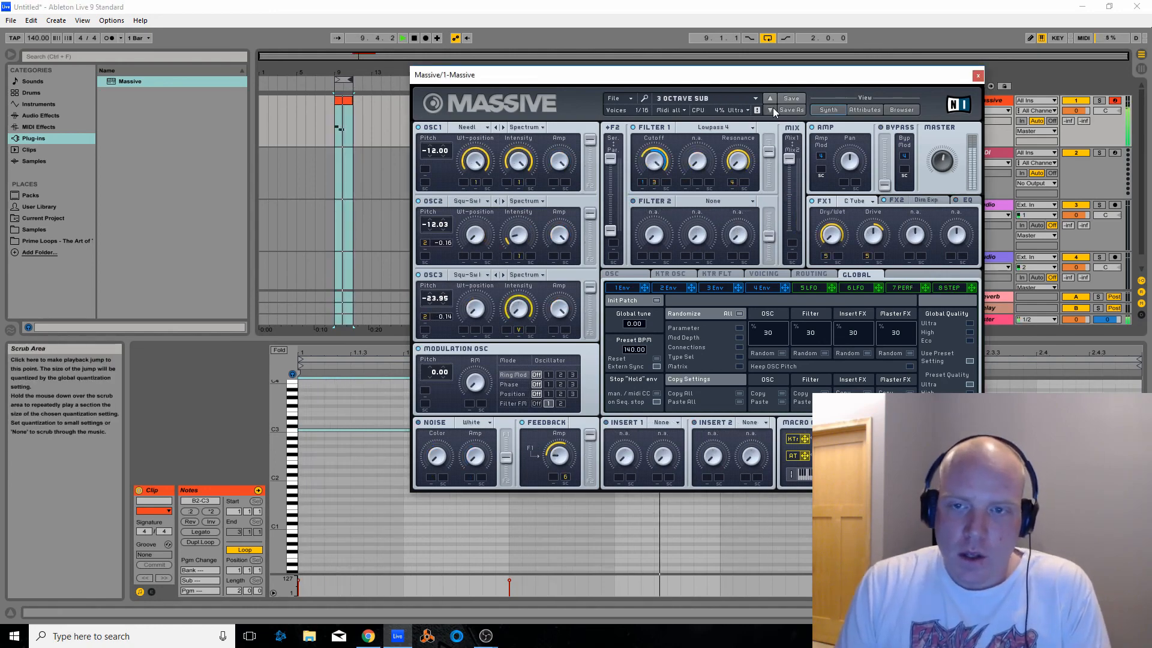
{"action": "left_click", "coordinate": [771, 109]}
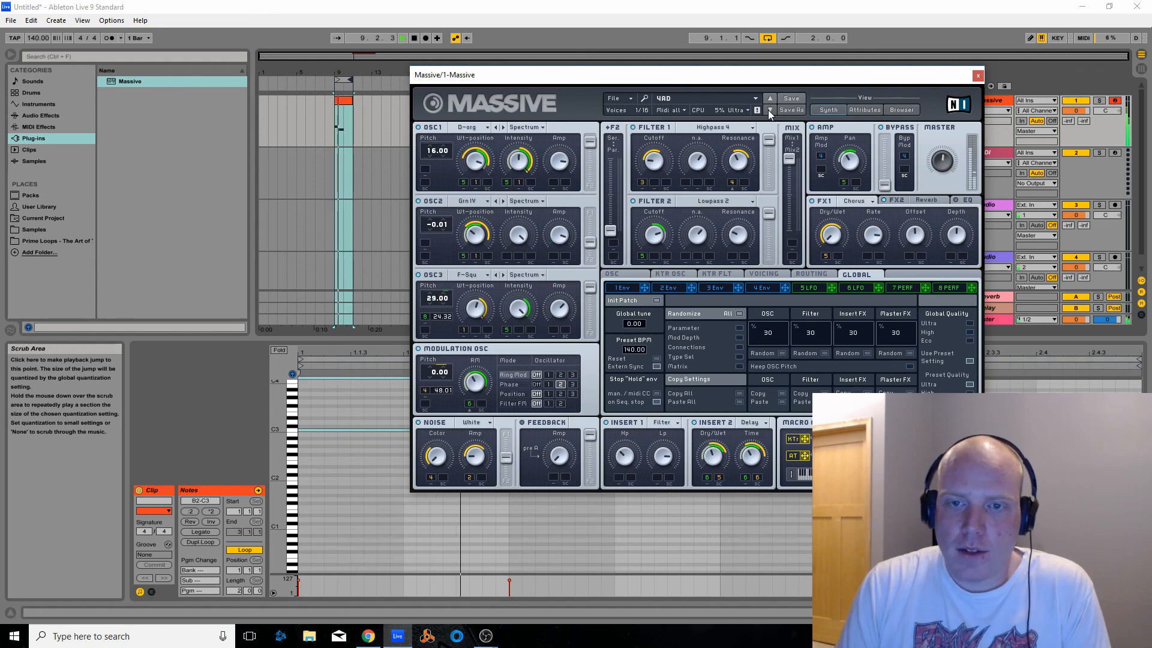
{"action": "left_click", "coordinate": [770, 110]}
Load the Boss Sub preset from Massive's preset list and listen to it over the playing loop
{"action": "left_click", "coordinate": [720, 98]}
{"action": "scroll", "coordinate": [714, 300], "scroll_direction": "down", "scroll_amount": 12}
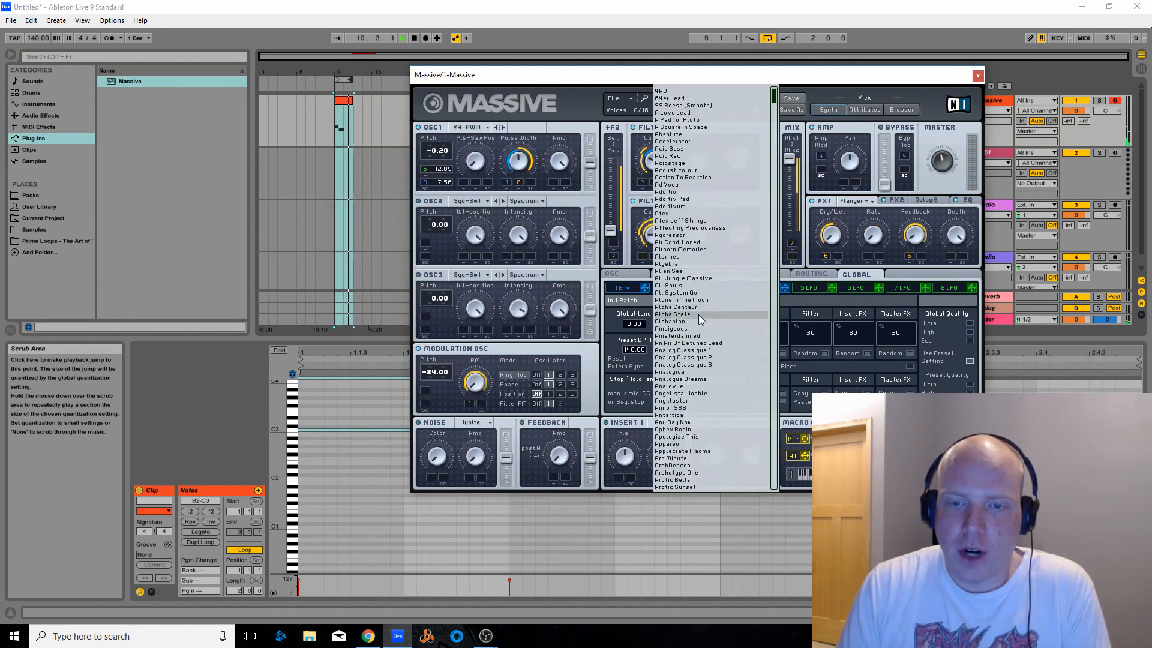
{"action": "scroll", "coordinate": [701, 413], "scroll_direction": "down", "scroll_amount": 13}
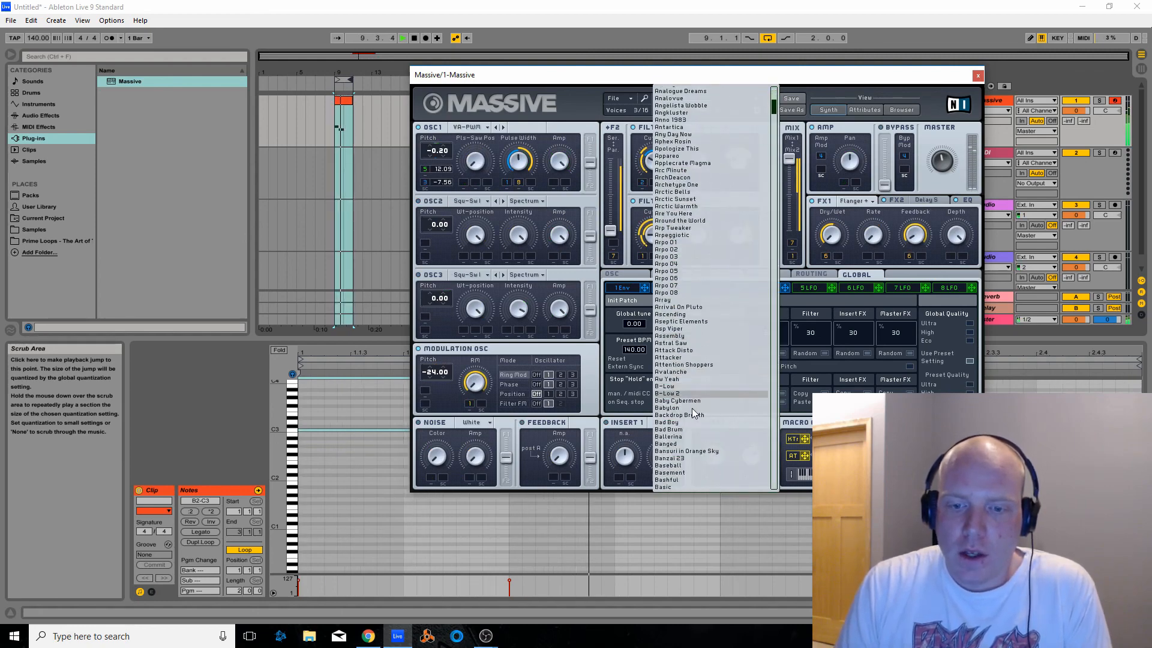
{"action": "scroll", "coordinate": [689, 414], "scroll_direction": "down", "scroll_amount": 7}
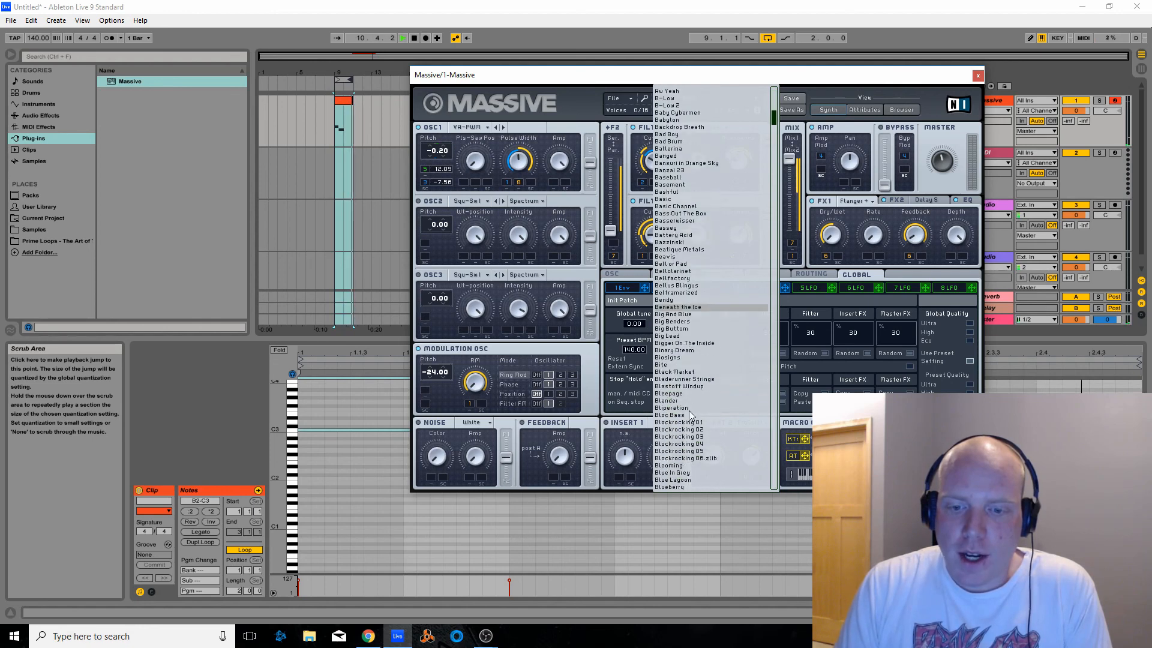
{"action": "left_click", "coordinate": [685, 420]}
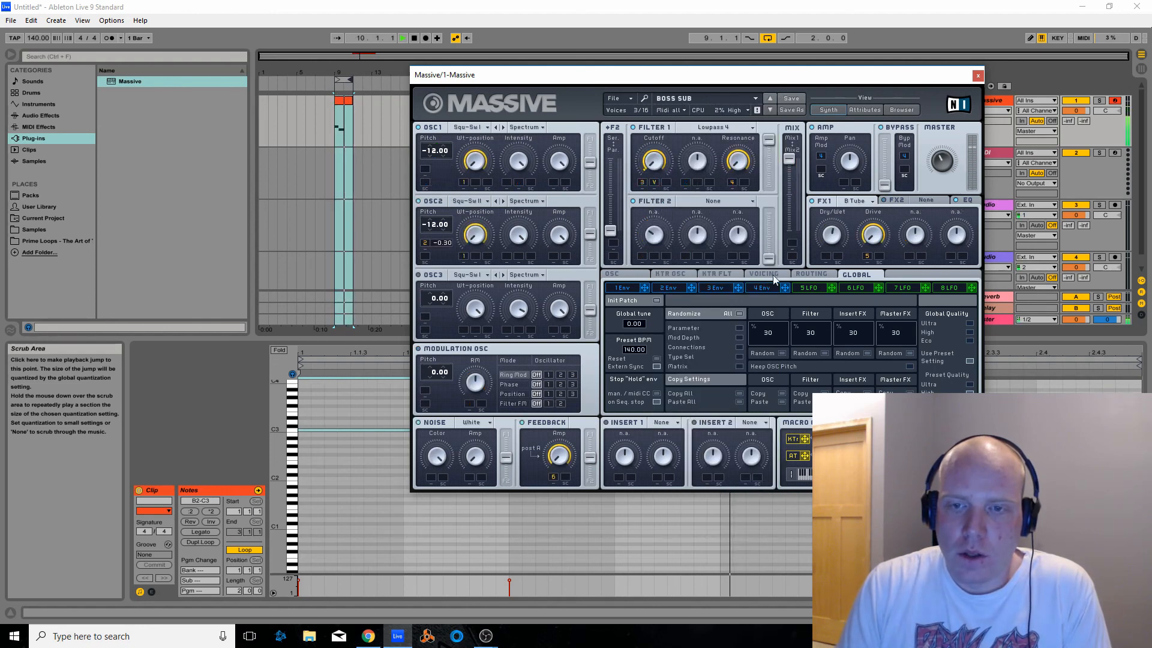
Stop playback and filter Massive's preset browser to Synth Lead sounds from the Massive Exp. 1 bank
{"action": "left_click", "coordinate": [414, 37]}
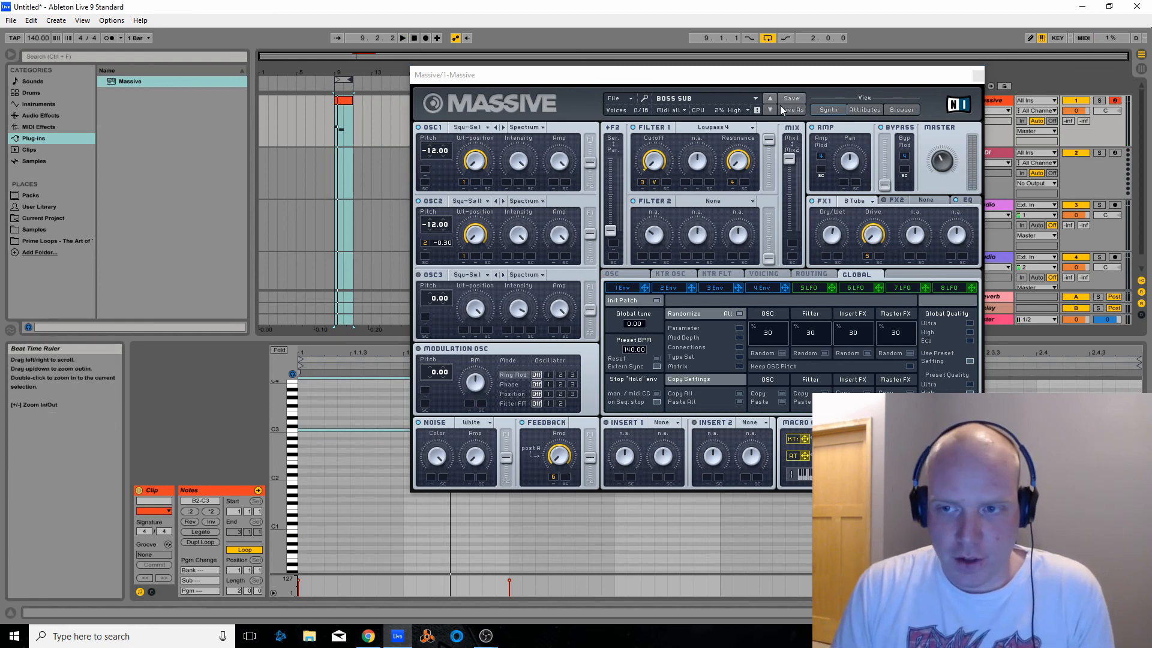
{"action": "left_click", "coordinate": [902, 110]}
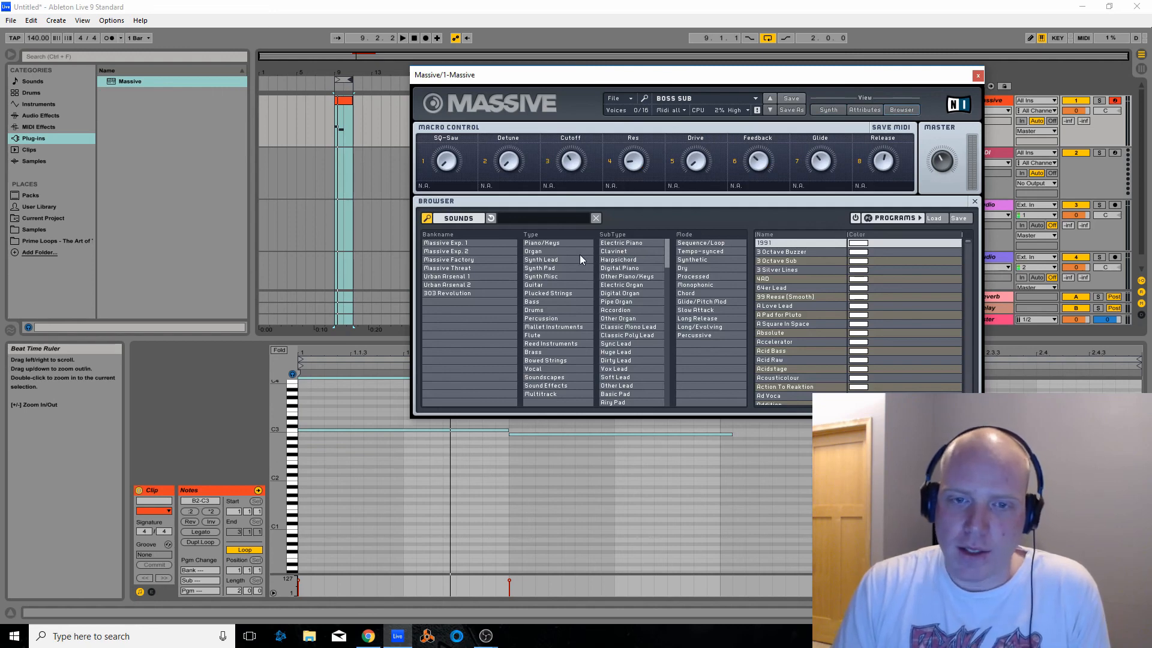
{"action": "left_click", "coordinate": [468, 244]}
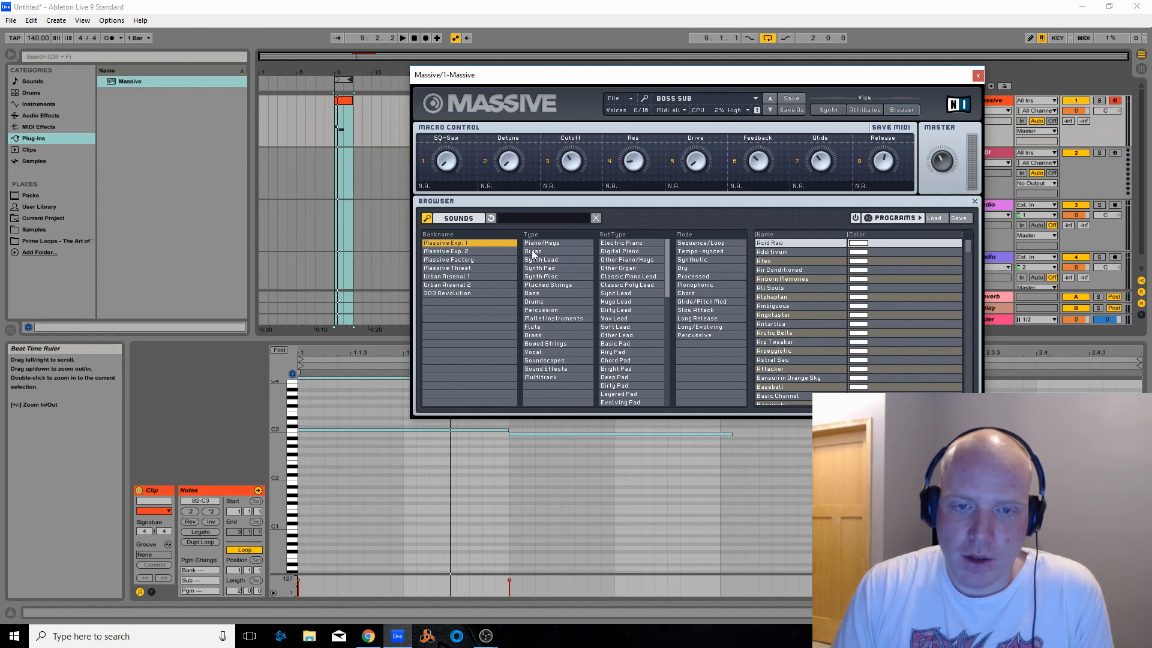
{"action": "left_click", "coordinate": [554, 261]}
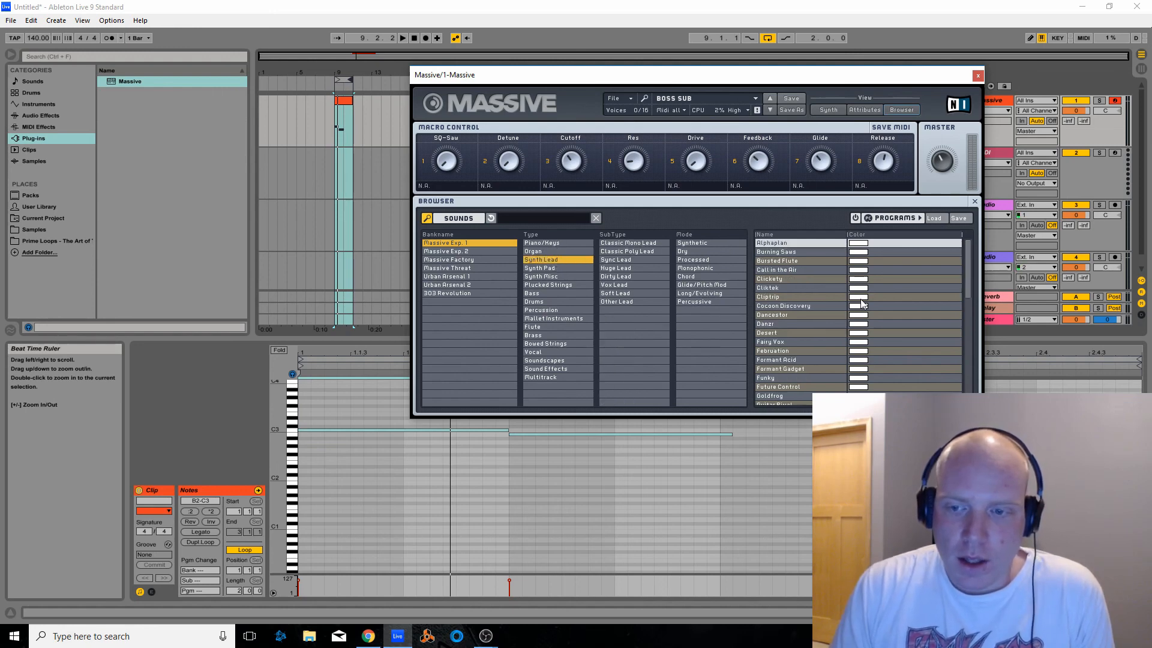
Look through the filtered Synth Lead presets, load Provoke Parents, and listen to it over the looped clip
{"action": "scroll", "coordinate": [858, 309], "scroll_direction": "down", "scroll_amount": 2}
{"action": "scroll", "coordinate": [856, 305], "scroll_direction": "down", "scroll_amount": 10}
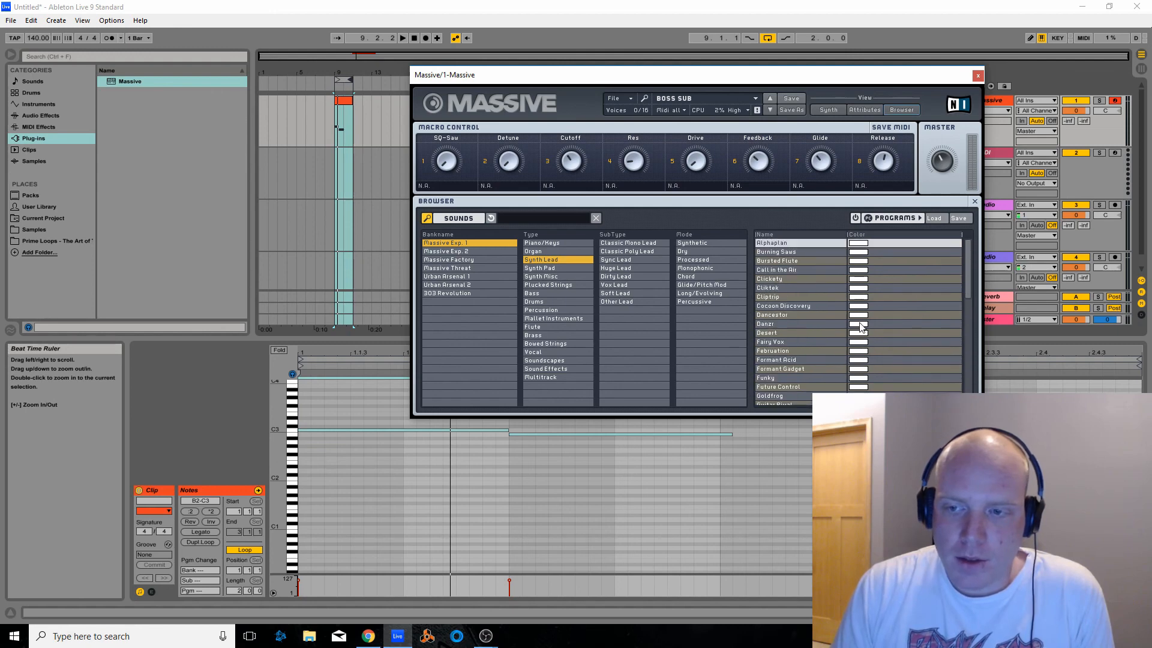
{"action": "scroll", "coordinate": [841, 329], "scroll_direction": "down", "scroll_amount": 2}
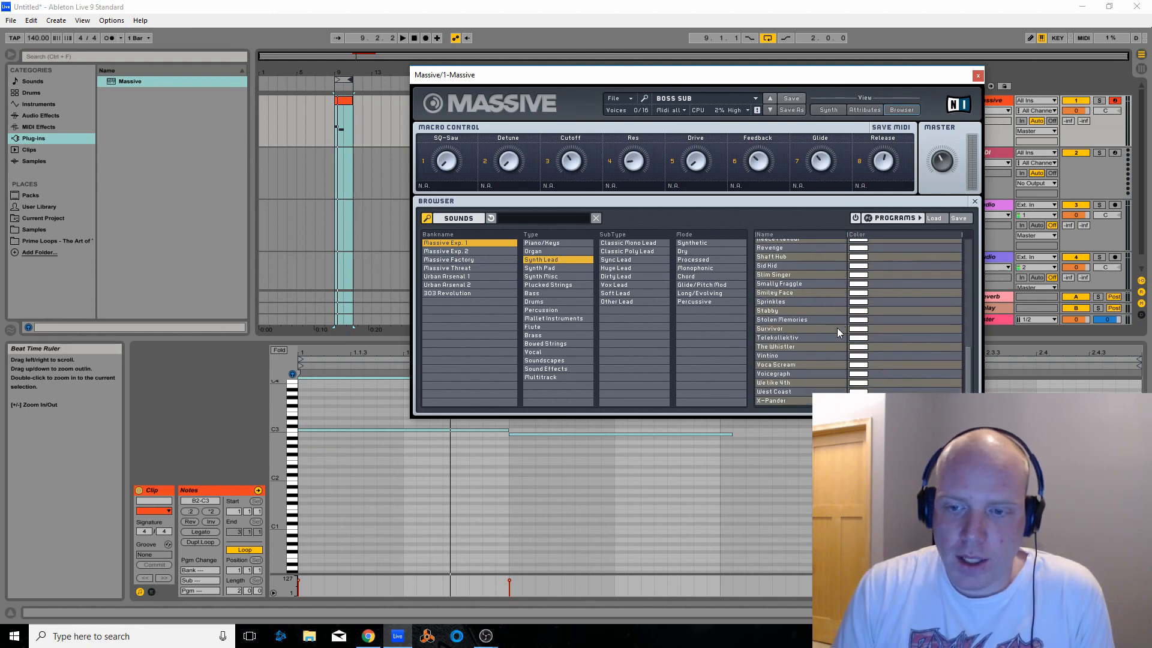
{"action": "scroll", "coordinate": [861, 353], "scroll_direction": "up", "scroll_amount": 6}
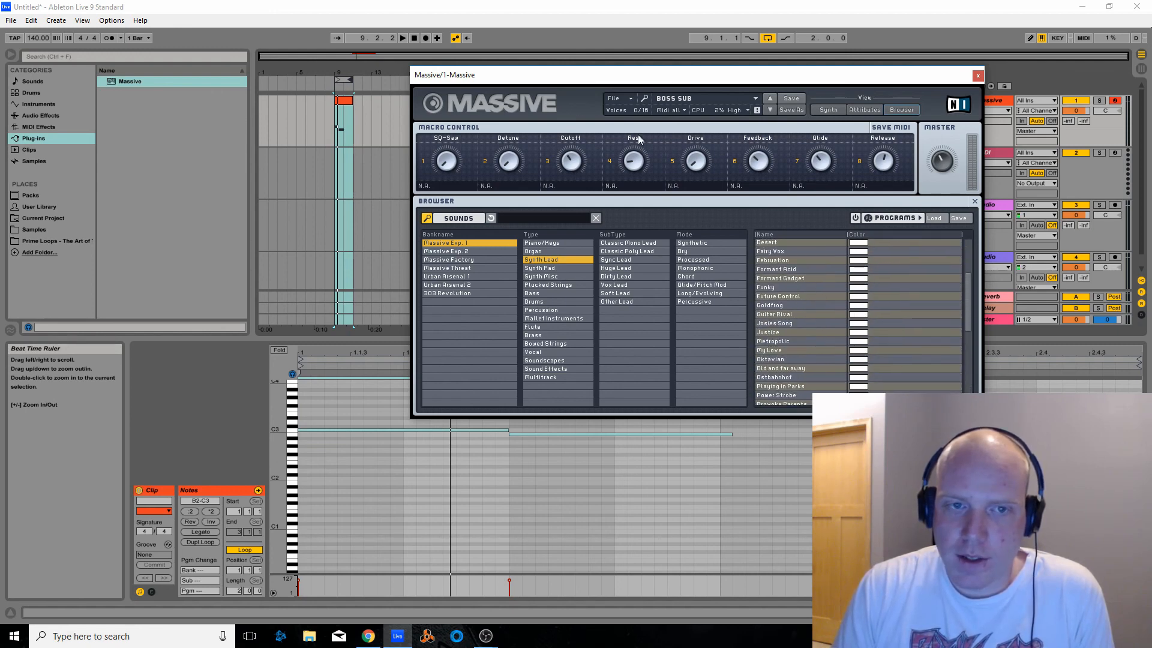
{"action": "scroll", "coordinate": [868, 330], "scroll_direction": "down", "scroll_amount": 10}
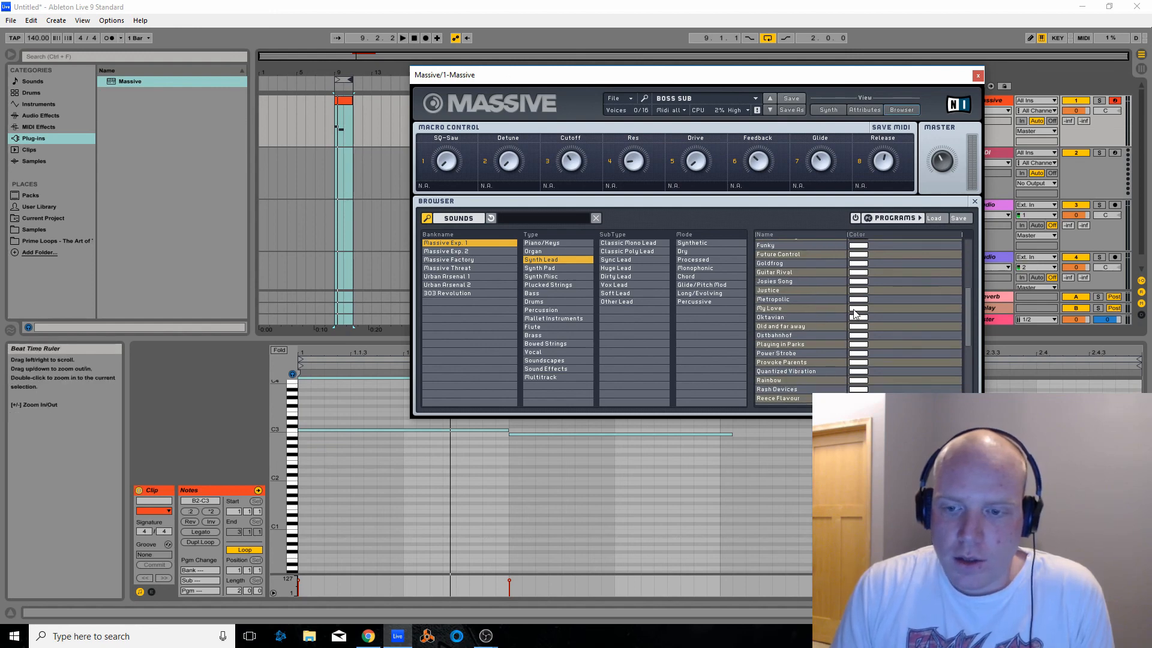
{"action": "scroll", "coordinate": [868, 339], "scroll_direction": "down", "scroll_amount": 1}
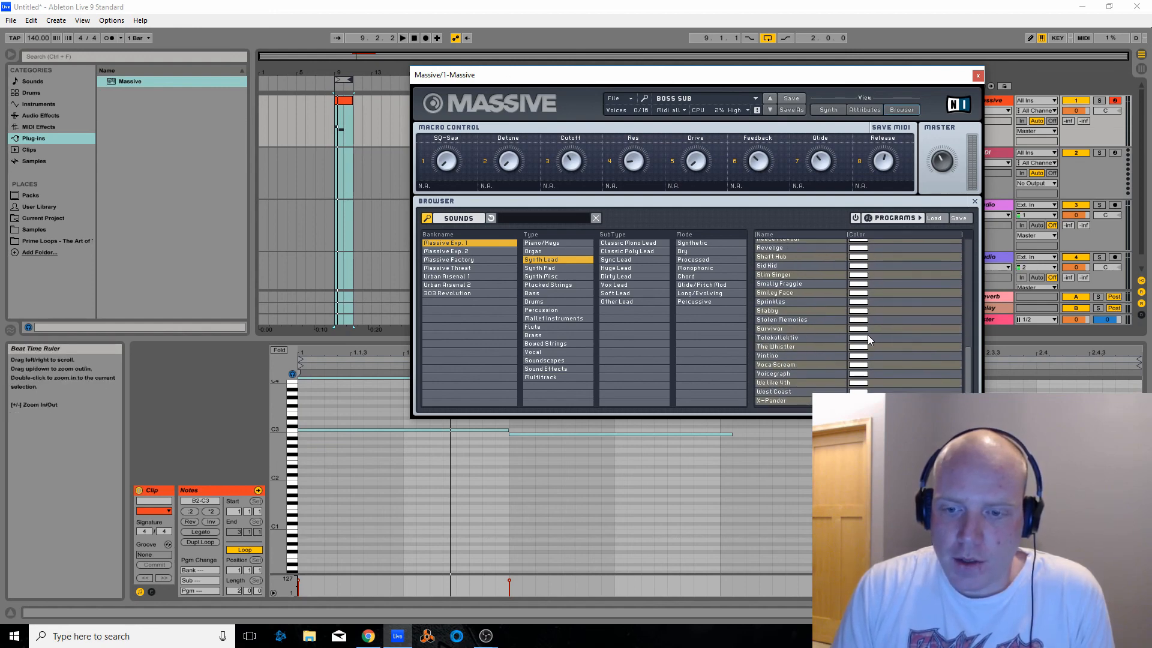
{"action": "scroll", "coordinate": [866, 334], "scroll_direction": "up", "scroll_amount": 7}
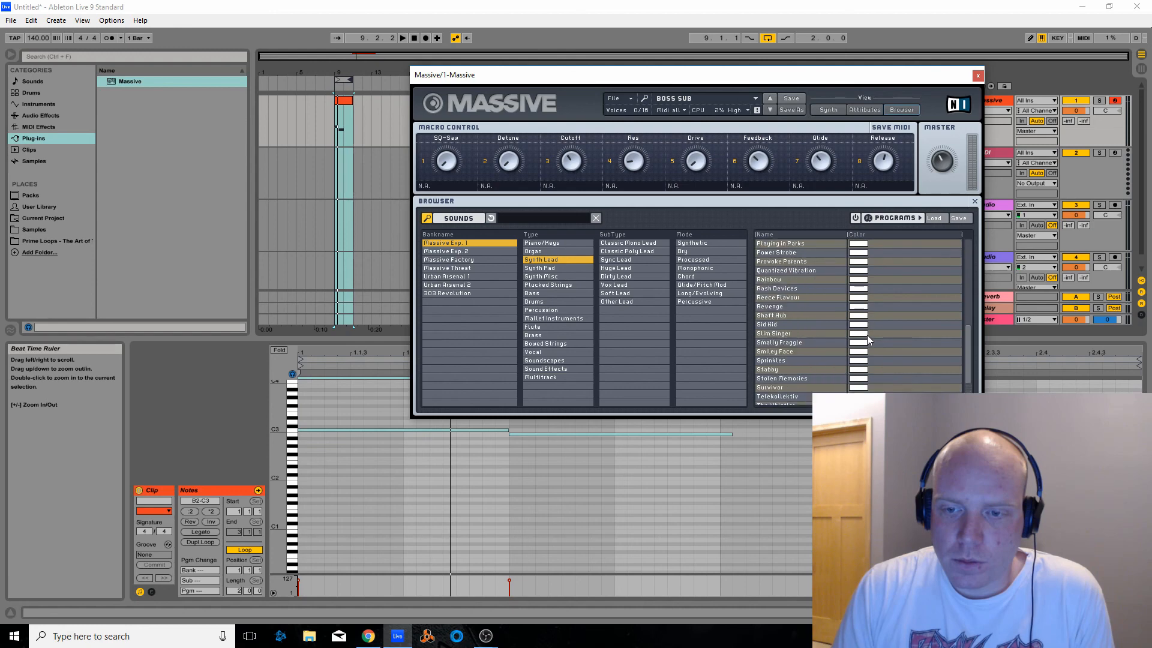
{"action": "left_click", "coordinate": [858, 266]}
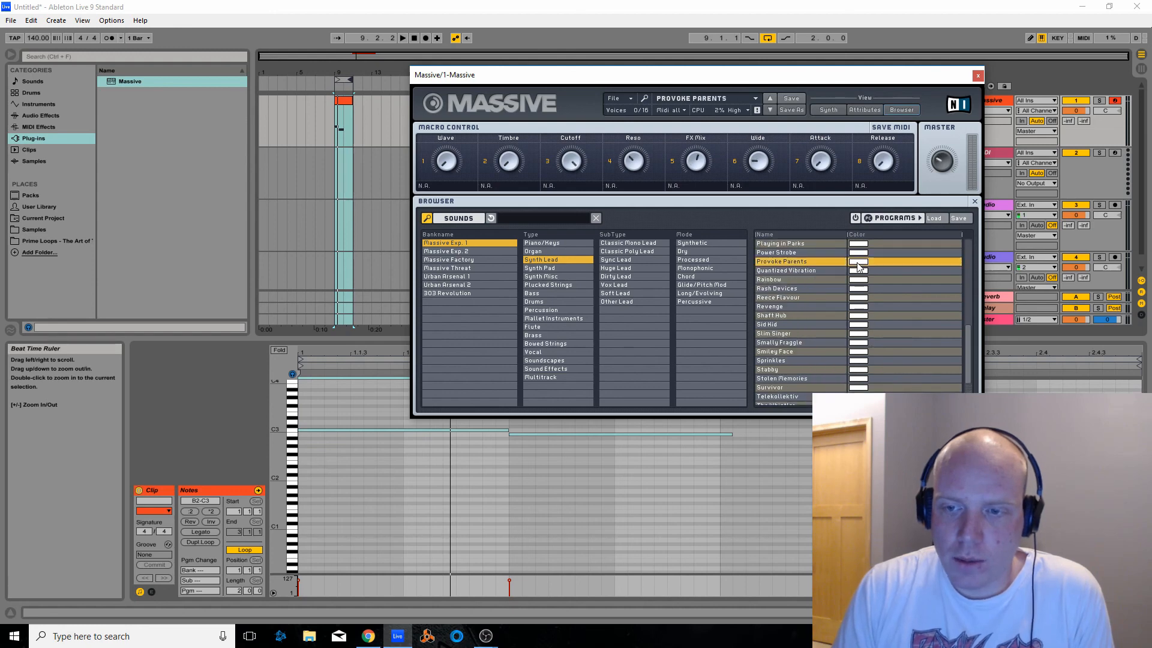
{"action": "left_click", "coordinate": [402, 38]}
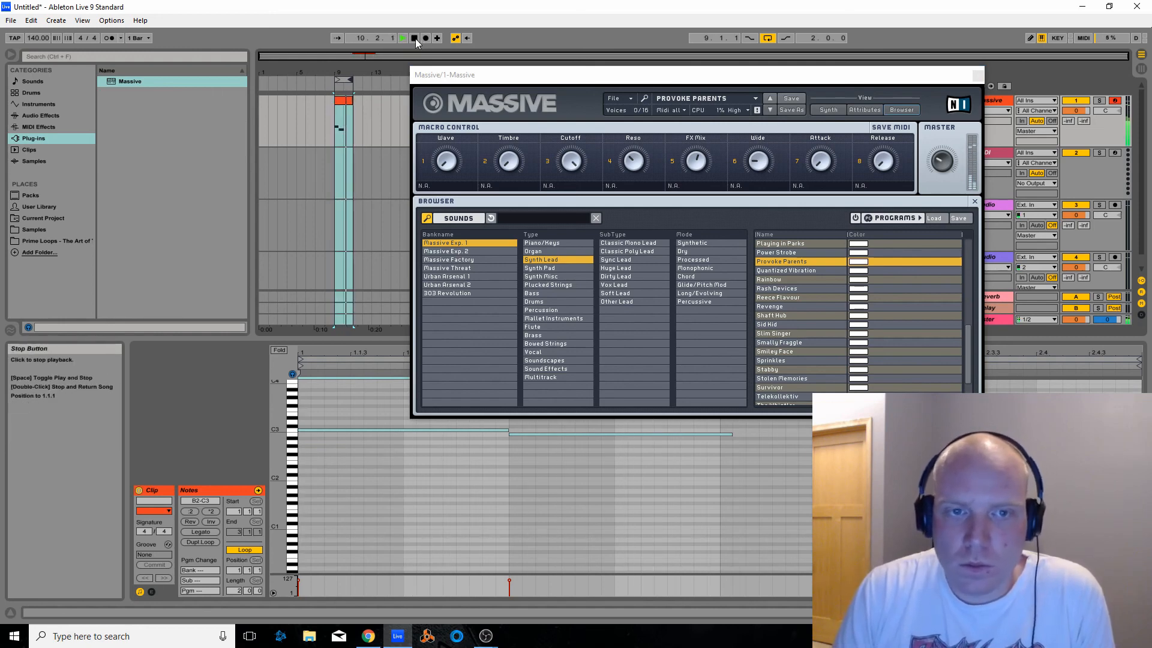
{"action": "left_click_drag", "start_coordinate": [473, 75], "coordinate": [539, 160]}
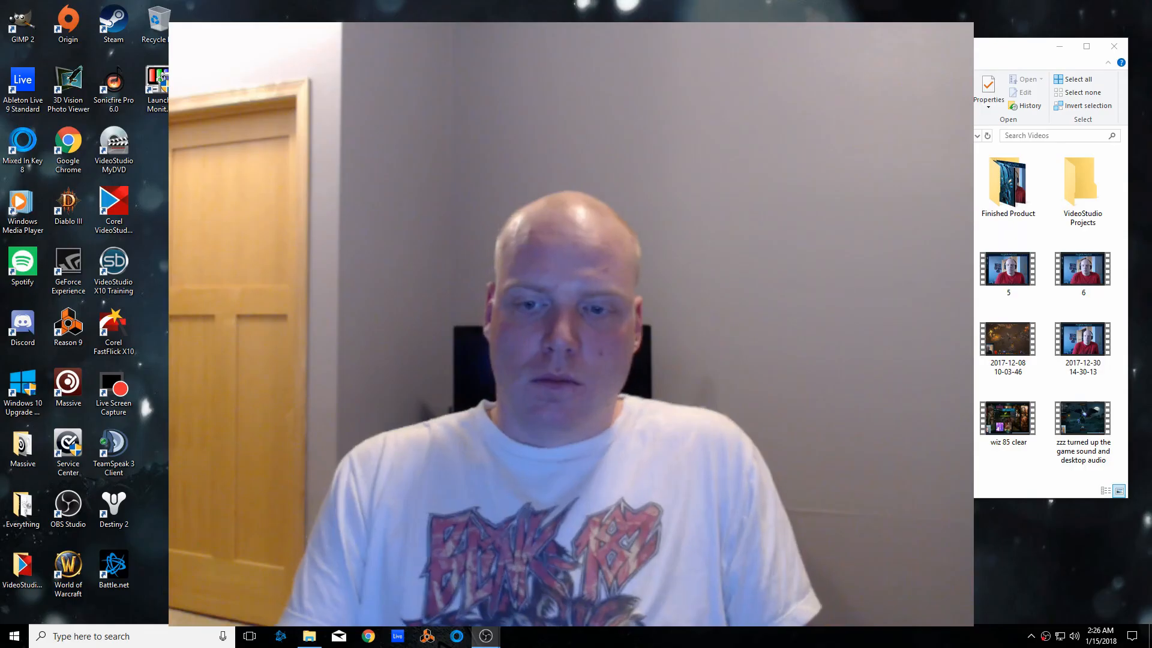